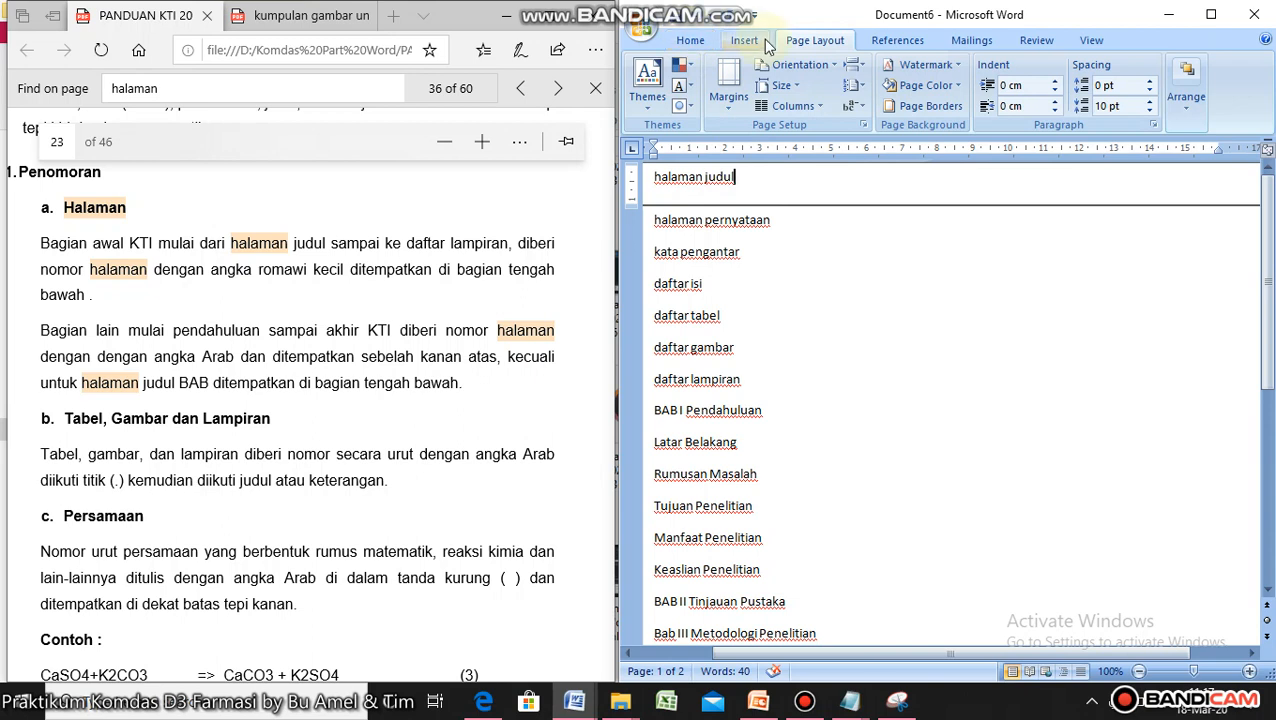
pyautogui.click(763, 46)
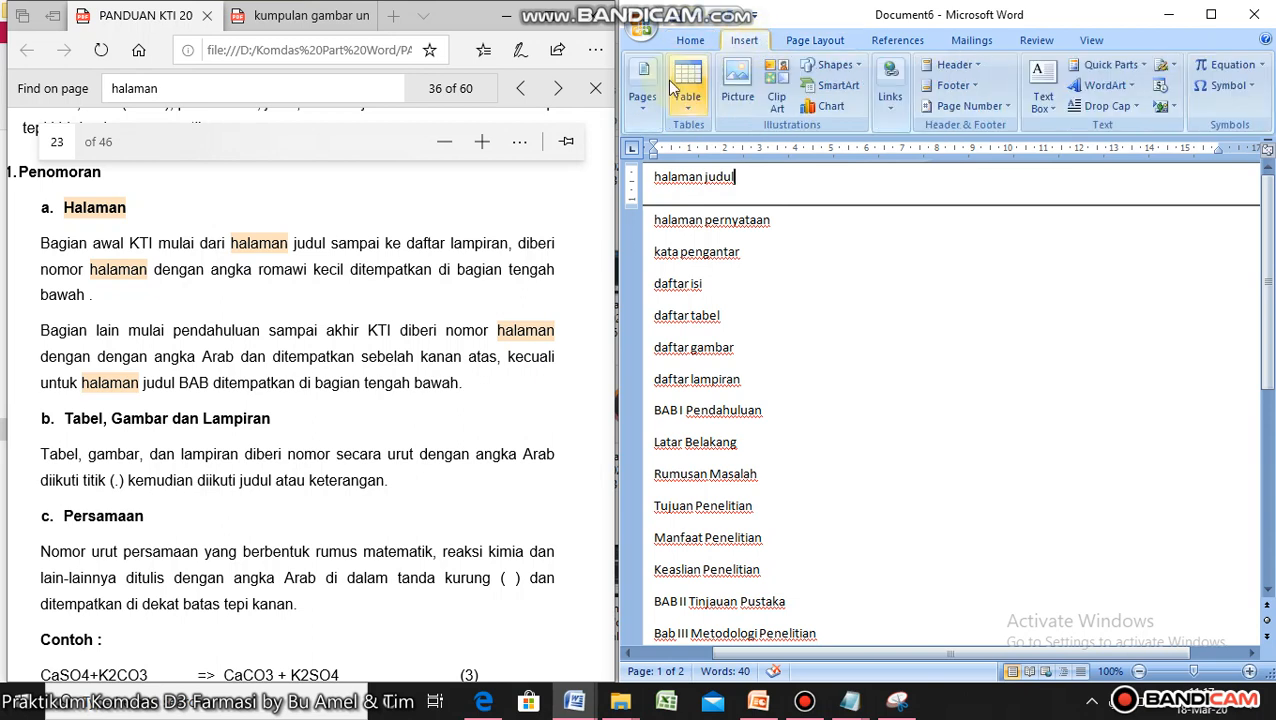
pyautogui.click(801, 46)
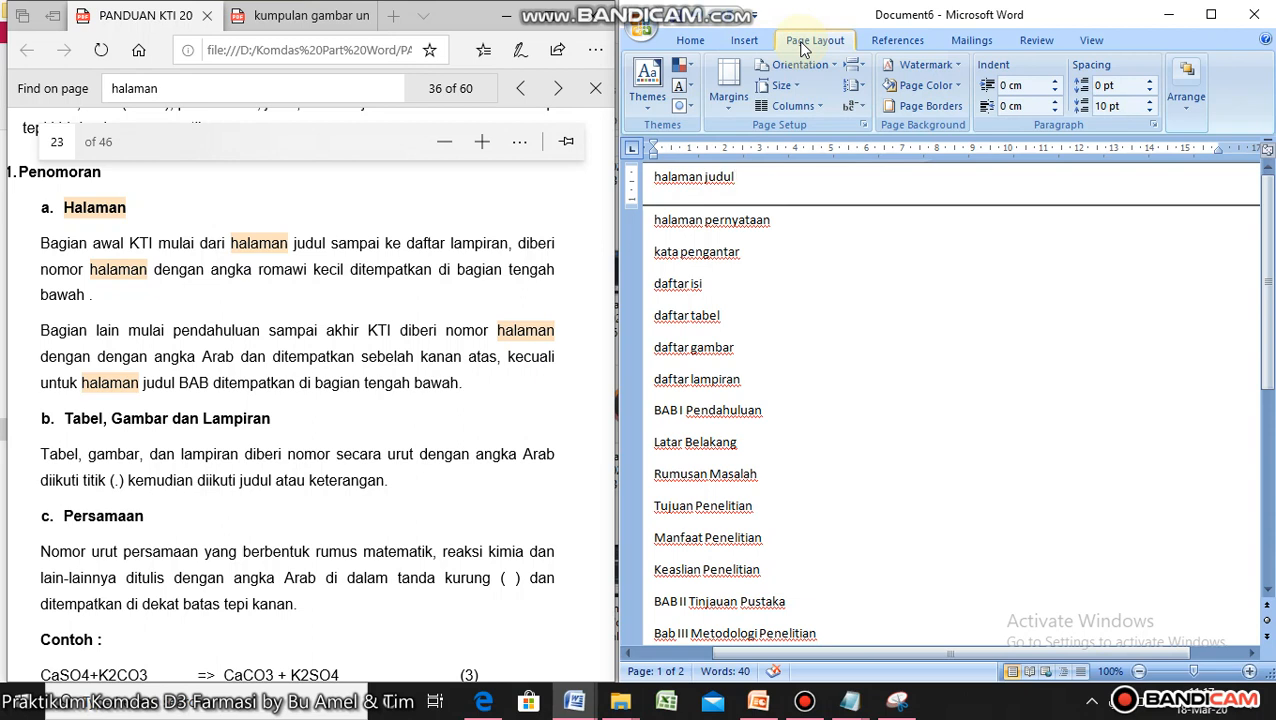
pyautogui.click(692, 40)
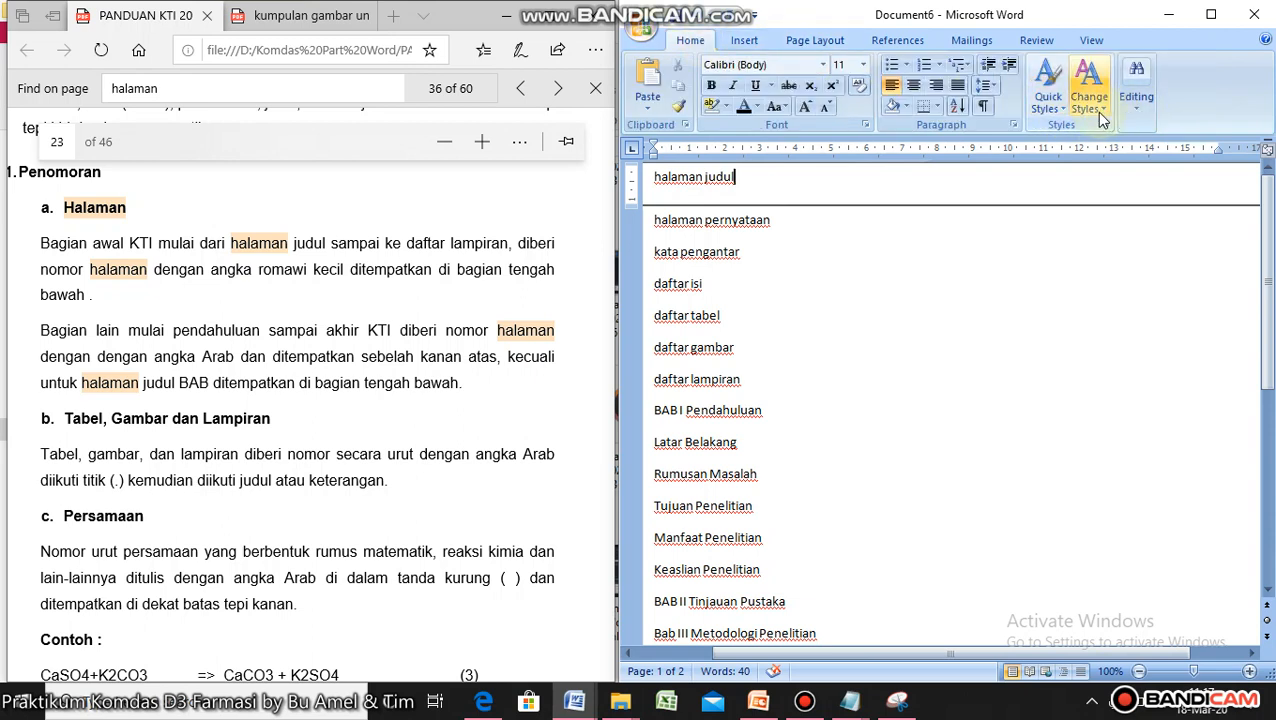
pyautogui.click(1062, 113)
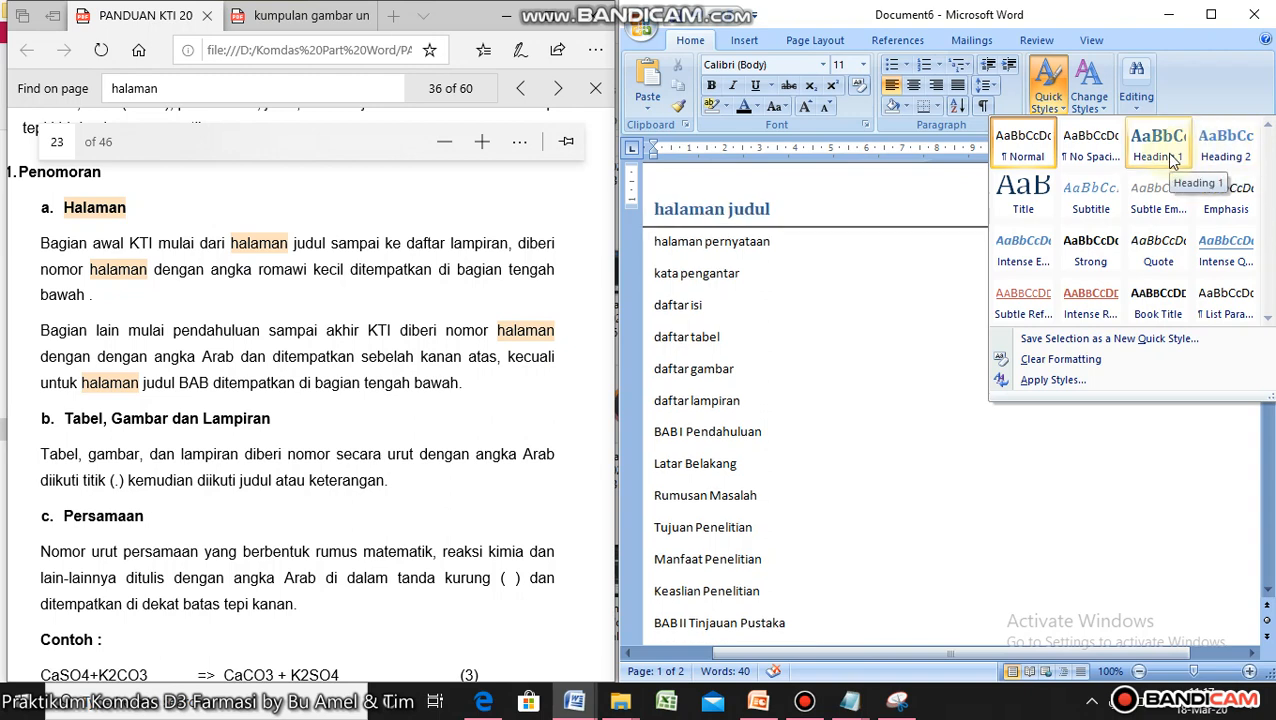
# - Switch to the gaya selingkung.txt notes in Notepad and find the chapter numbering rule
pyautogui.click(574, 702)
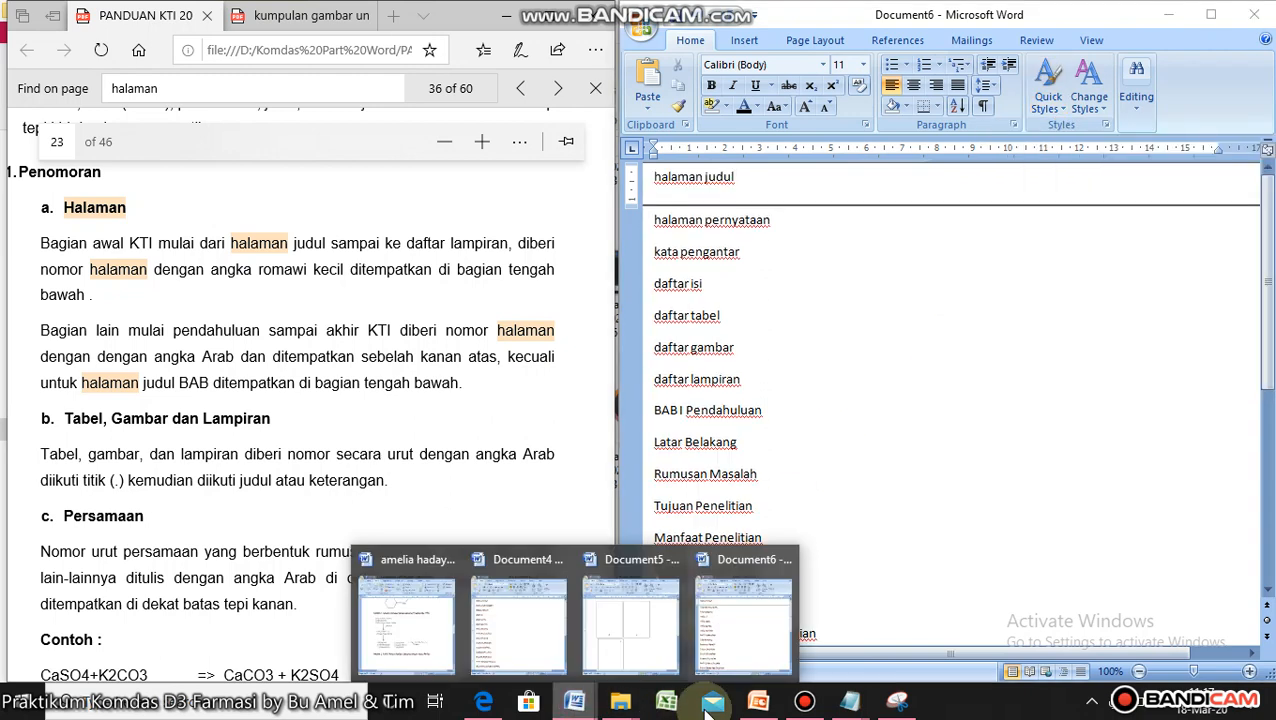
pyautogui.moveTo(850, 705)
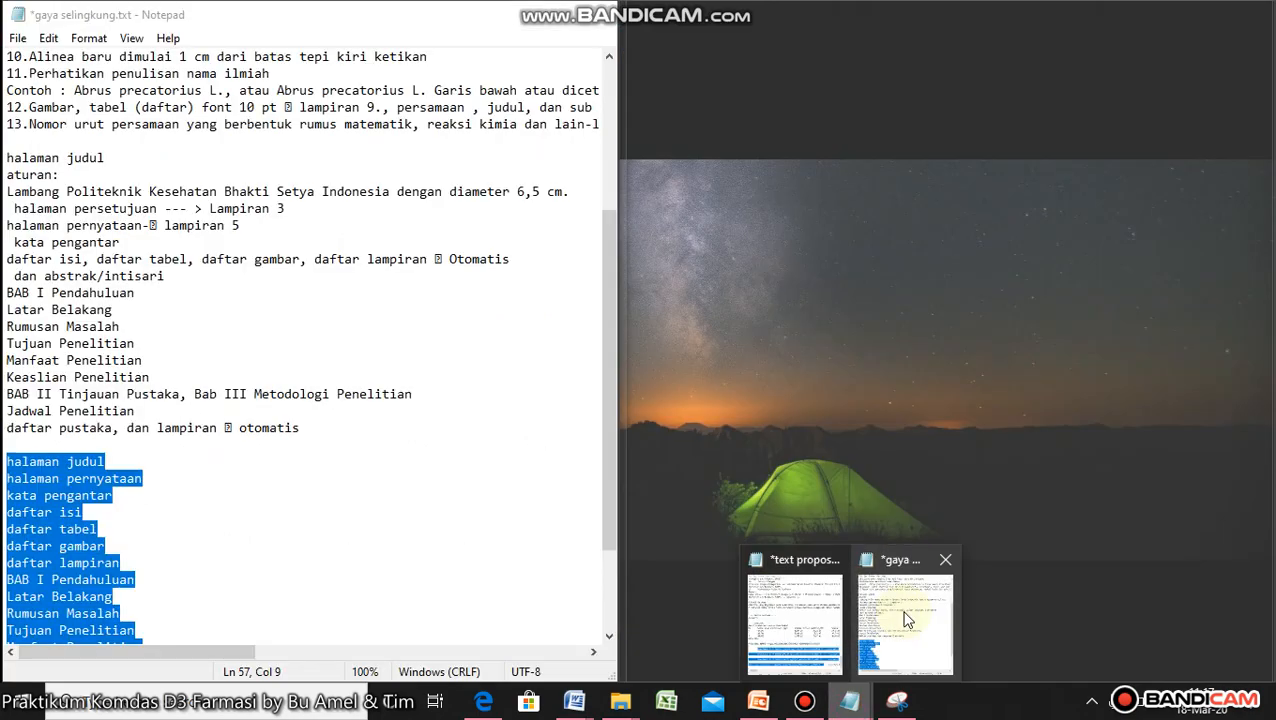
pyautogui.click(905, 616)
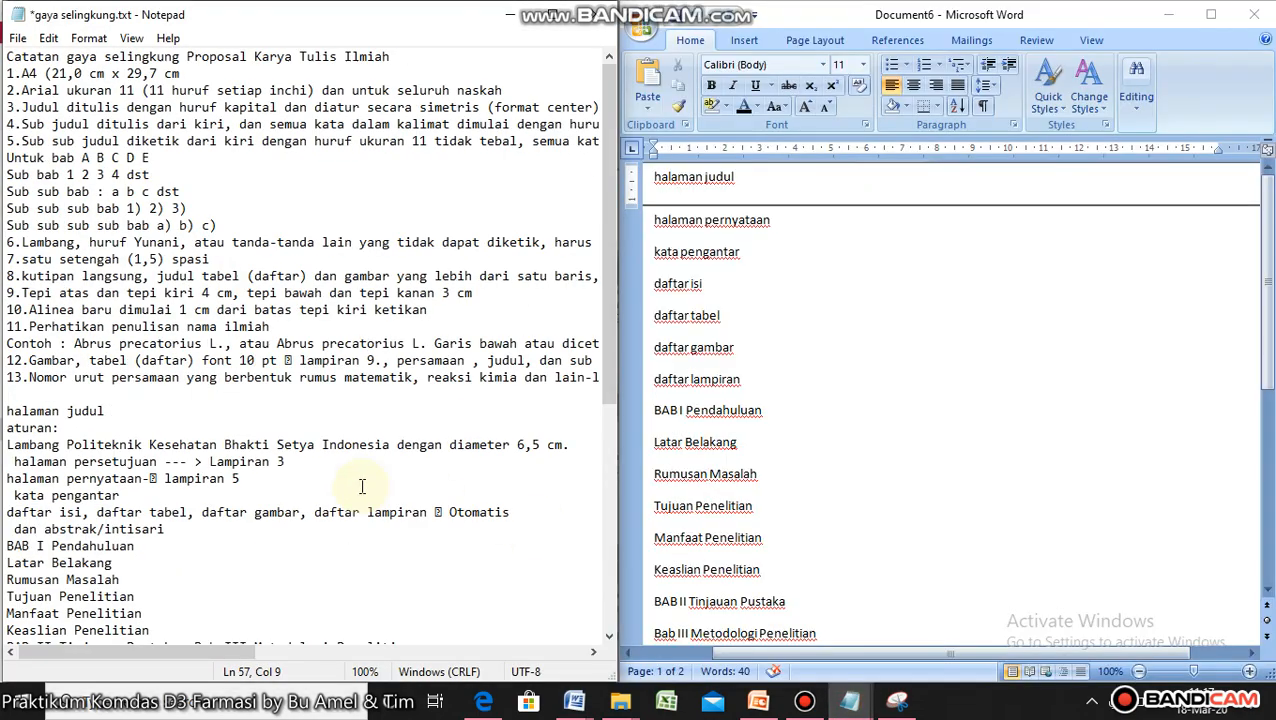
pyautogui.click(161, 157)
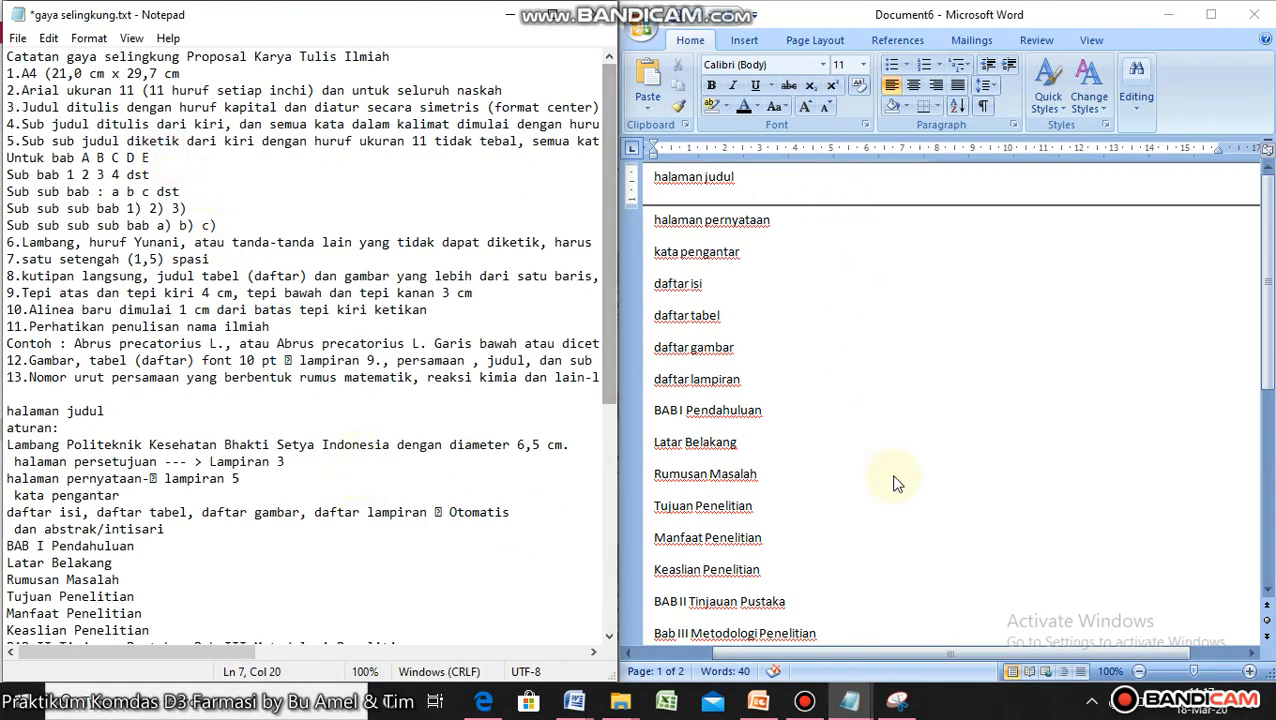
# - Highlight the "bab A B C D E" numbering rule in the notes and review the quick styles available for headings
pyautogui.click(1100, 113)
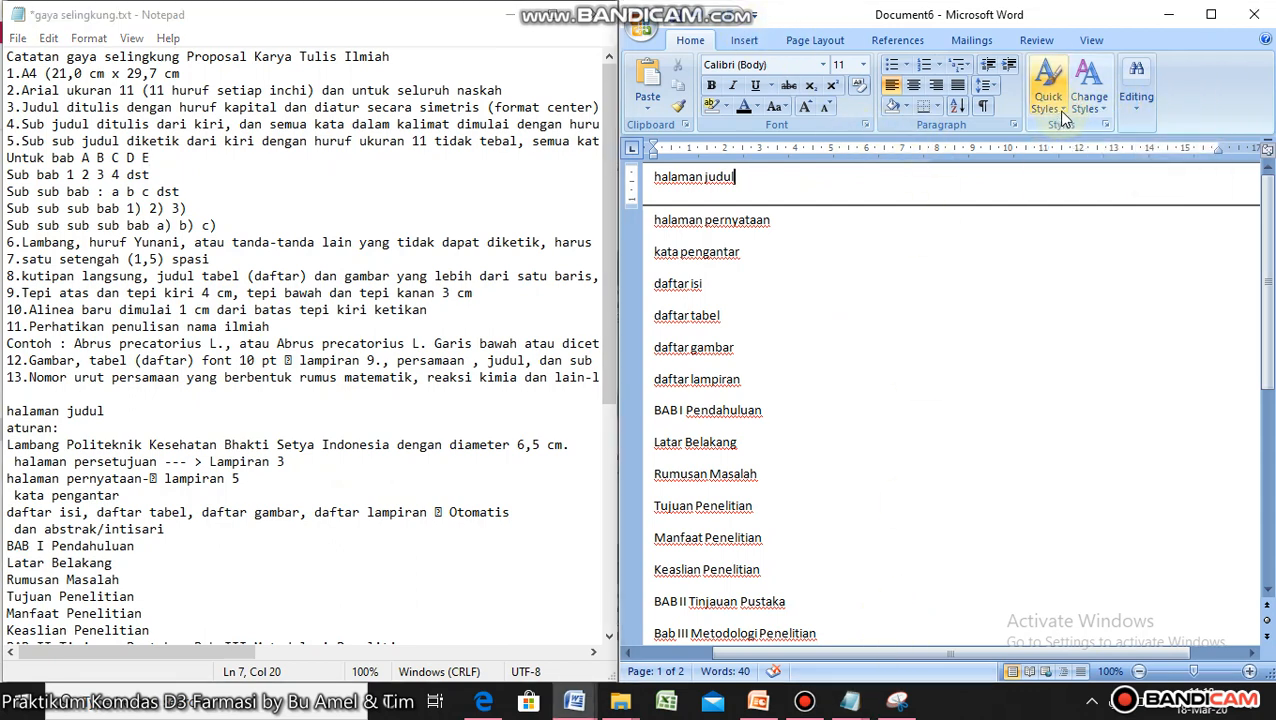
pyautogui.click(1065, 118)
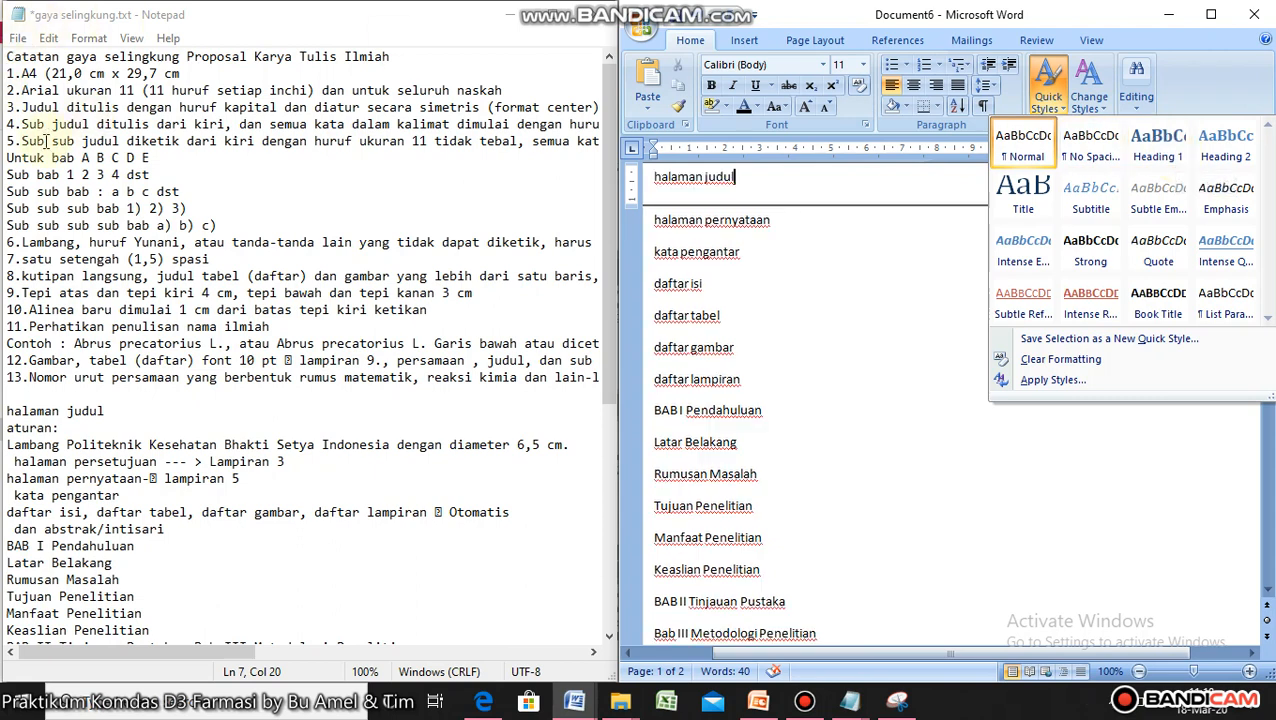
pyautogui.moveTo(149, 158); pyautogui.dragTo(52, 158)
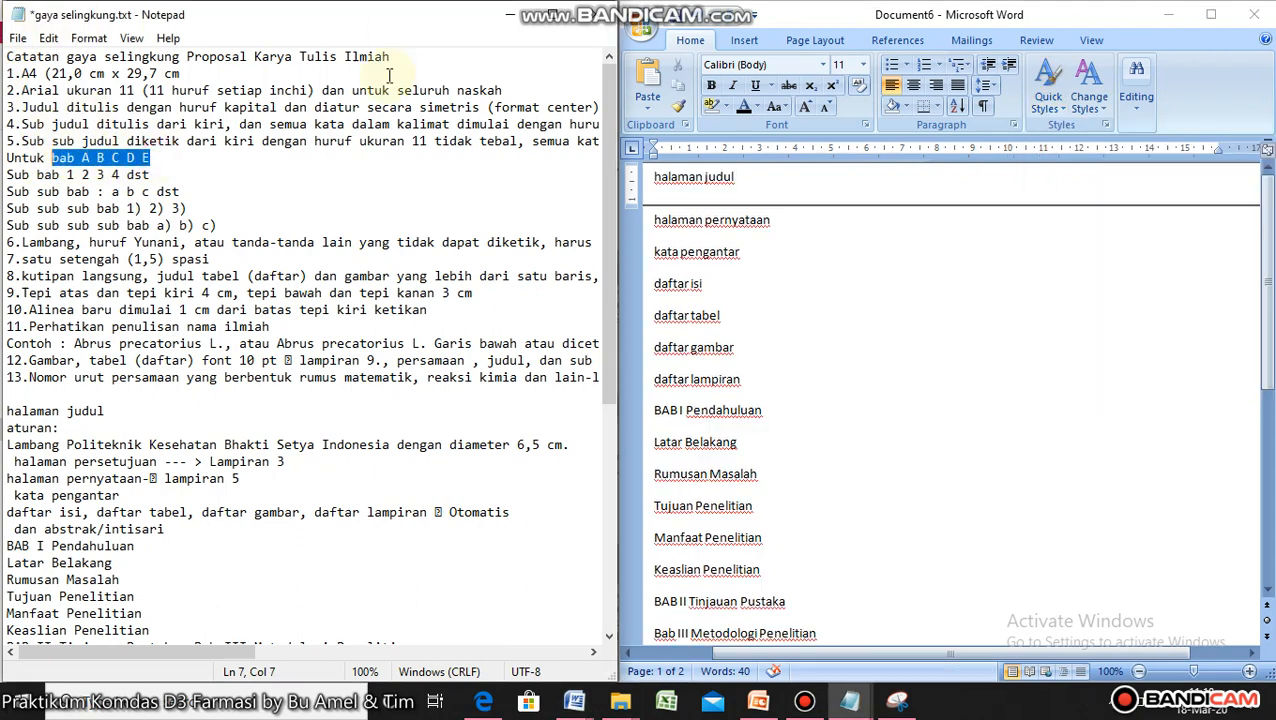
pyautogui.click(1066, 116)
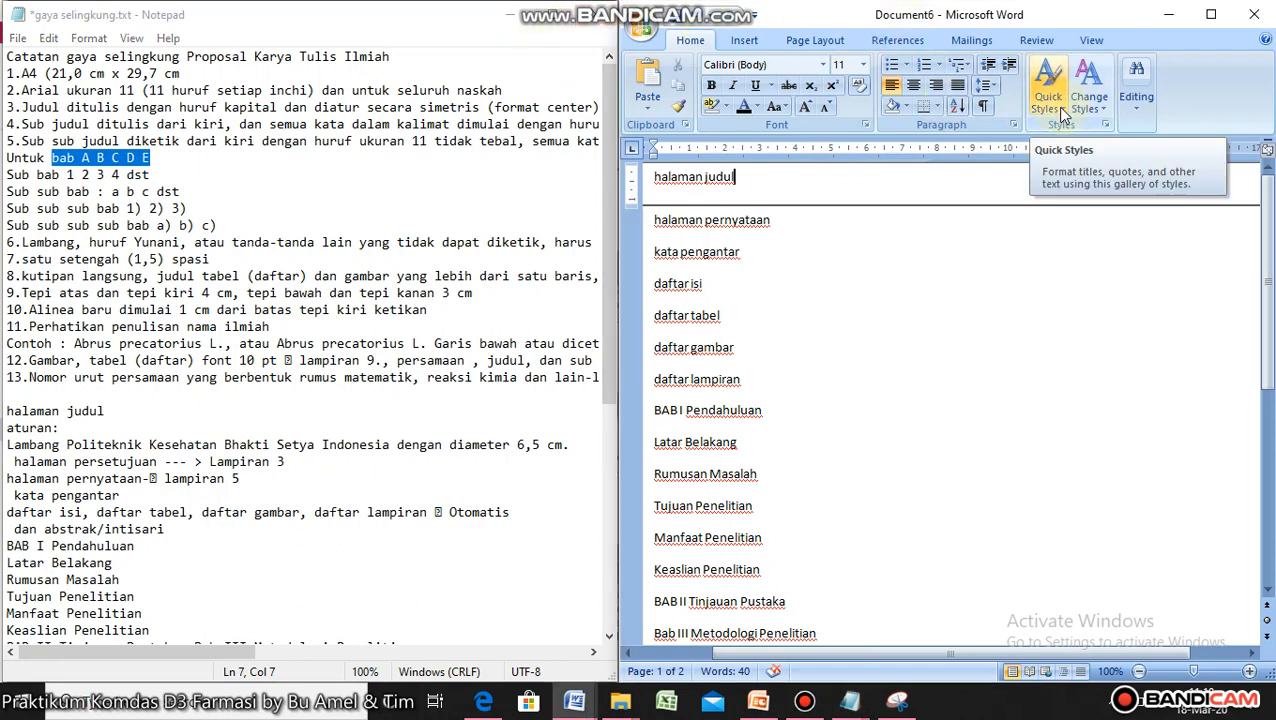
pyautogui.click(1061, 112)
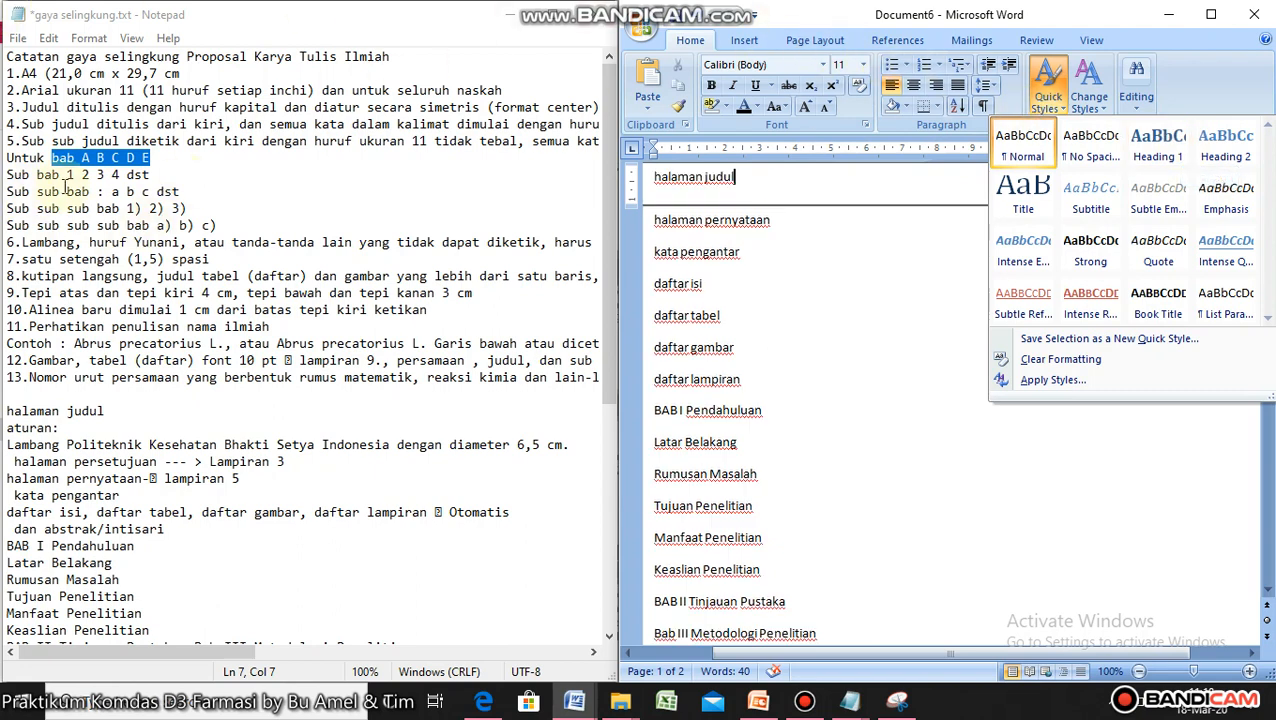
pyautogui.click(790, 282)
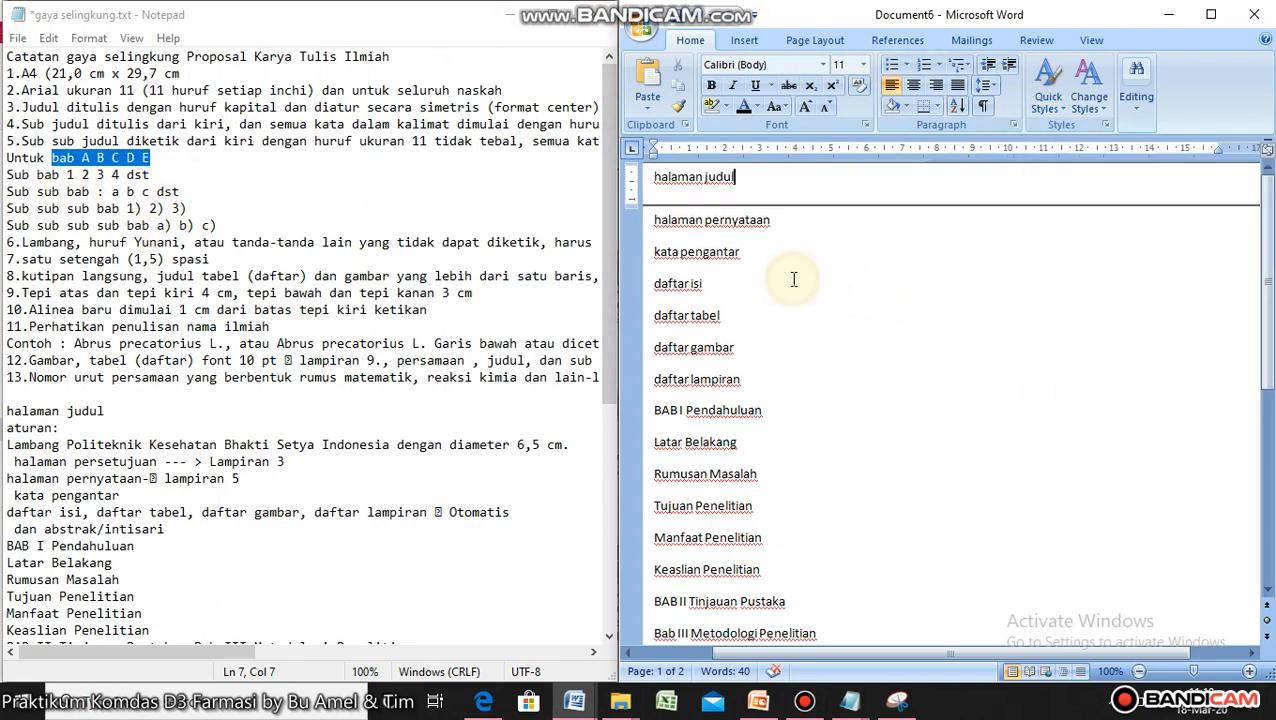
# - Examine the front-matter headings in the Word outline, from halaman judul through daftar lampiran
pyautogui.scroll(-6, 734, 200)
pyautogui.scroll(6, 734, 199)
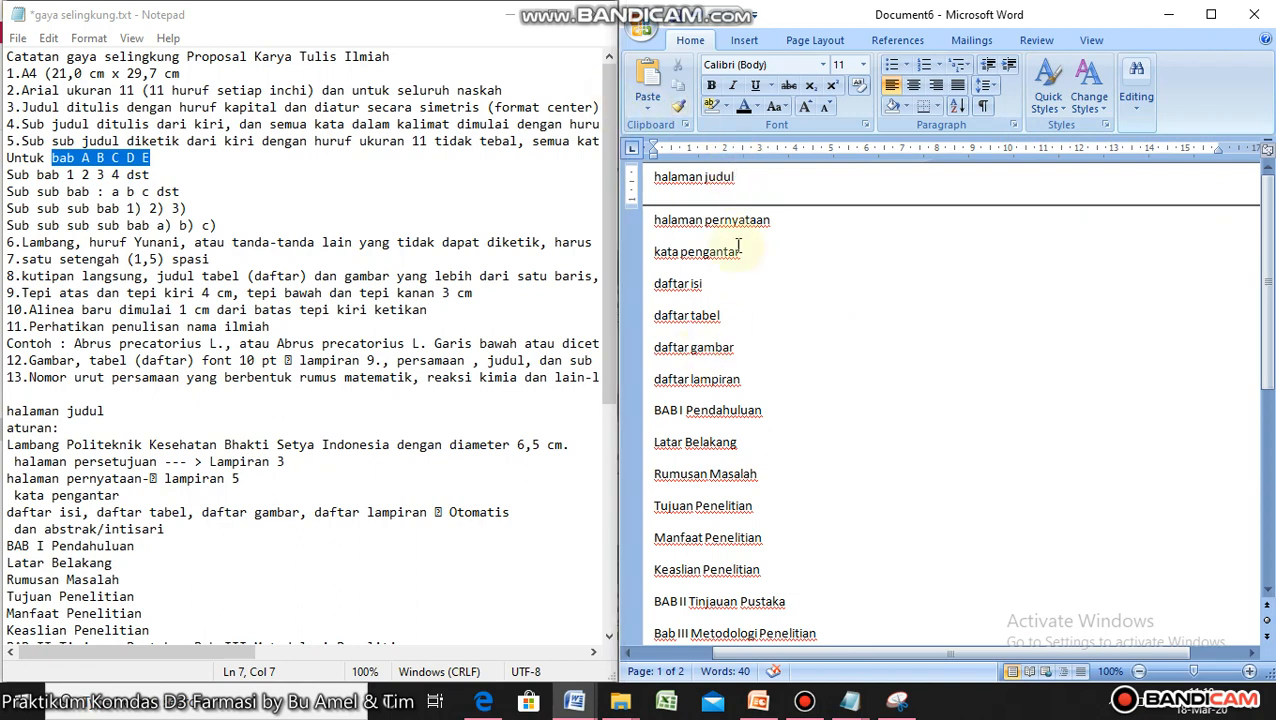
pyautogui.tripleClick(746, 178)
pyautogui.tripleClick(787, 219)
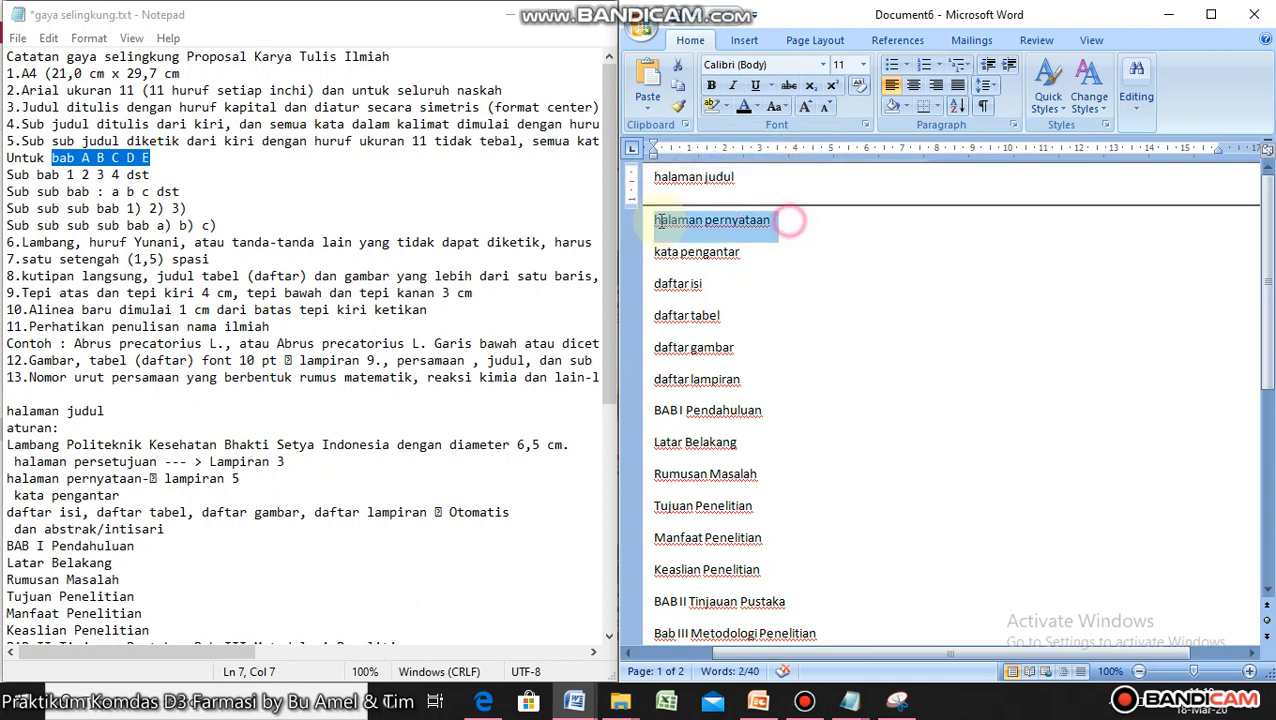
pyautogui.tripleClick(740, 252)
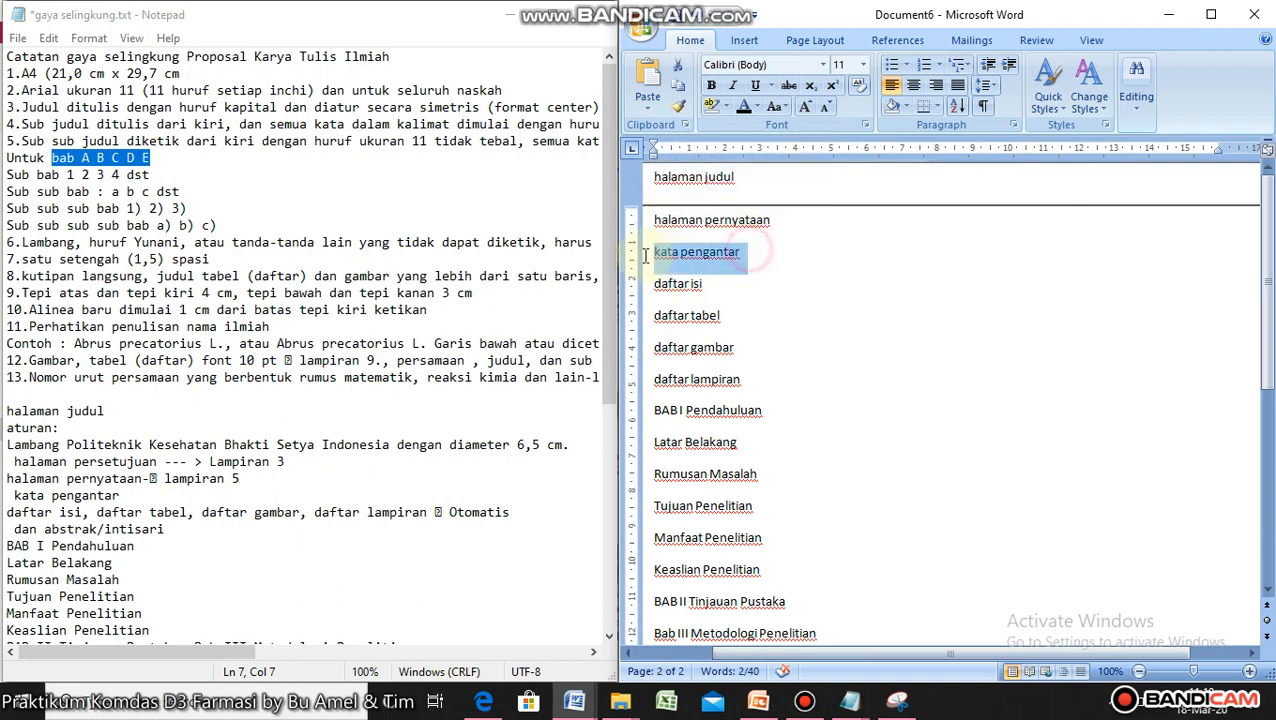
pyautogui.tripleClick(716, 285)
pyautogui.tripleClick(730, 316)
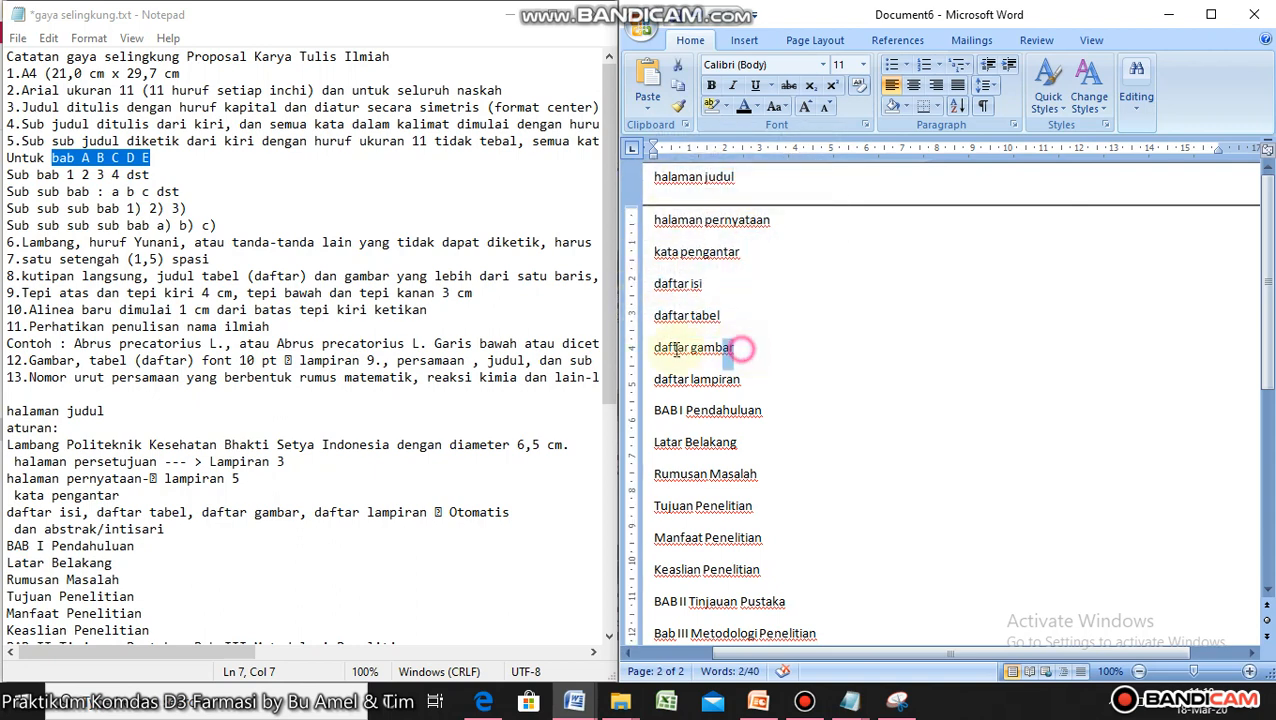
pyautogui.tripleClick(745, 350)
pyautogui.tripleClick(749, 380)
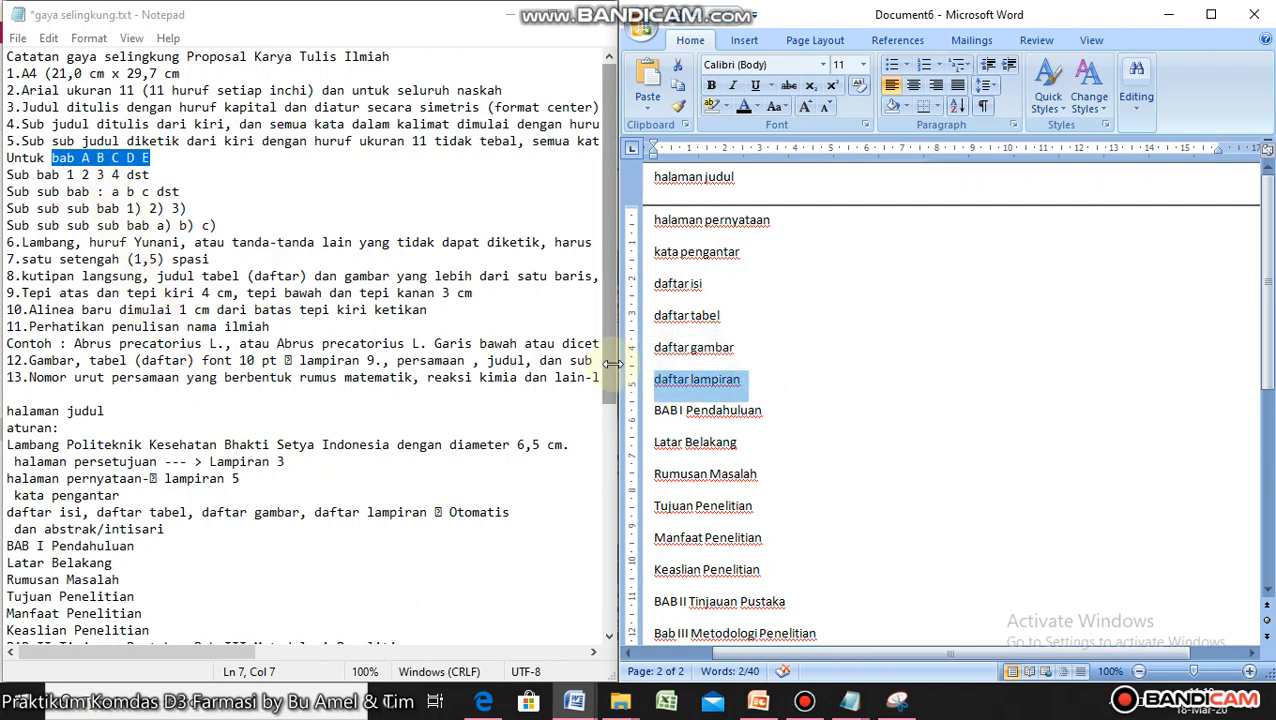
pyautogui.click(822, 303)
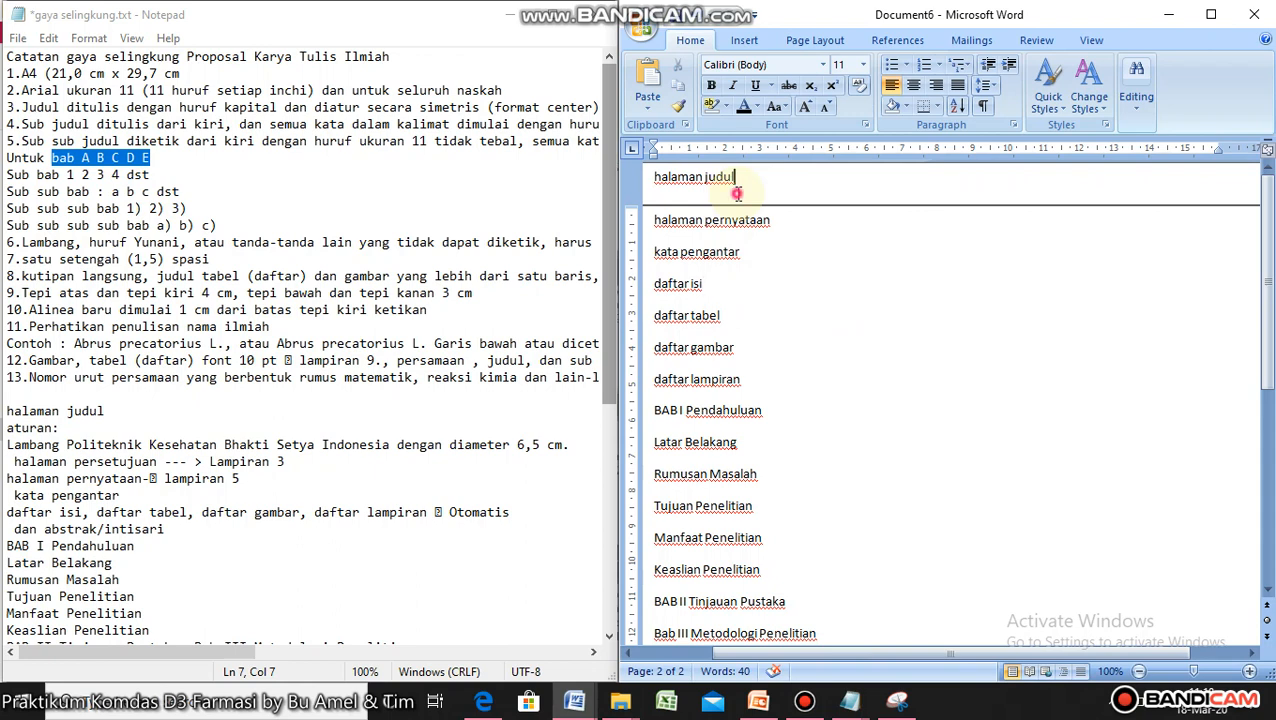
# - Remove the page break between the halaman judul and halaman pernyataan lines
pyautogui.click(654, 219)
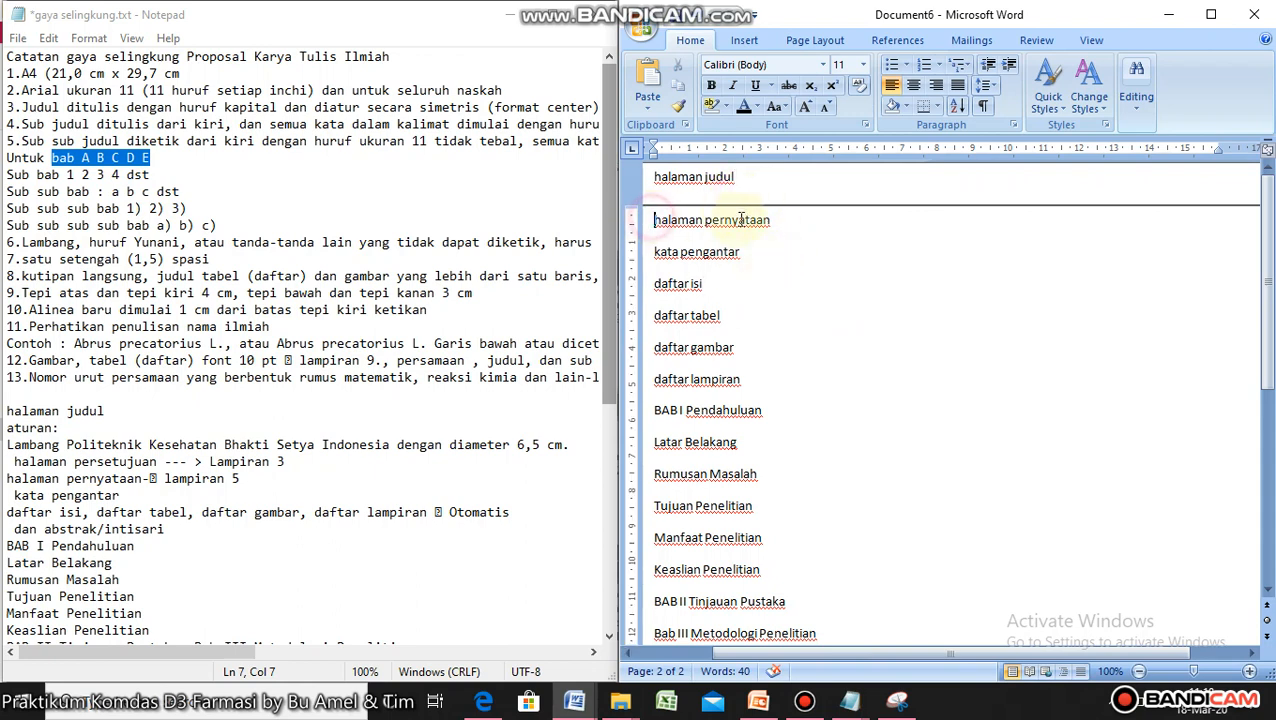
pyautogui.press('BackSpace')
pyautogui.hotkey('ctrl', 'z')
pyautogui.hotkey('ctrl', 'z')
pyautogui.hotkey('ctrl', 'z')
pyautogui.hotkey('ctrl', 'z')
pyautogui.press('Delete')
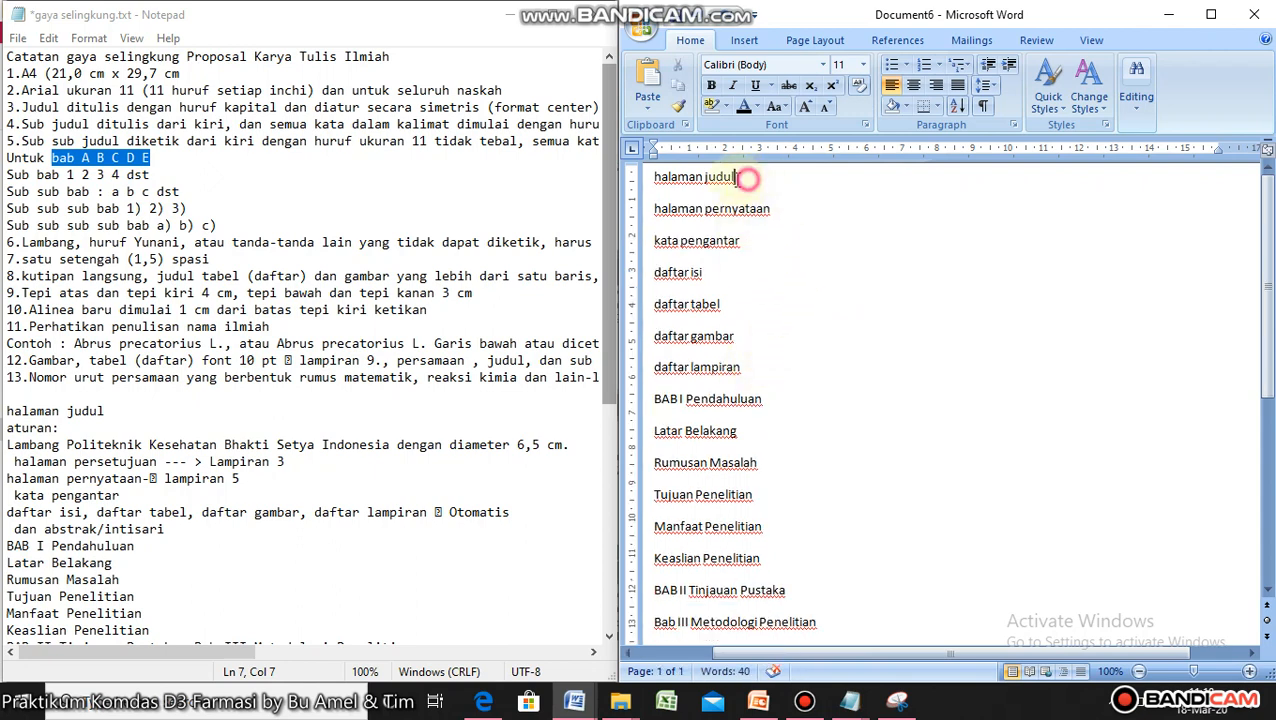
# - Apply the Heading 1 style to the halaman judul line
pyautogui.moveTo(747, 177); pyautogui.dragTo(645, 178)
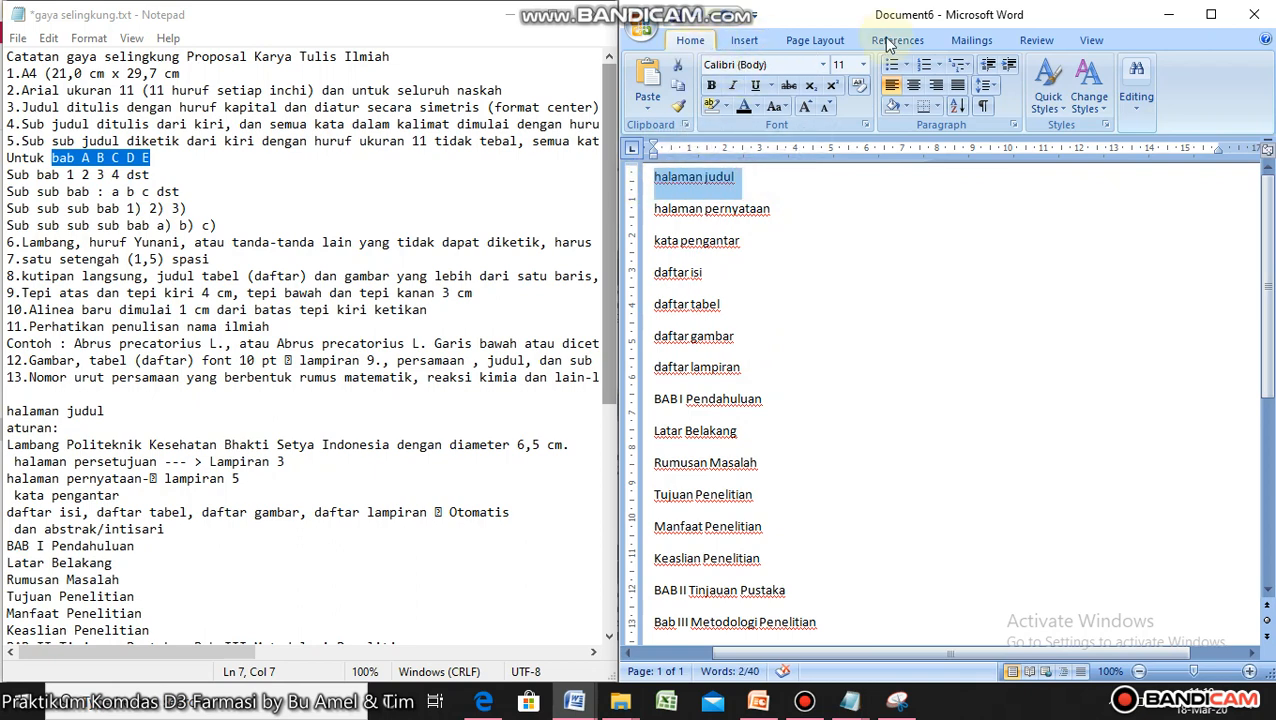
pyautogui.click(1088, 100)
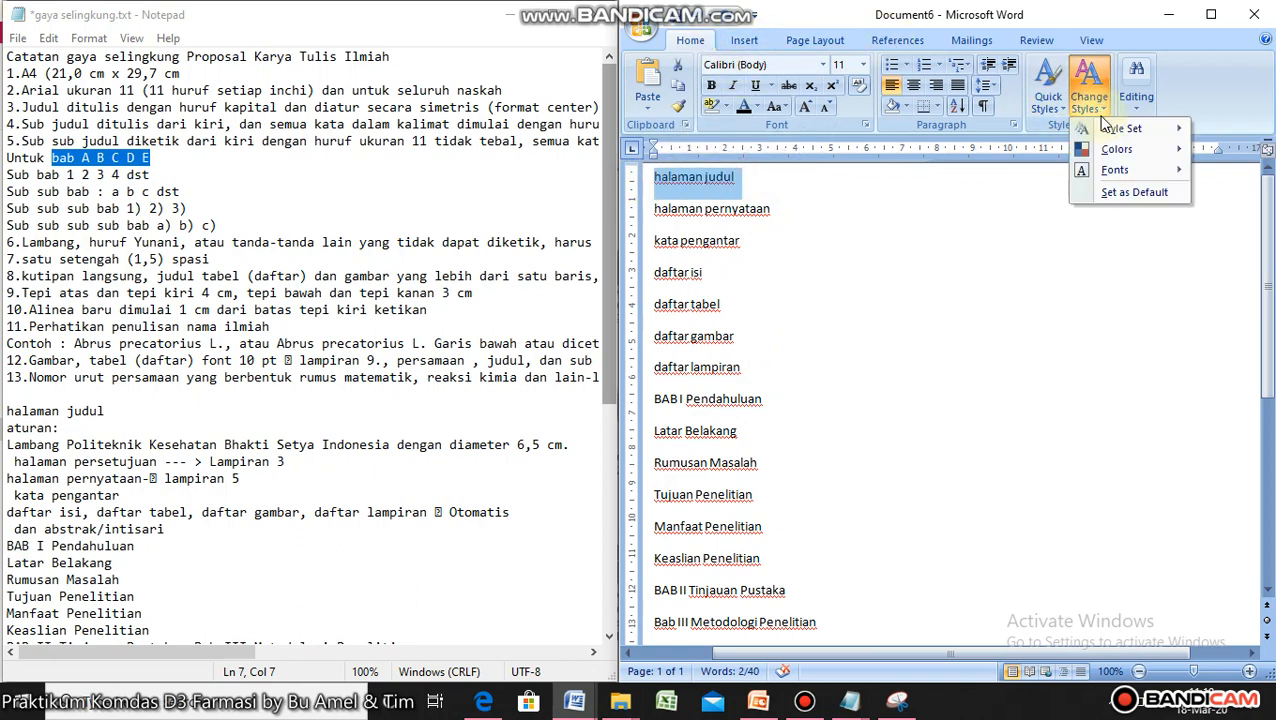
pyautogui.click(1050, 100)
pyautogui.click(1048, 100)
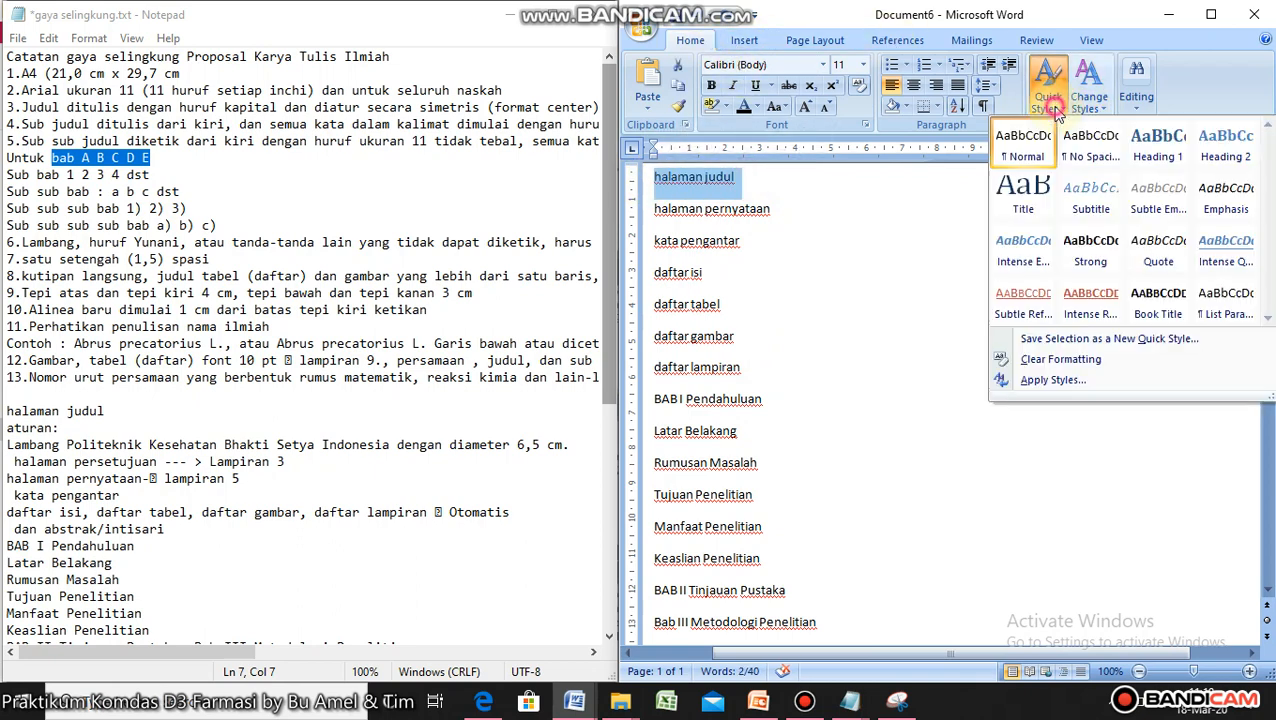
pyautogui.click(1176, 160)
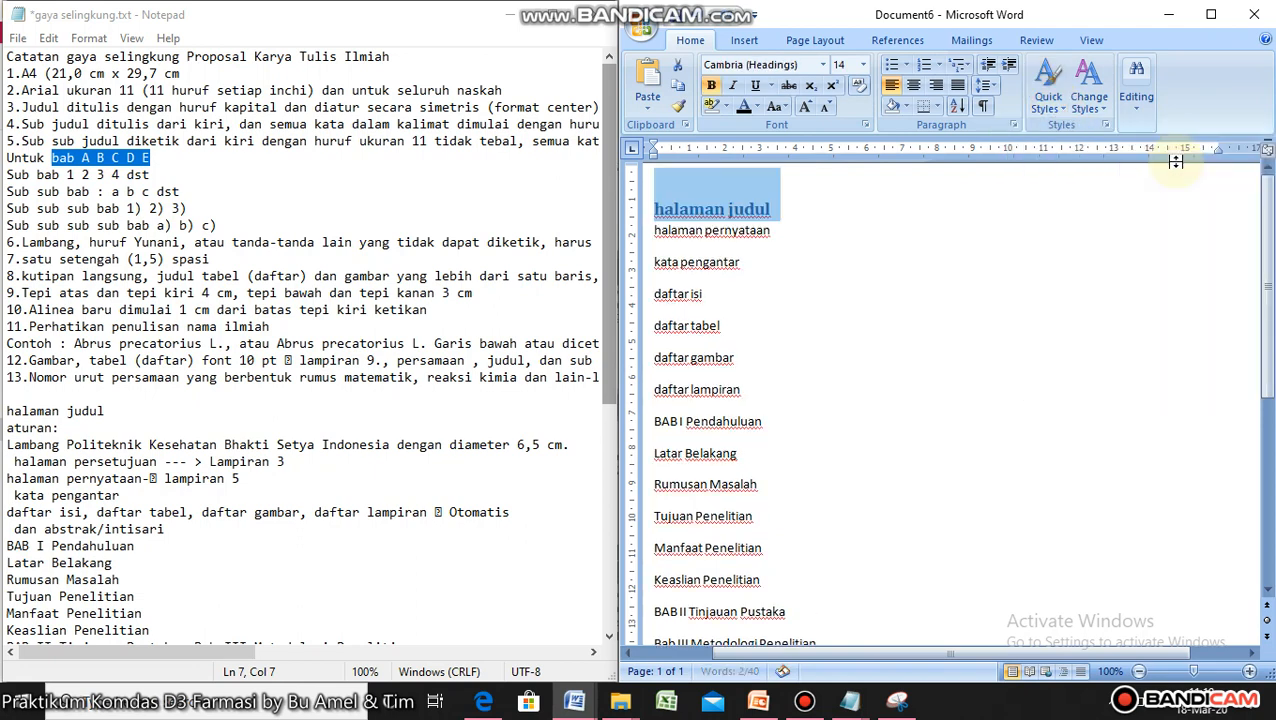
# - Format the halaman judul heading in black Arial with all letters in uppercase
pyautogui.click(820, 65)
pyautogui.click(745, 170)
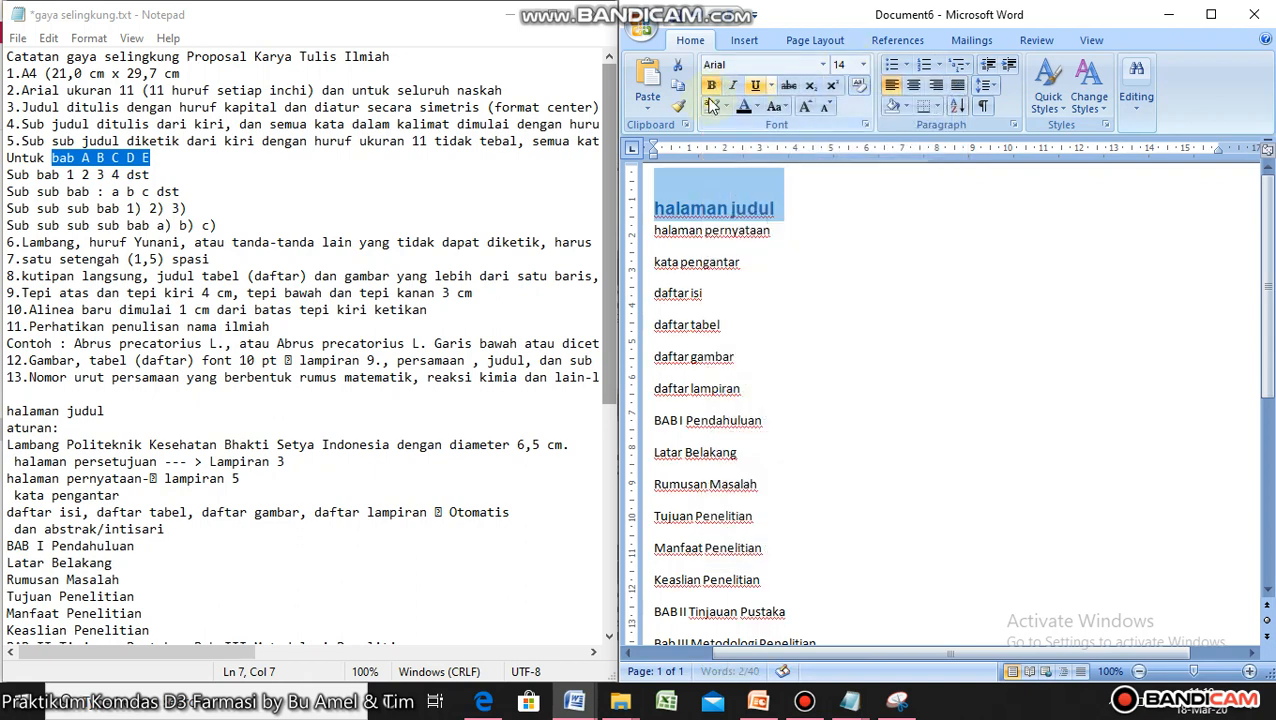
pyautogui.click(776, 107)
pyautogui.click(812, 158)
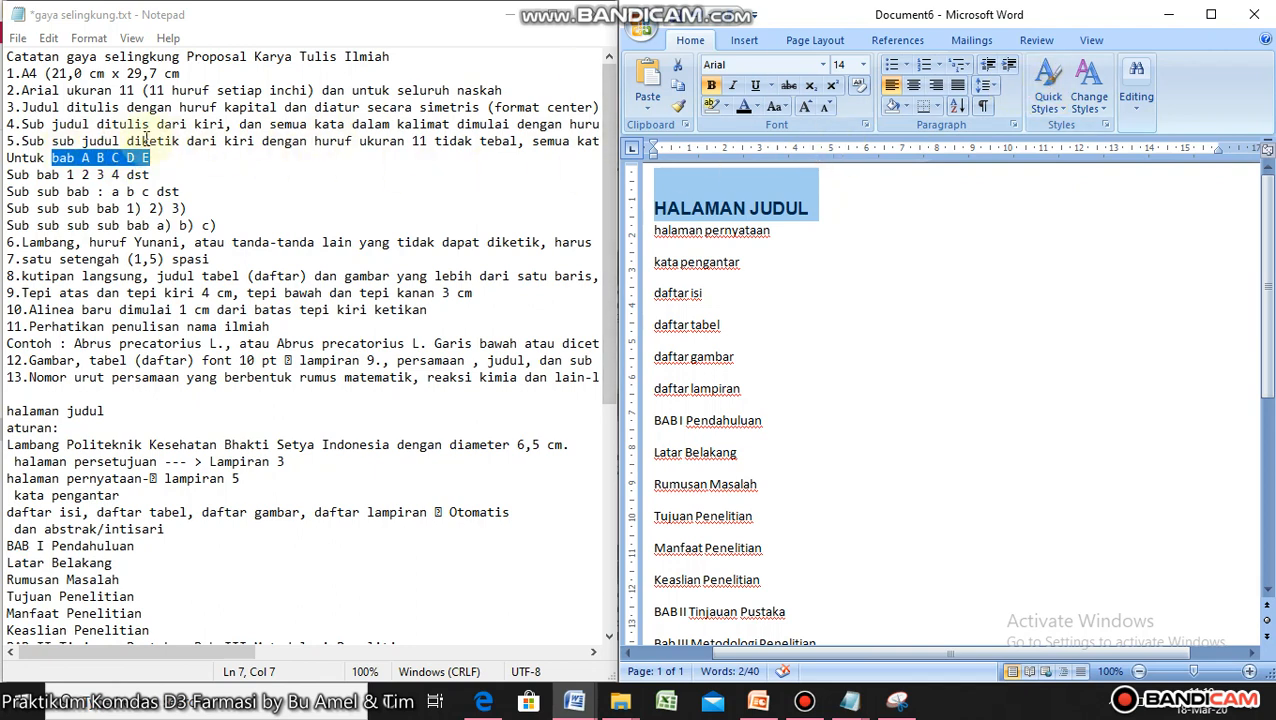
# - Center the HALAMAN JUDUL heading and set its spacing before to 0 and line spacing to 1.5 lines
pyautogui.click(914, 88)
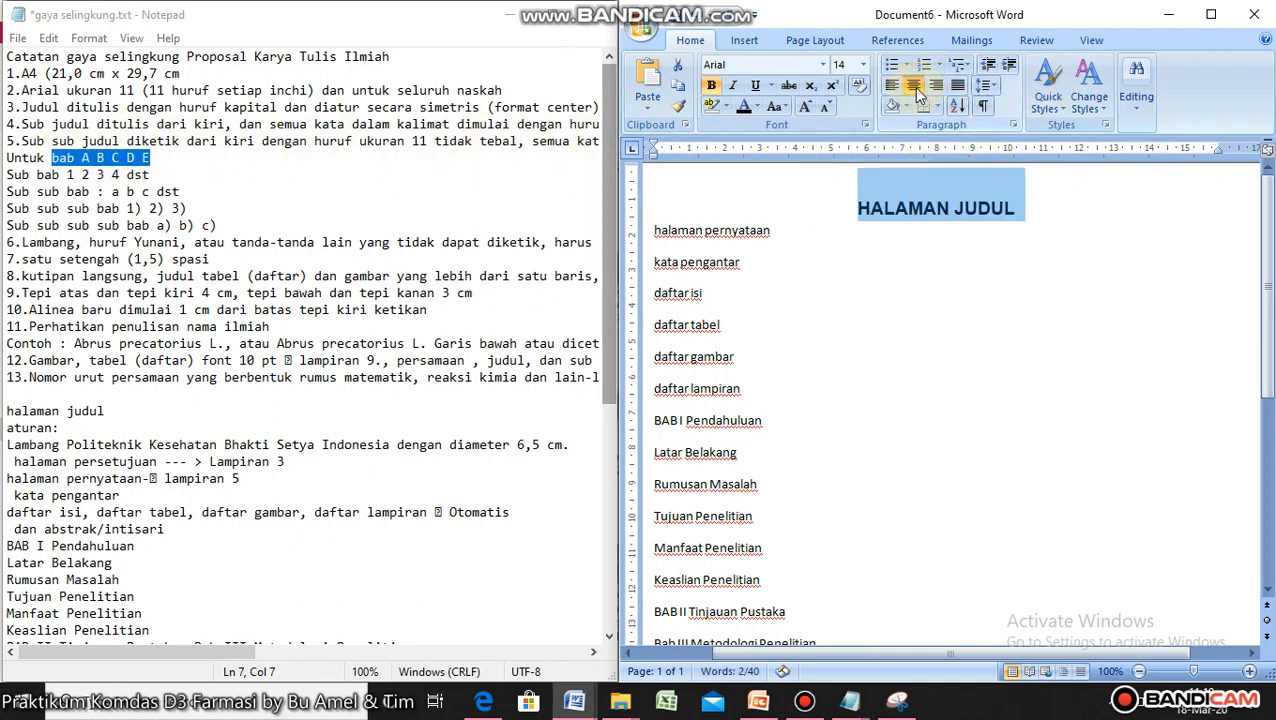
pyautogui.click(1014, 127)
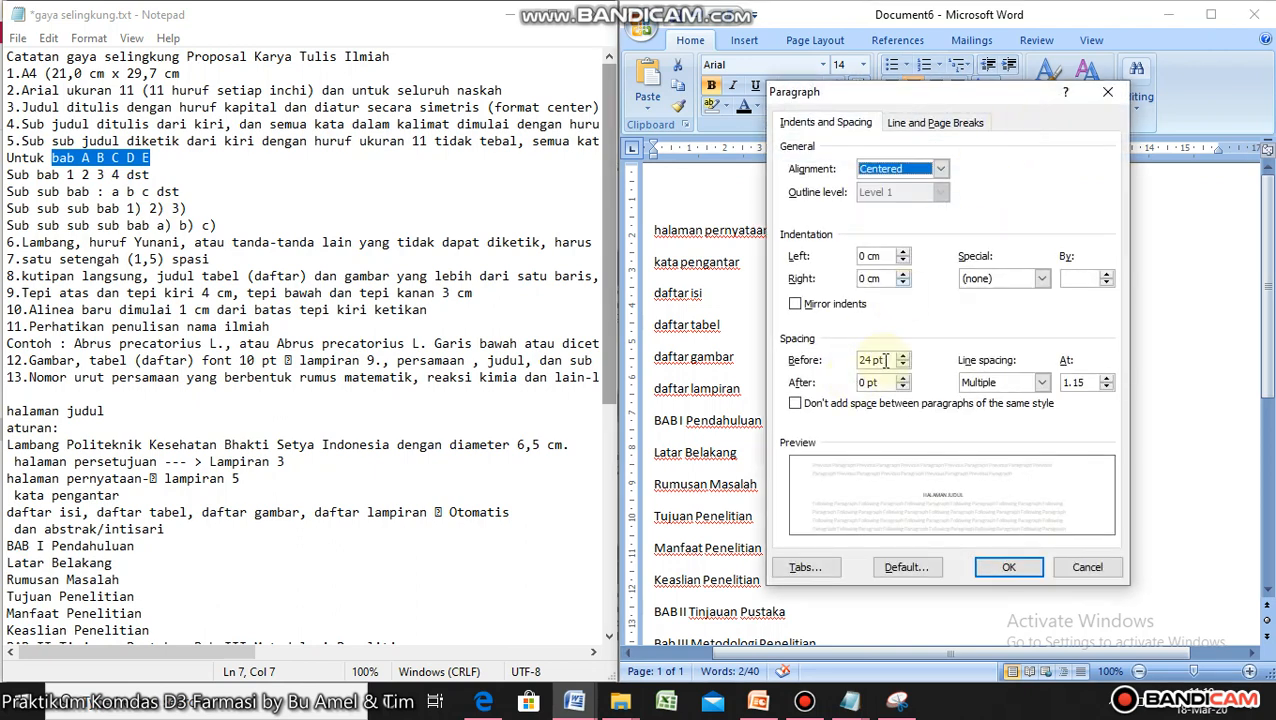
pyautogui.click(805, 361)
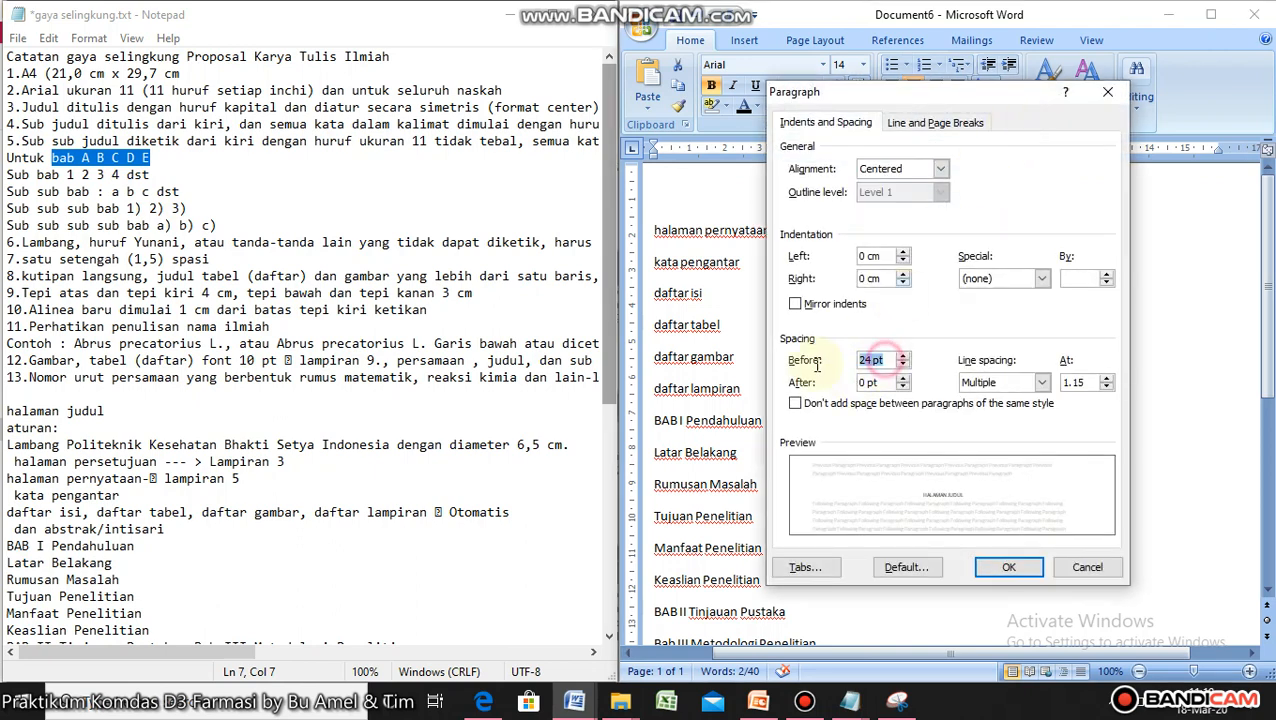
pyautogui.click(1040, 383)
pyautogui.click(990, 412)
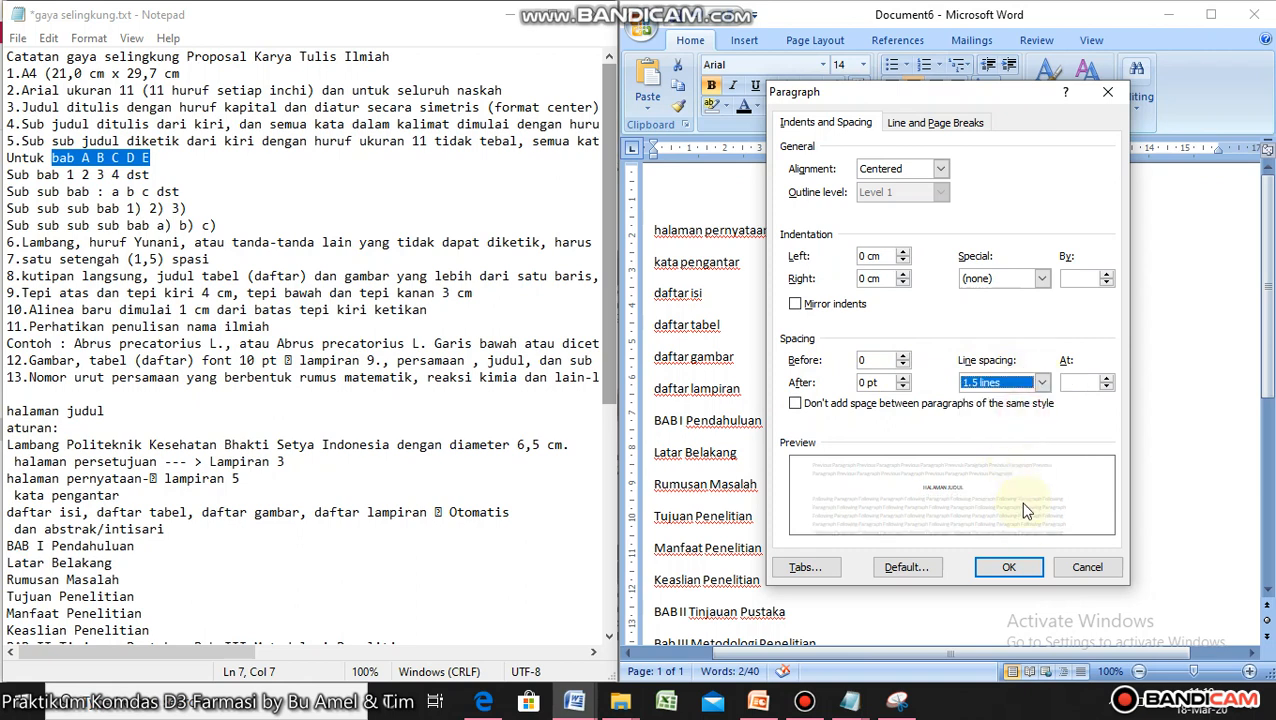
pyautogui.click(1007, 566)
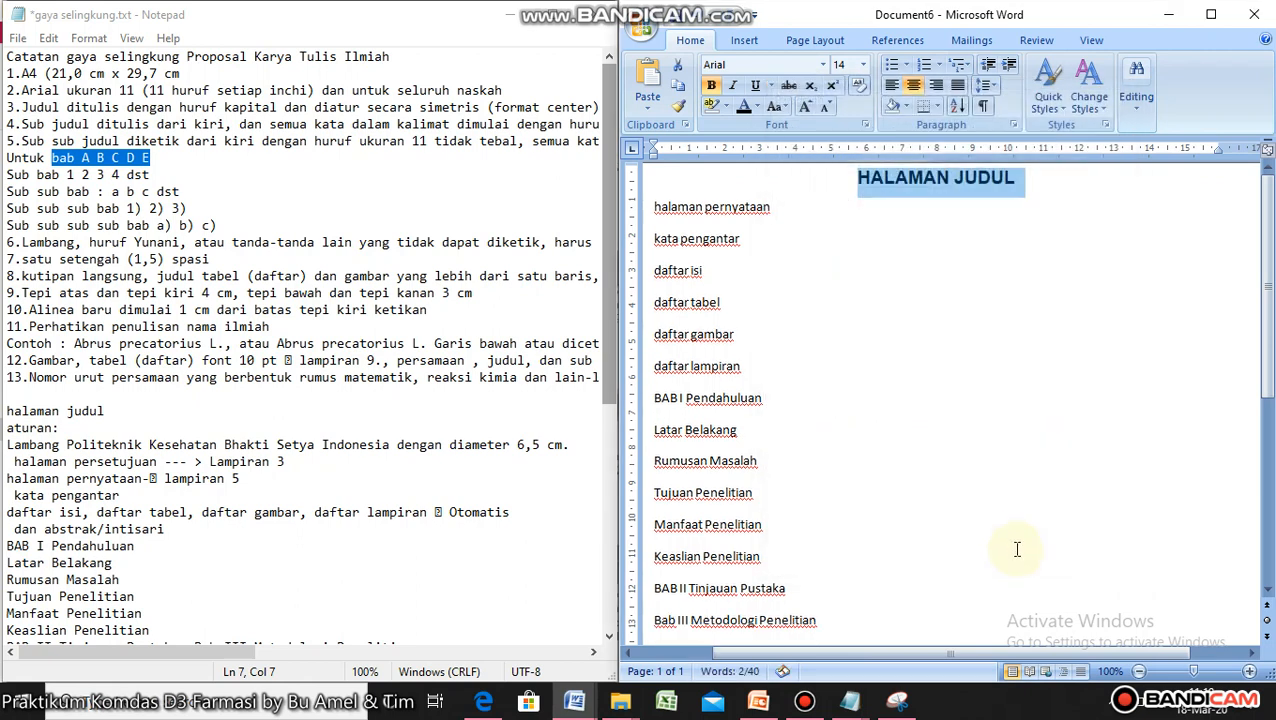
# - Copy the HALAMAN JUDUL heading's formatting onto the halaman pernyataan line with Format Painter
pyautogui.click(679, 106)
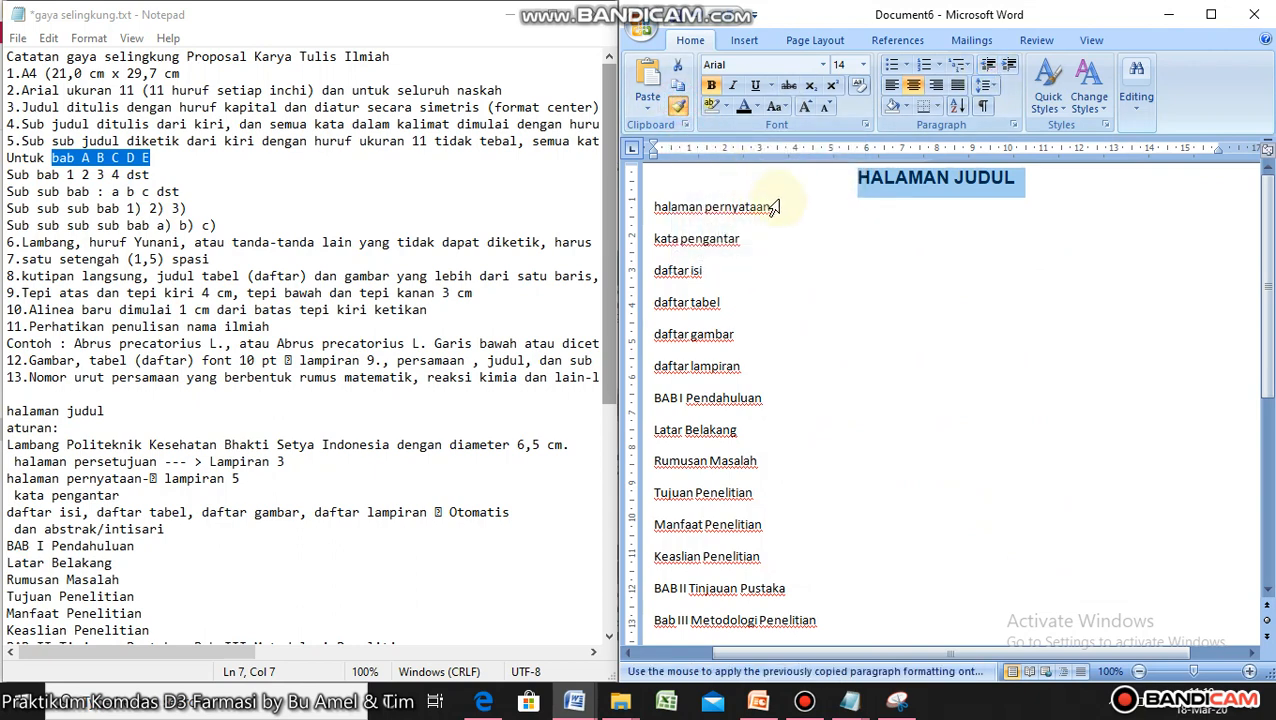
pyautogui.moveTo(776, 205)
pyautogui.mouseDown()
pyautogui.moveTo(654, 207)
pyautogui.moveTo(670, 200)
pyautogui.mouseUp()
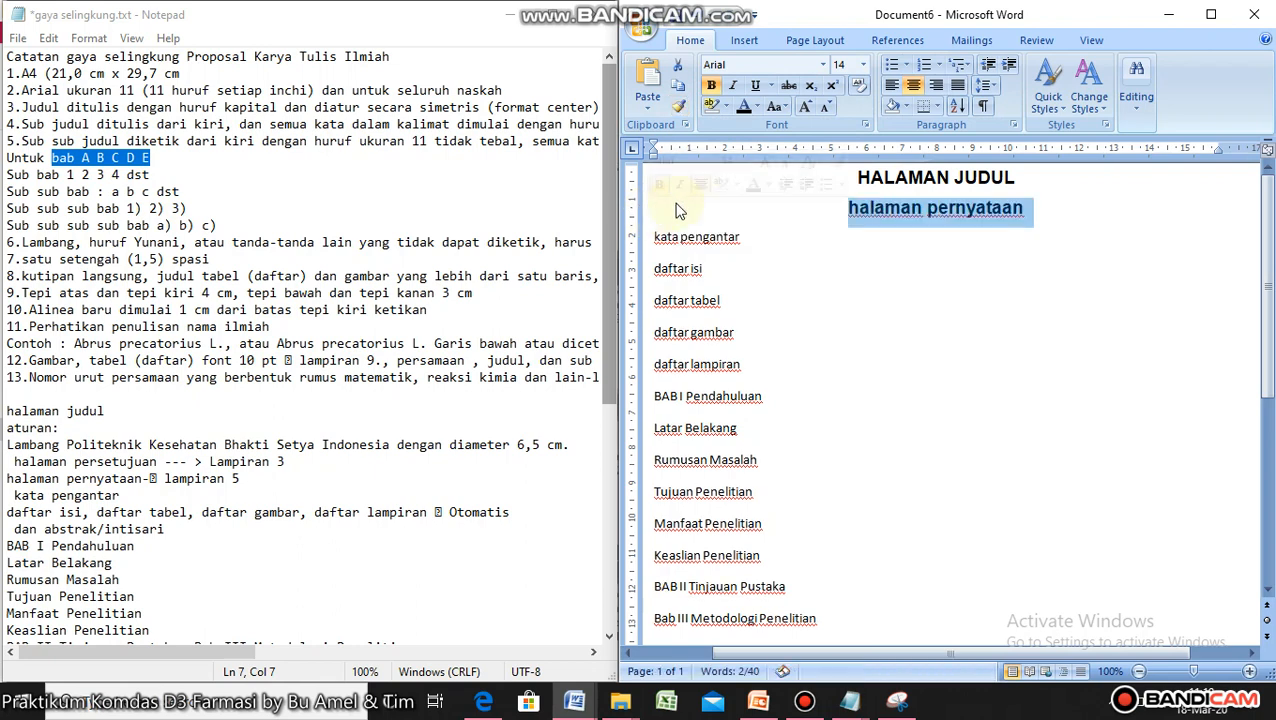
# - Make the halaman pernyataan heading uppercase, then copy its formatting onto the kata pengantar line and make that uppercase too
pyautogui.click(789, 108)
pyautogui.click(880, 171)
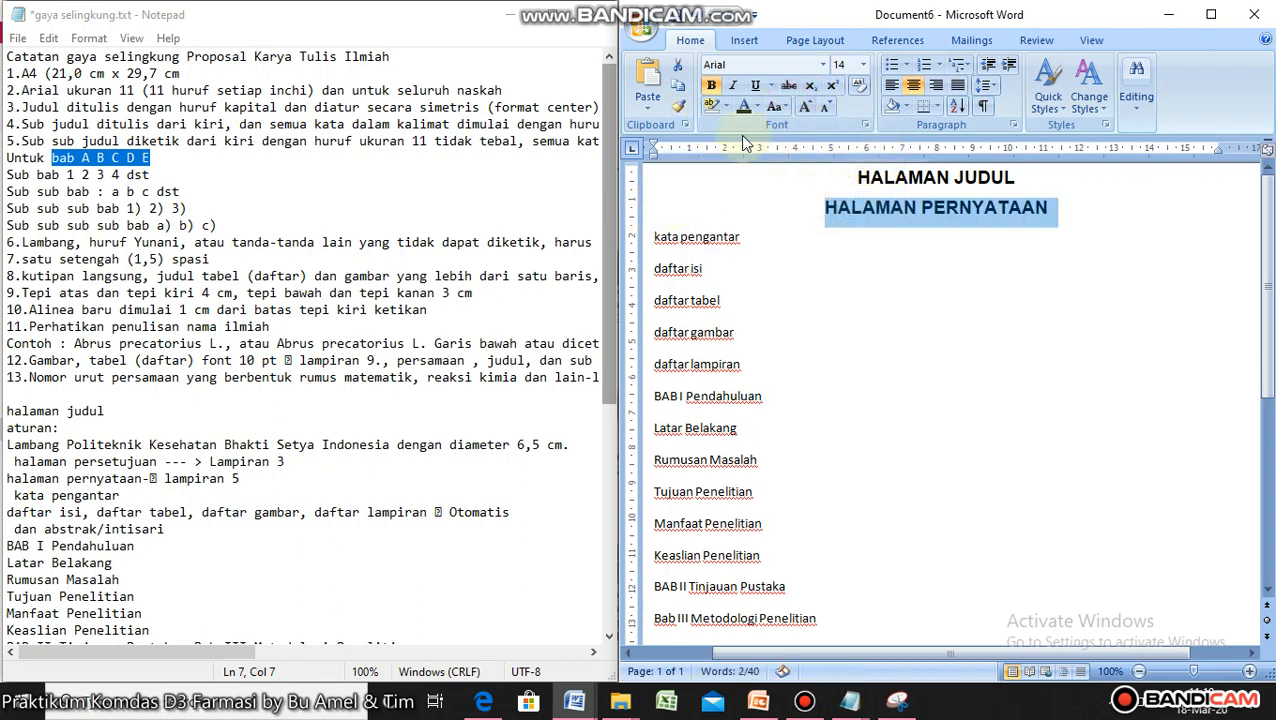
pyautogui.click(679, 106)
pyautogui.moveTo(745, 237); pyautogui.dragTo(656, 237)
pyautogui.click(758, 112)
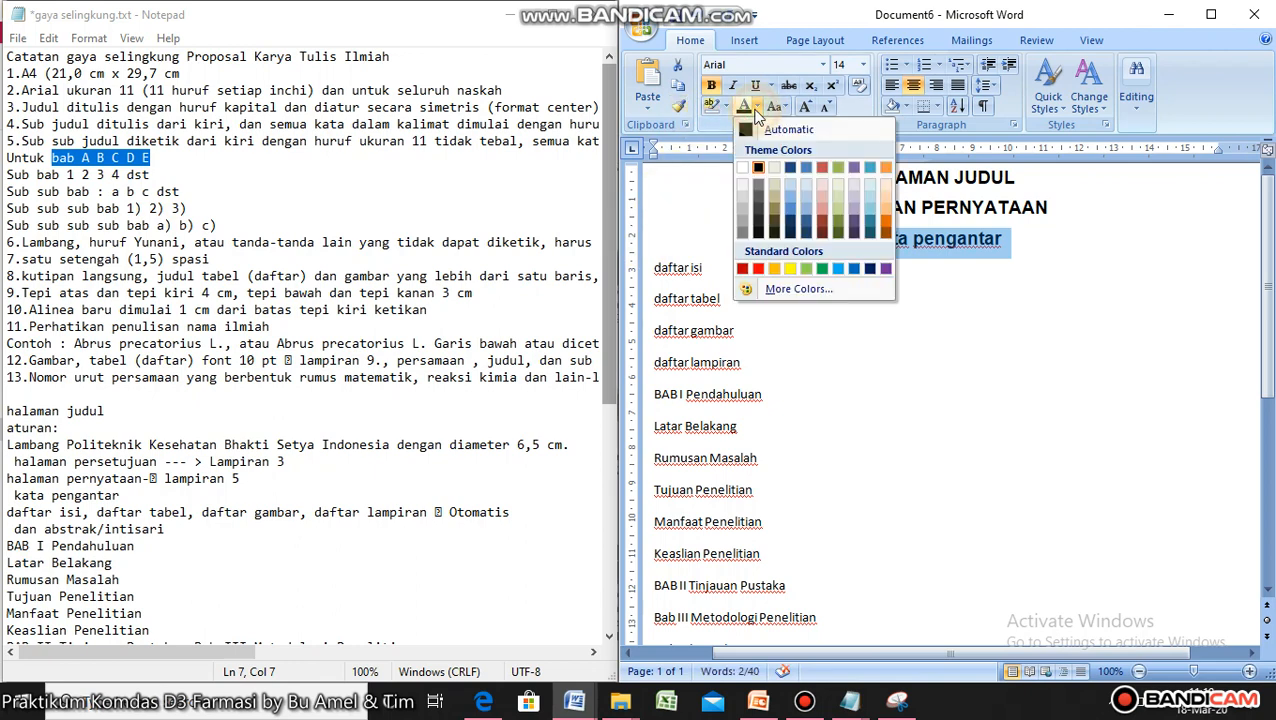
pyautogui.click(776, 107)
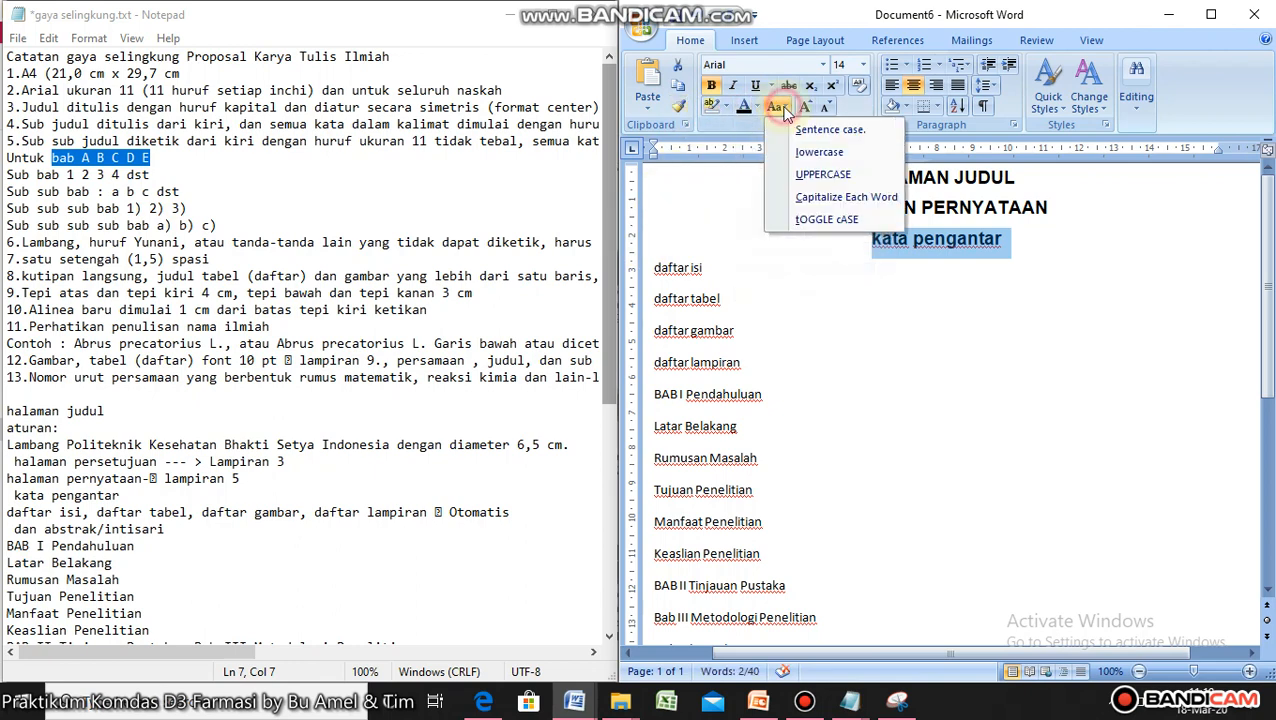
pyautogui.click(825, 175)
# - Copy the KATA PENGANTAR heading's formatting onto the daftar isi and daftar tabel lines and change both to uppercase
pyautogui.click(679, 106)
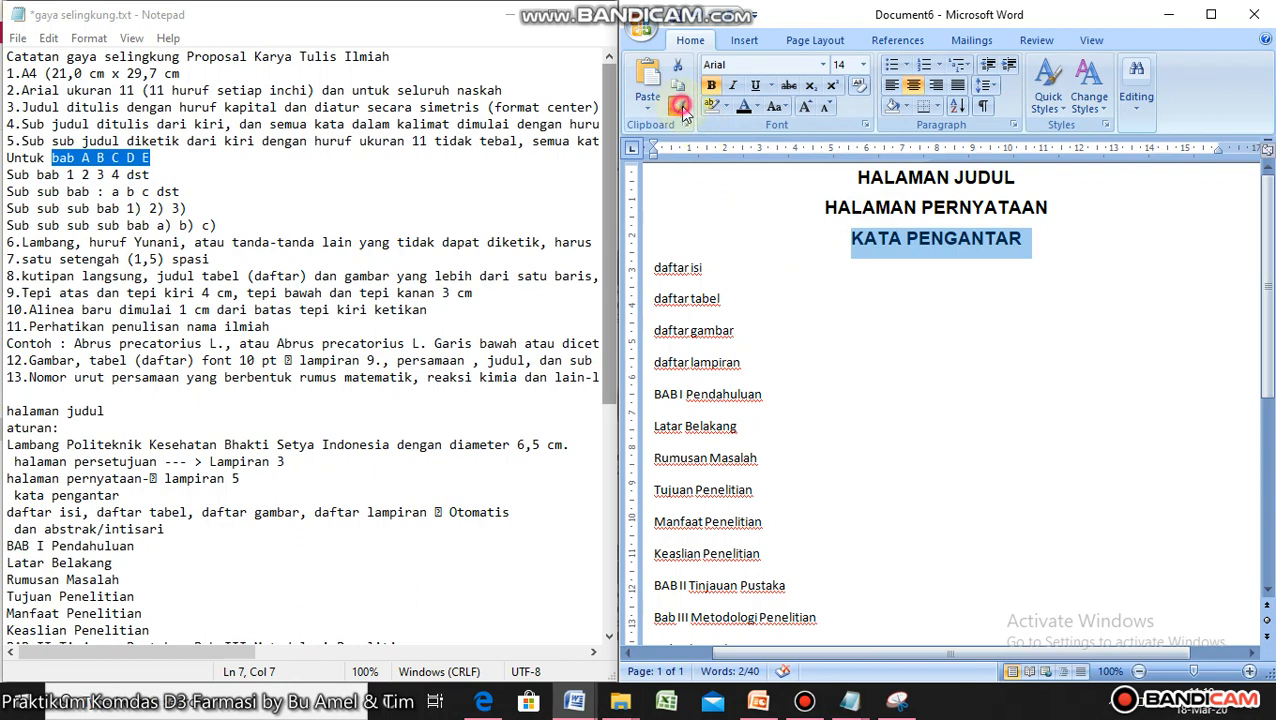
pyautogui.moveTo(709, 268); pyautogui.dragTo(654, 268)
pyautogui.click(770, 104)
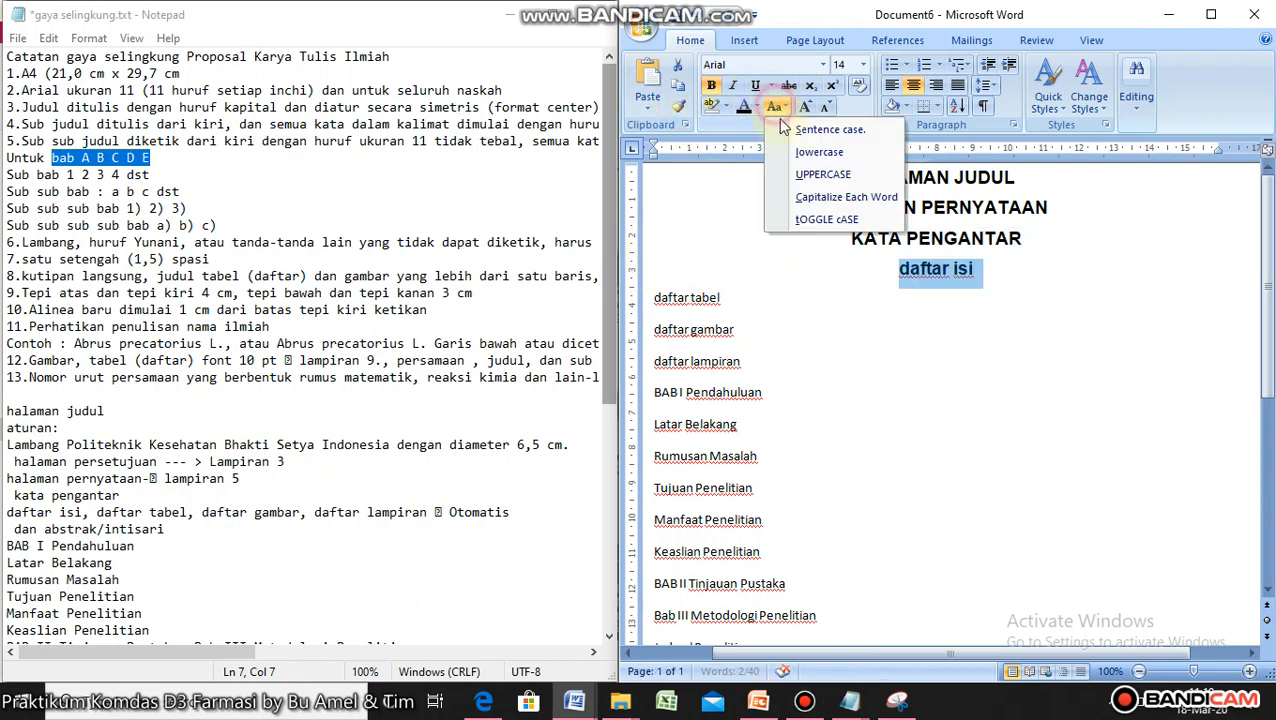
pyautogui.click(825, 175)
pyautogui.click(682, 108)
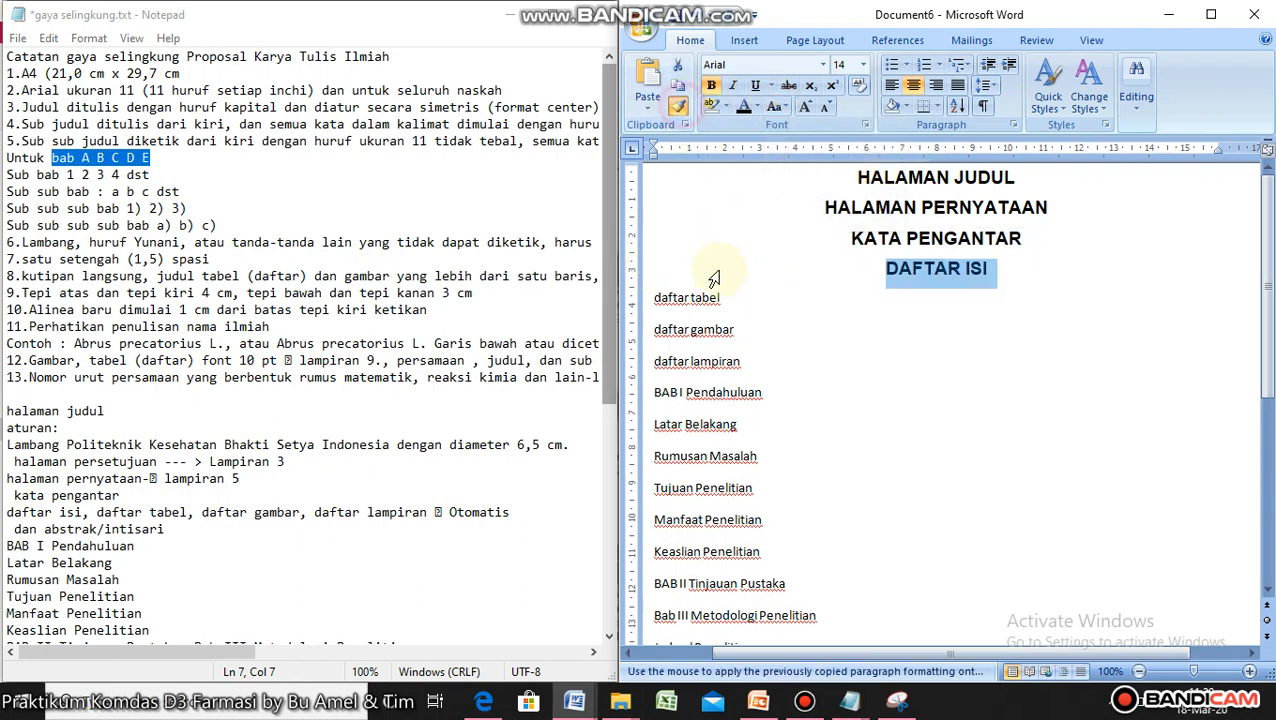
pyautogui.moveTo(721, 297); pyautogui.dragTo(654, 298)
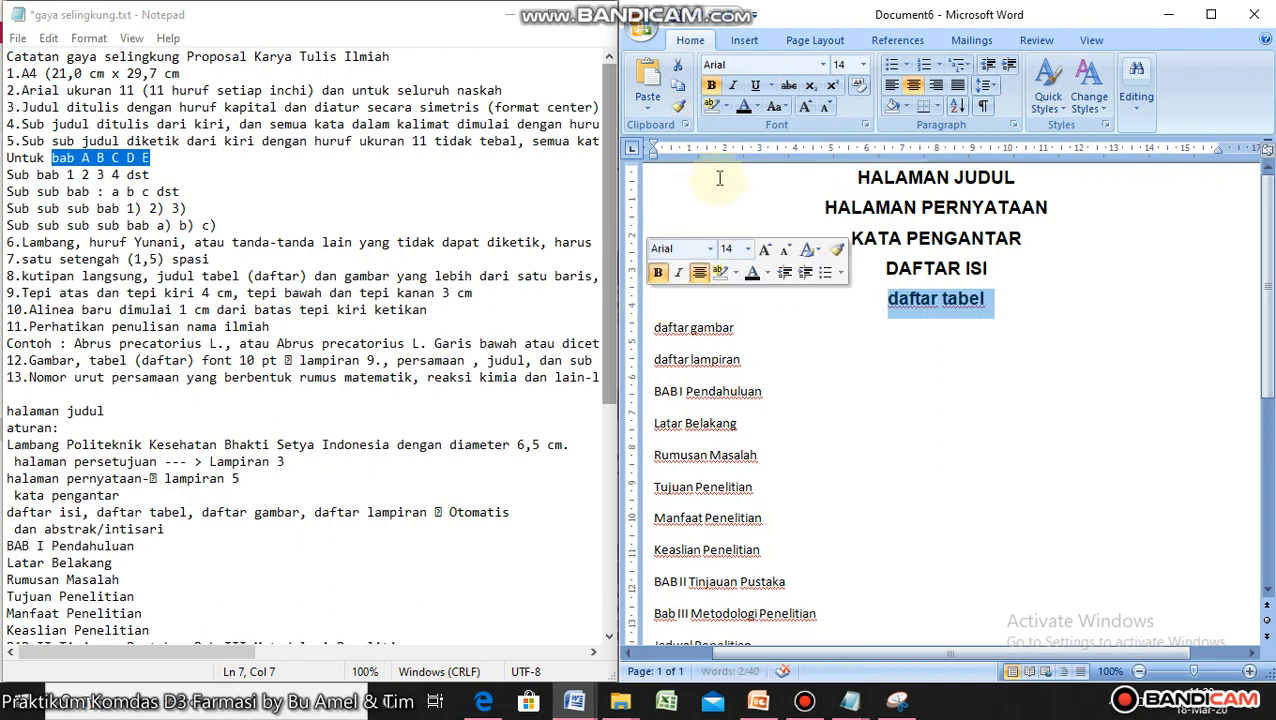
pyautogui.click(772, 105)
pyautogui.click(825, 175)
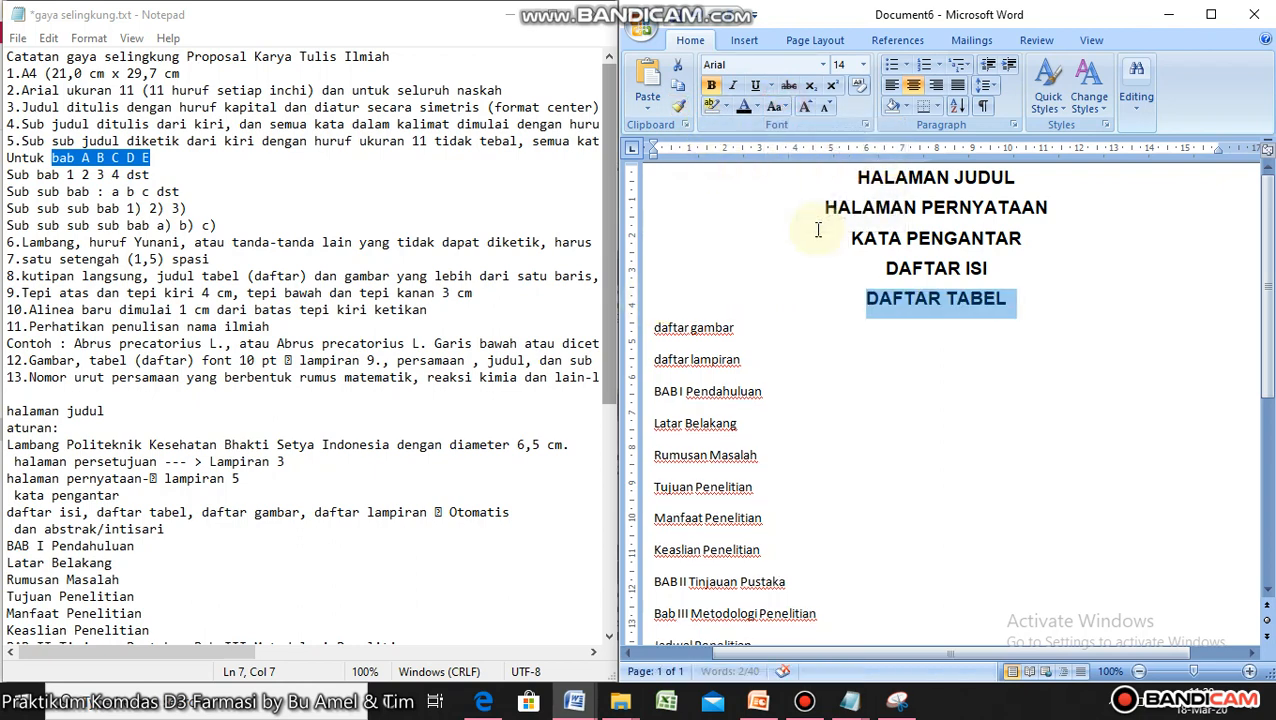
# - Copy the DAFTAR TABEL heading's formatting onto the daftar gambar and daftar lampiran lines and change both to uppercase
pyautogui.click(682, 107)
pyautogui.moveTo(746, 331); pyautogui.dragTo(654, 328)
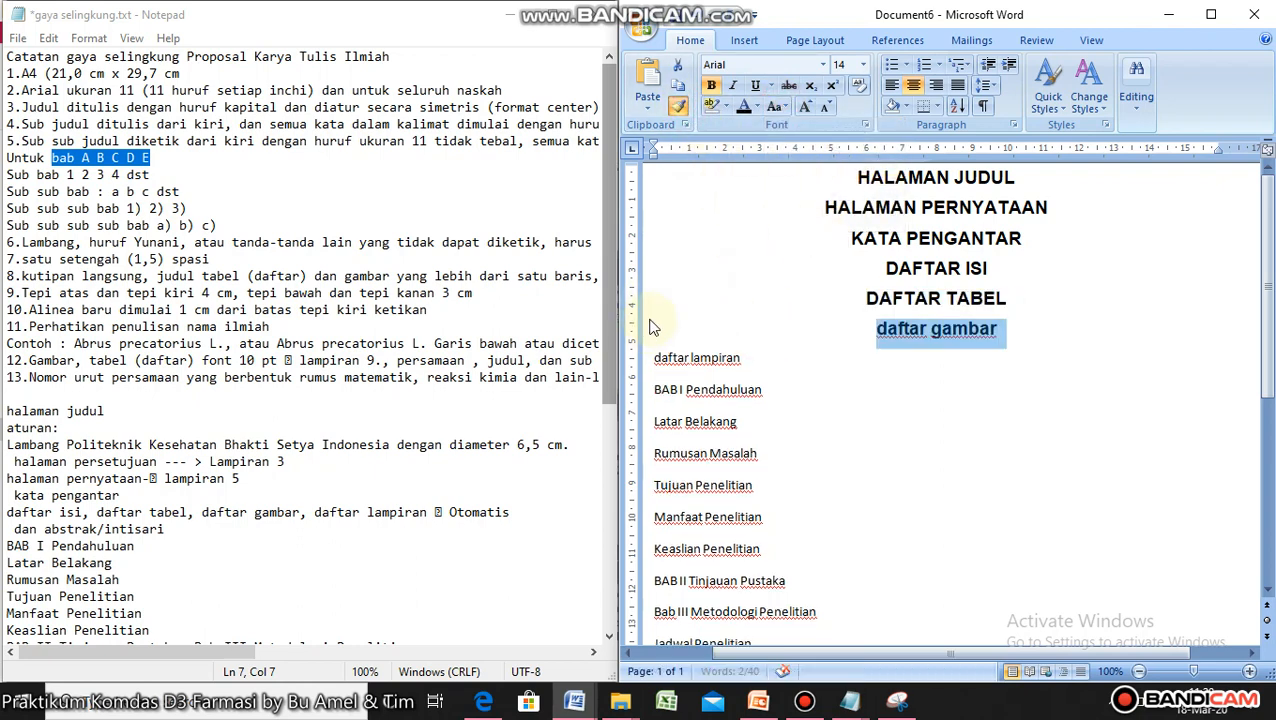
pyautogui.click(775, 106)
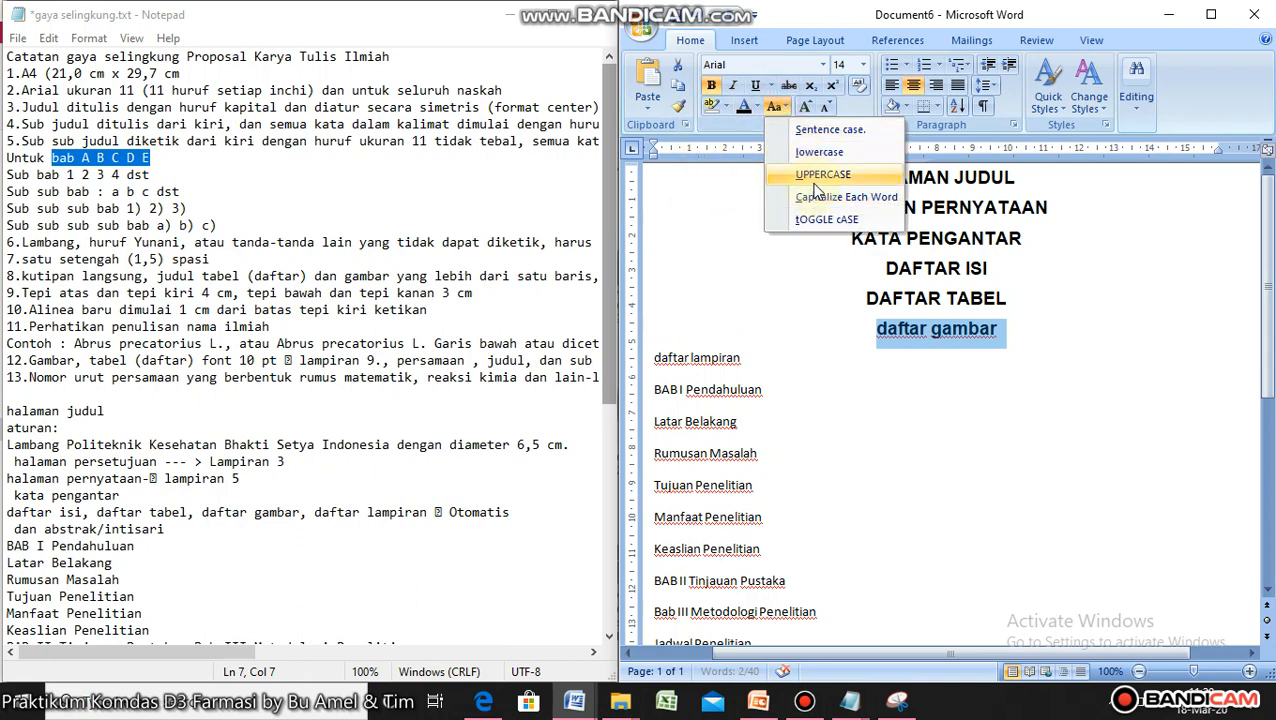
pyautogui.click(822, 174)
pyautogui.click(680, 107)
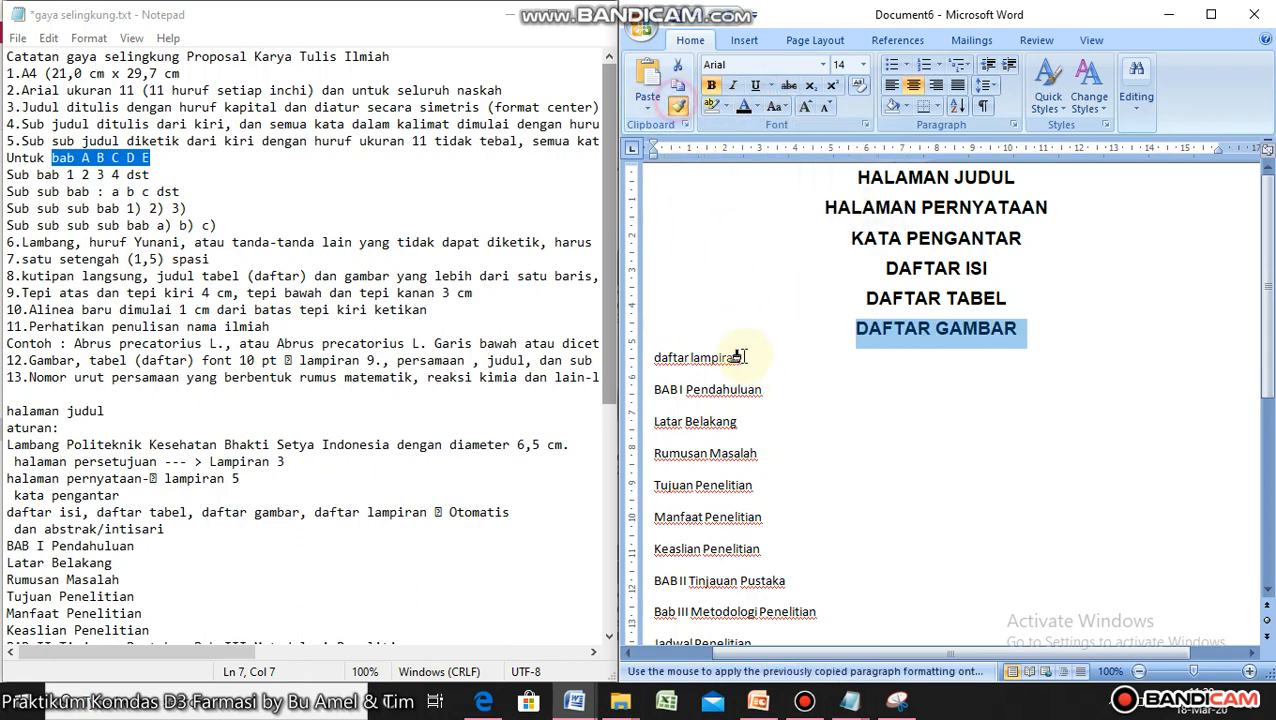
pyautogui.moveTo(654, 358); pyautogui.dragTo(744, 357)
pyautogui.click(757, 108)
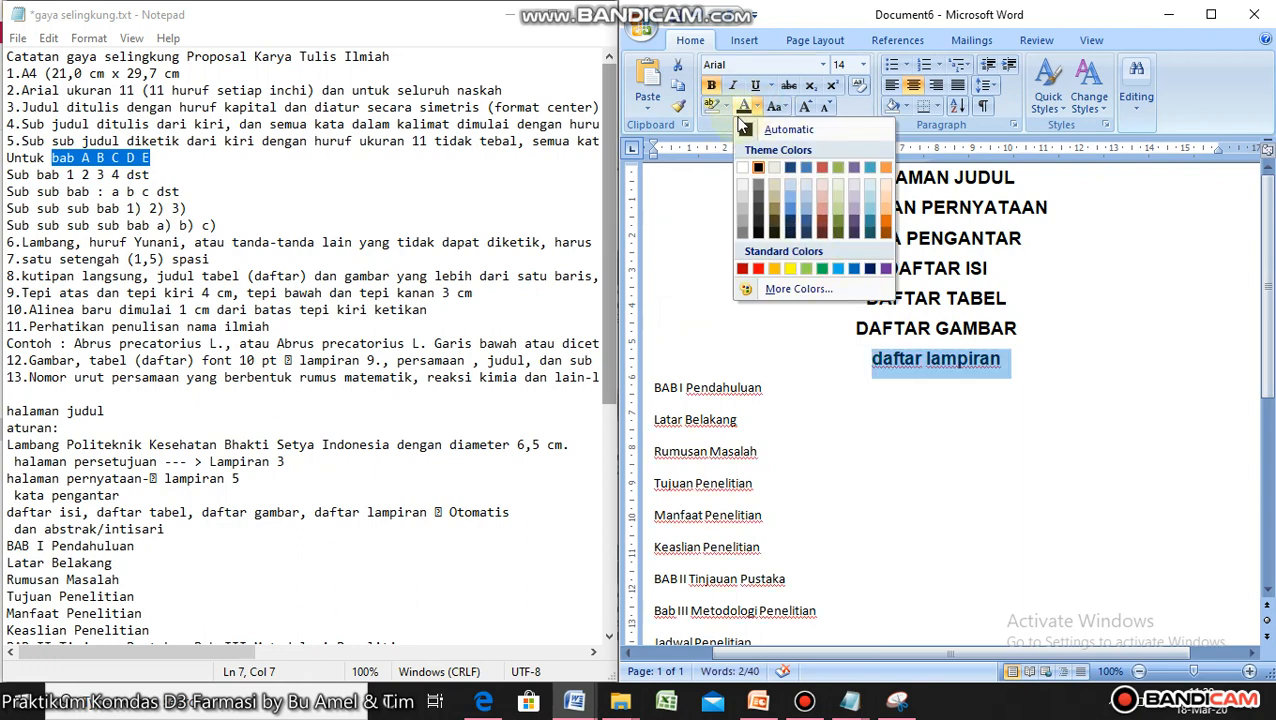
pyautogui.click(774, 107)
pyautogui.click(774, 107)
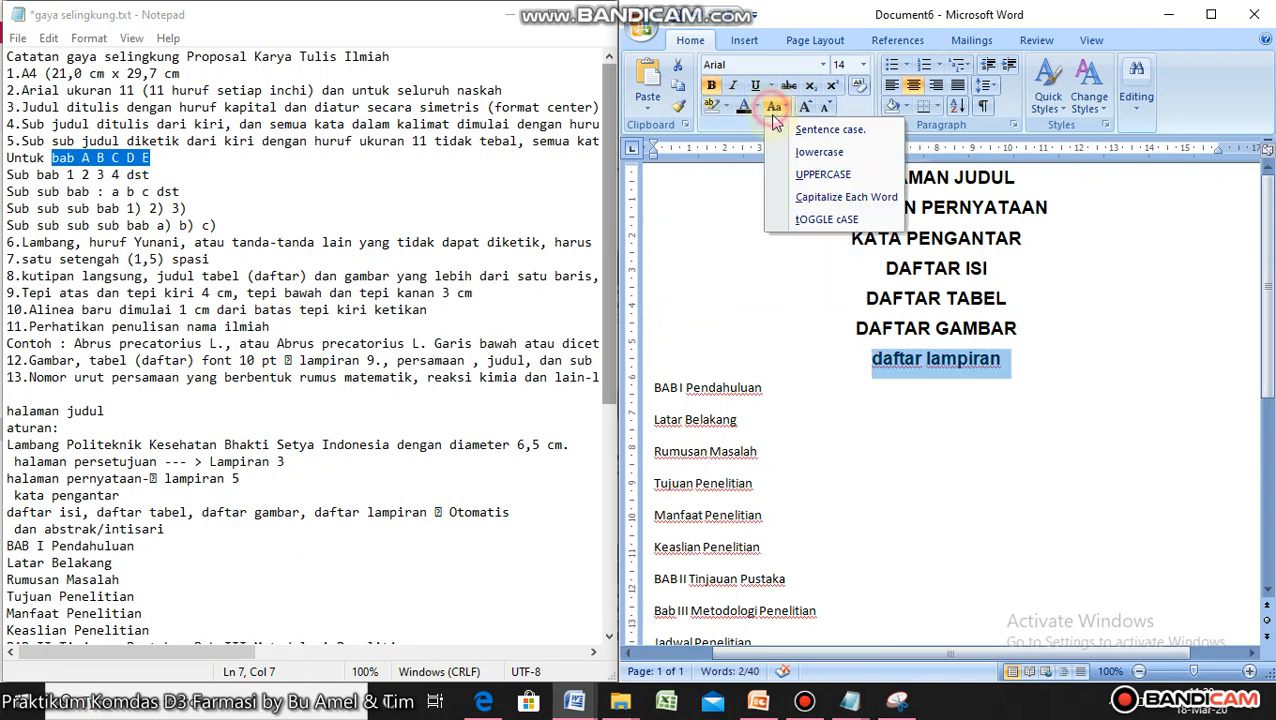
pyautogui.click(815, 174)
pyautogui.click(905, 393)
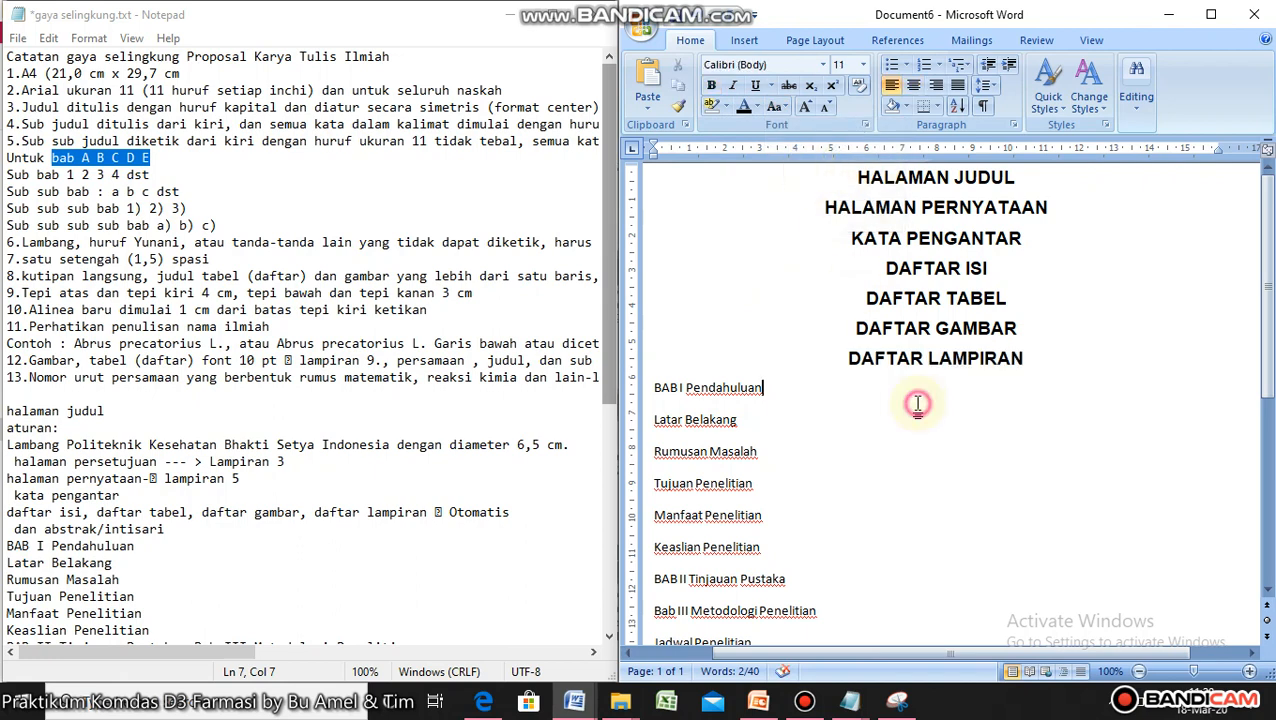
# - Insert a centered page number at the bottom of the page using the Plain Number 2 design
pyautogui.scroll(-1, 908, 397)
pyautogui.scroll(-3, 908, 397)
pyautogui.scroll(4, 910, 398)
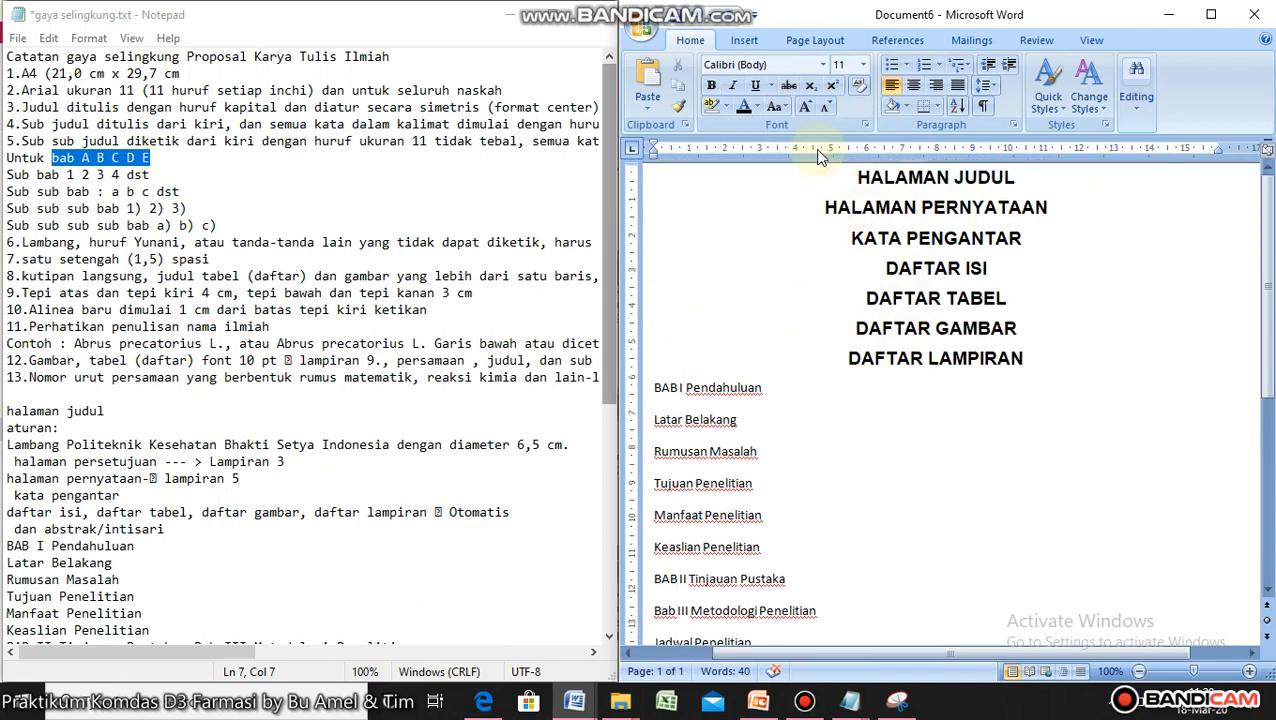
pyautogui.click(862, 178)
pyautogui.scroll(-5, 942, 357)
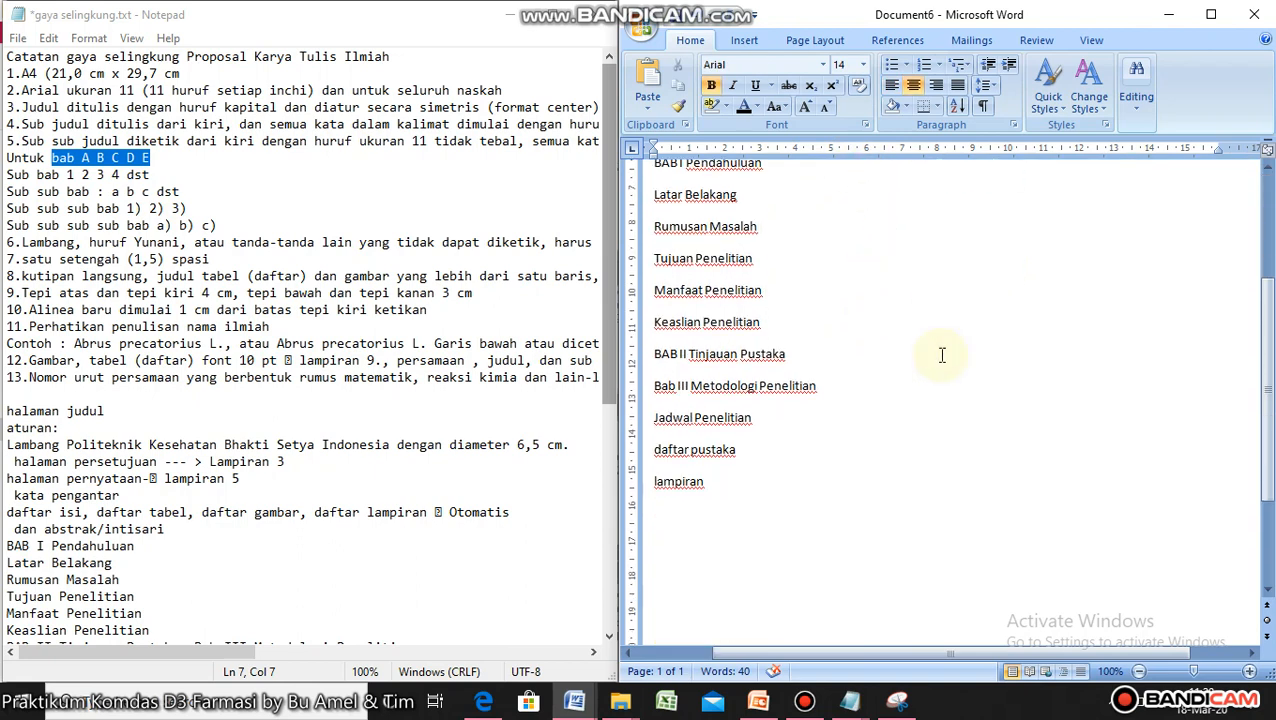
pyautogui.scroll(5, 942, 357)
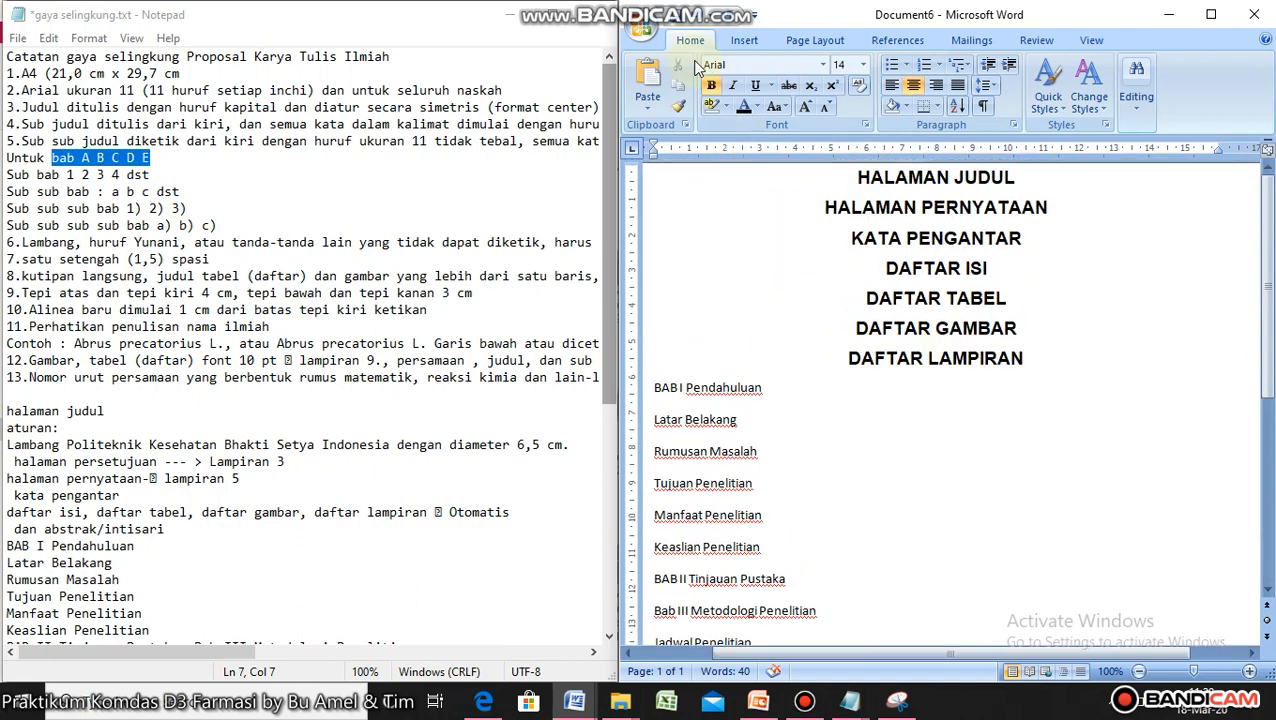
pyautogui.click(744, 40)
pyautogui.click(1012, 106)
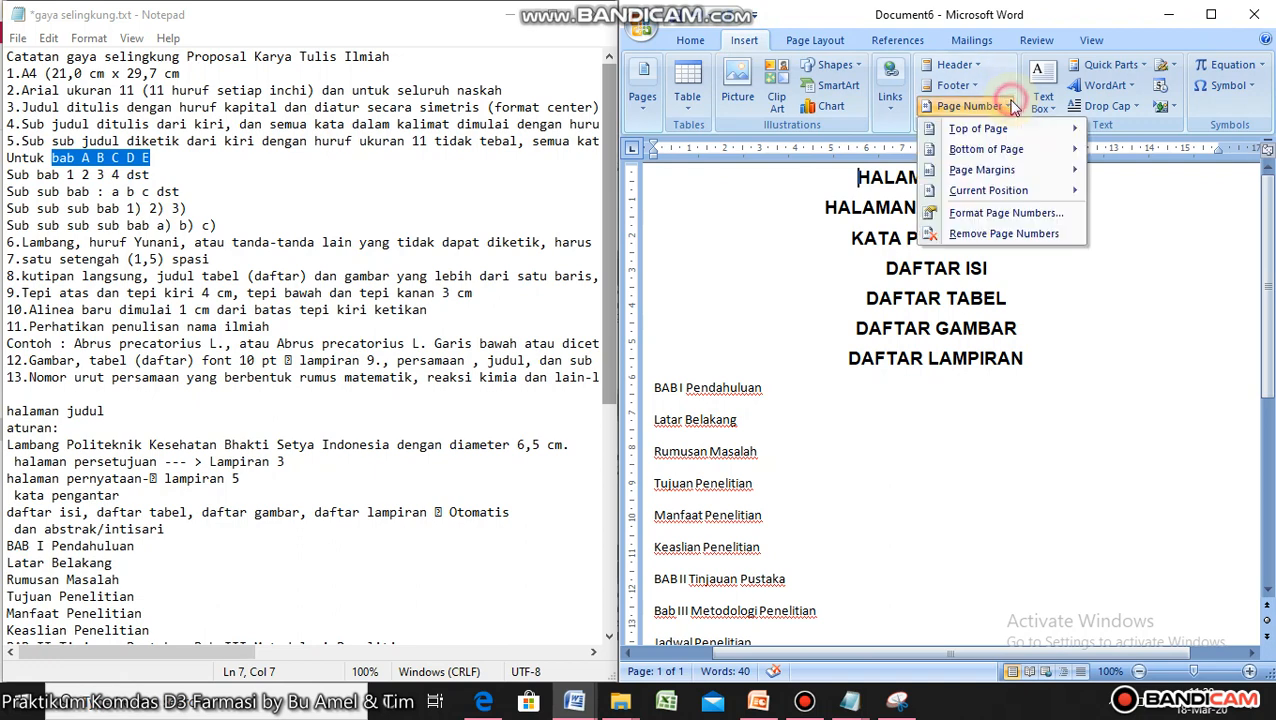
pyautogui.moveTo(1030, 155)
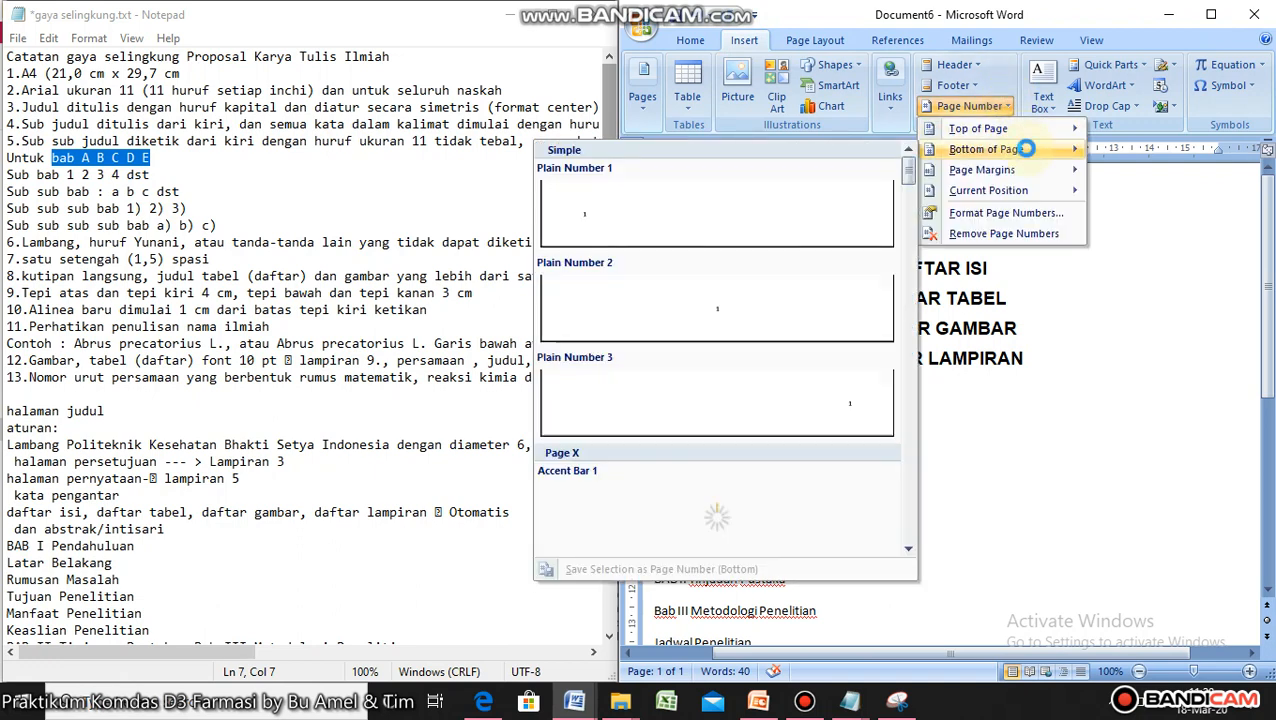
pyautogui.click(715, 323)
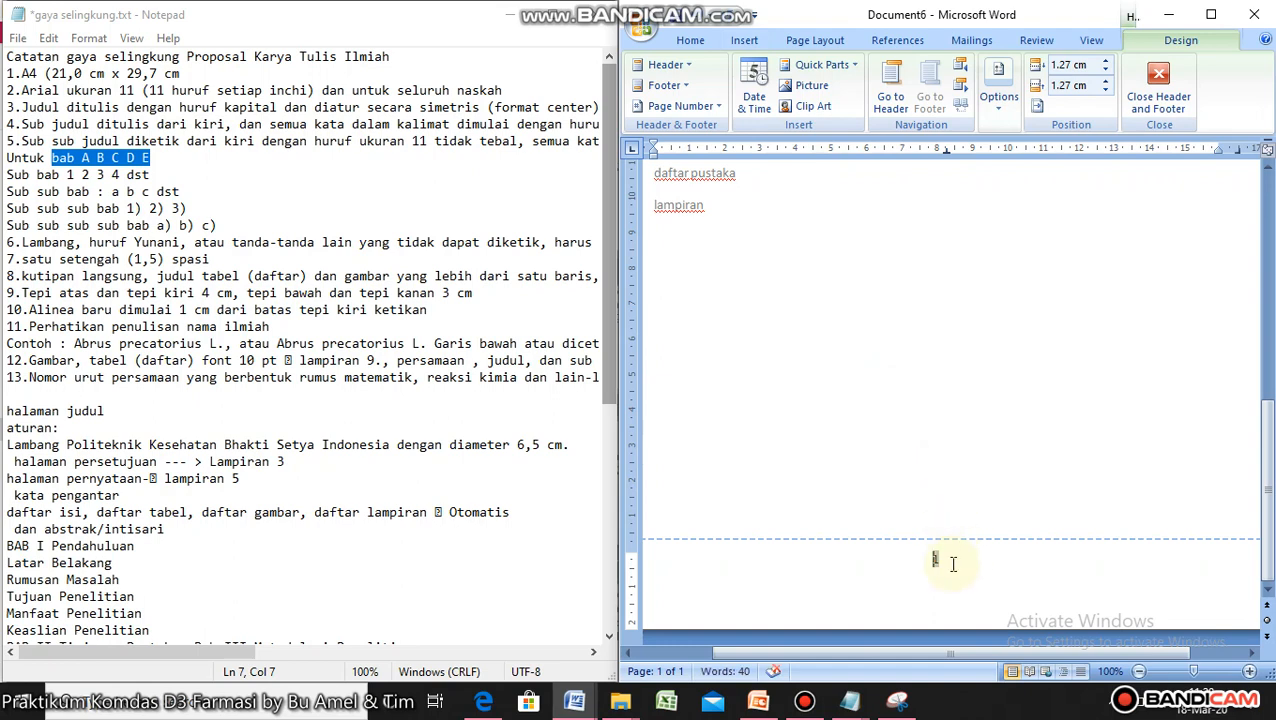
# - Change the footer page number's format to lowercase Roman numerals (i, ii, iii, ...)
pyautogui.doubleClick(938, 562)
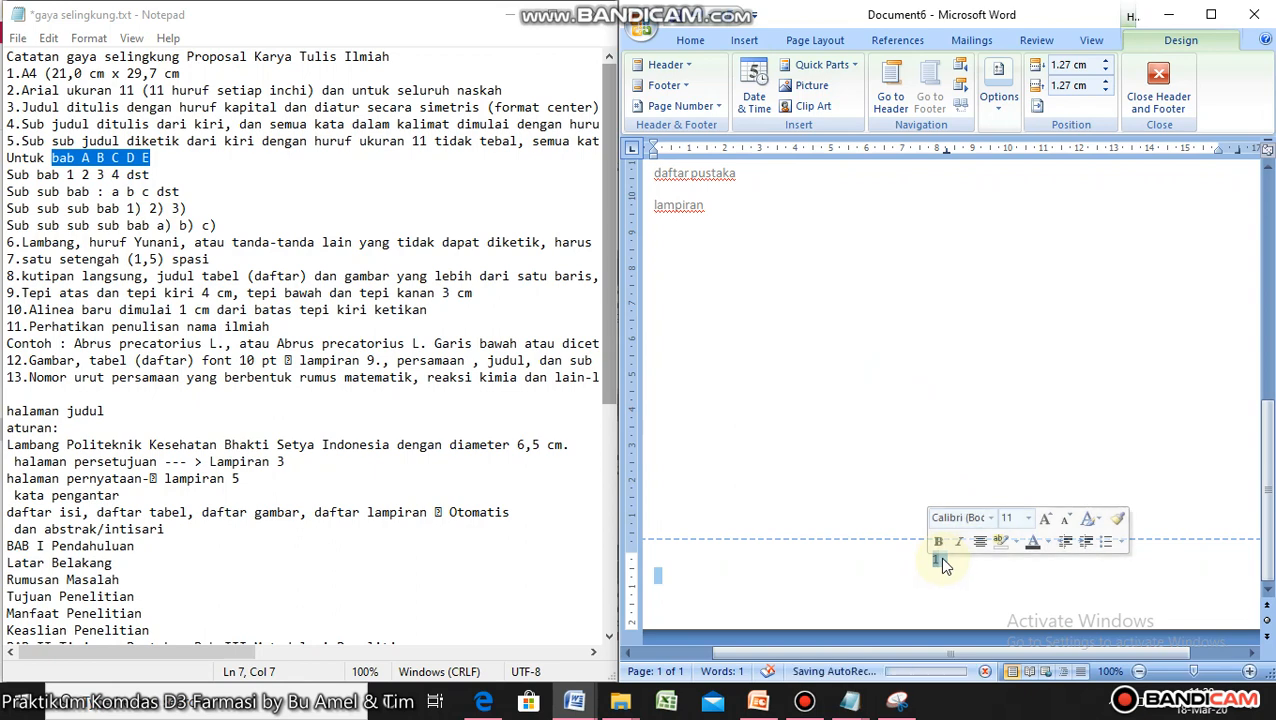
pyautogui.click(720, 106)
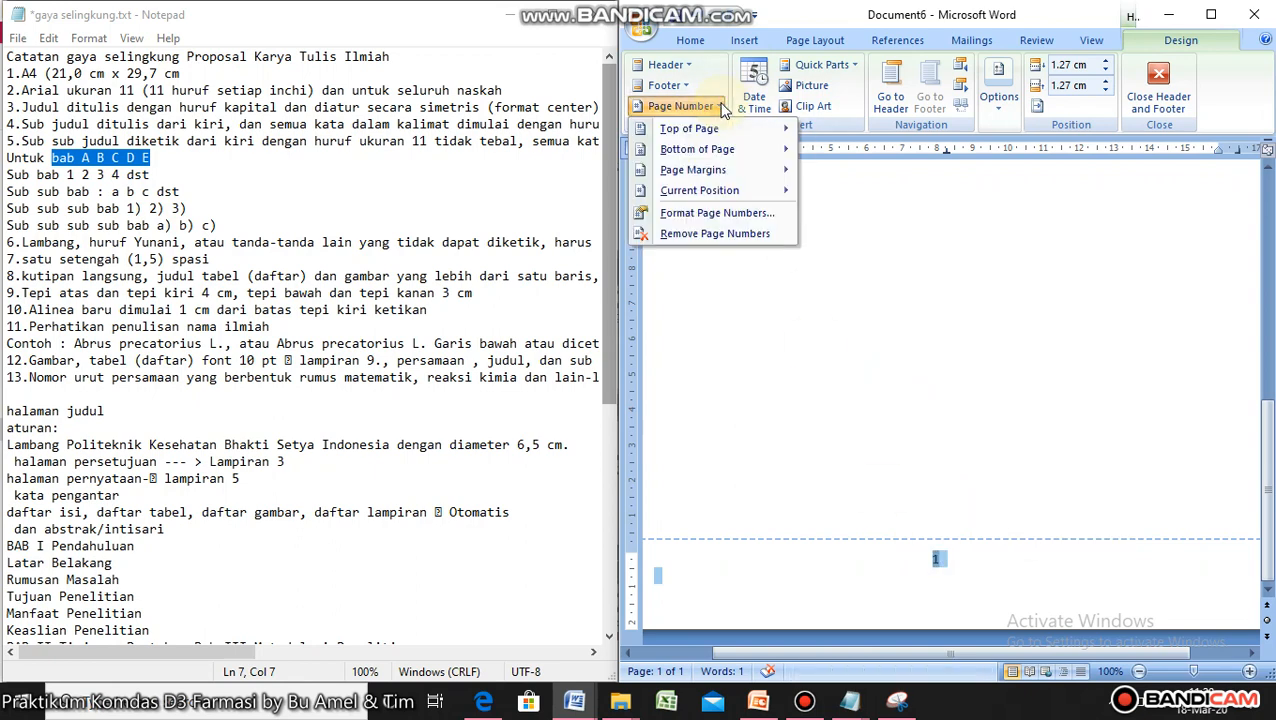
pyautogui.click(733, 214)
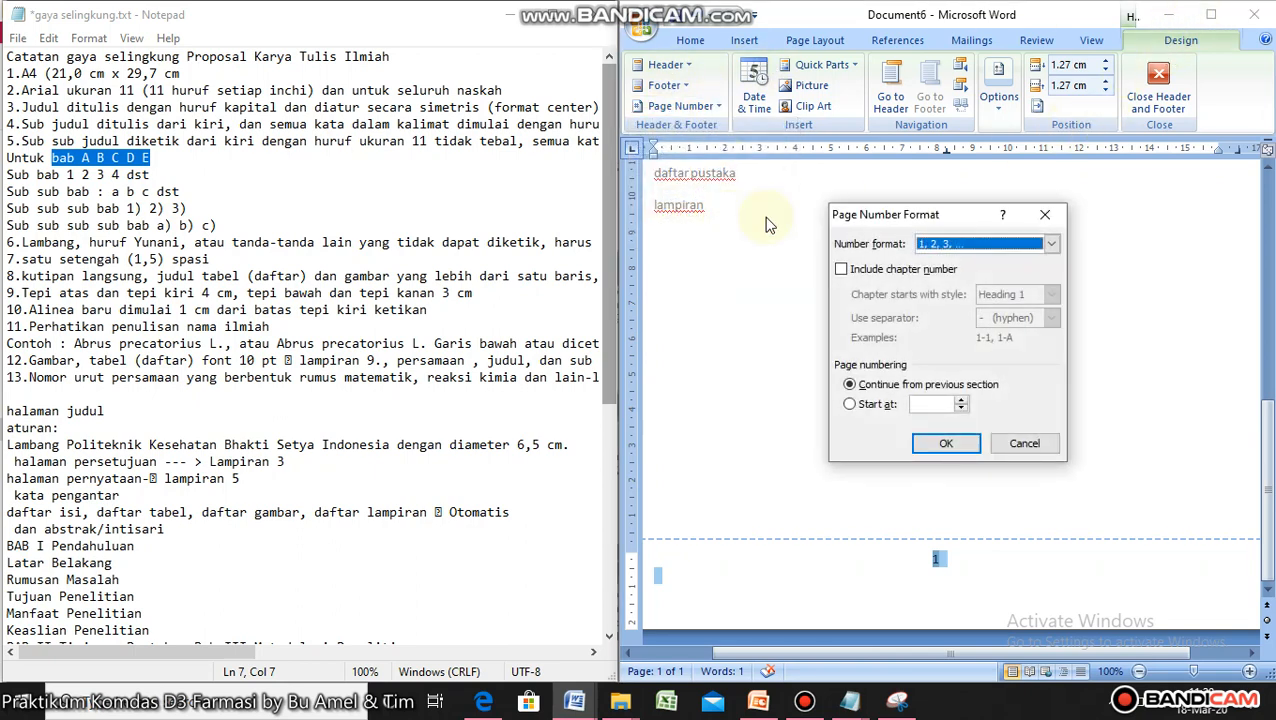
pyautogui.click(987, 251)
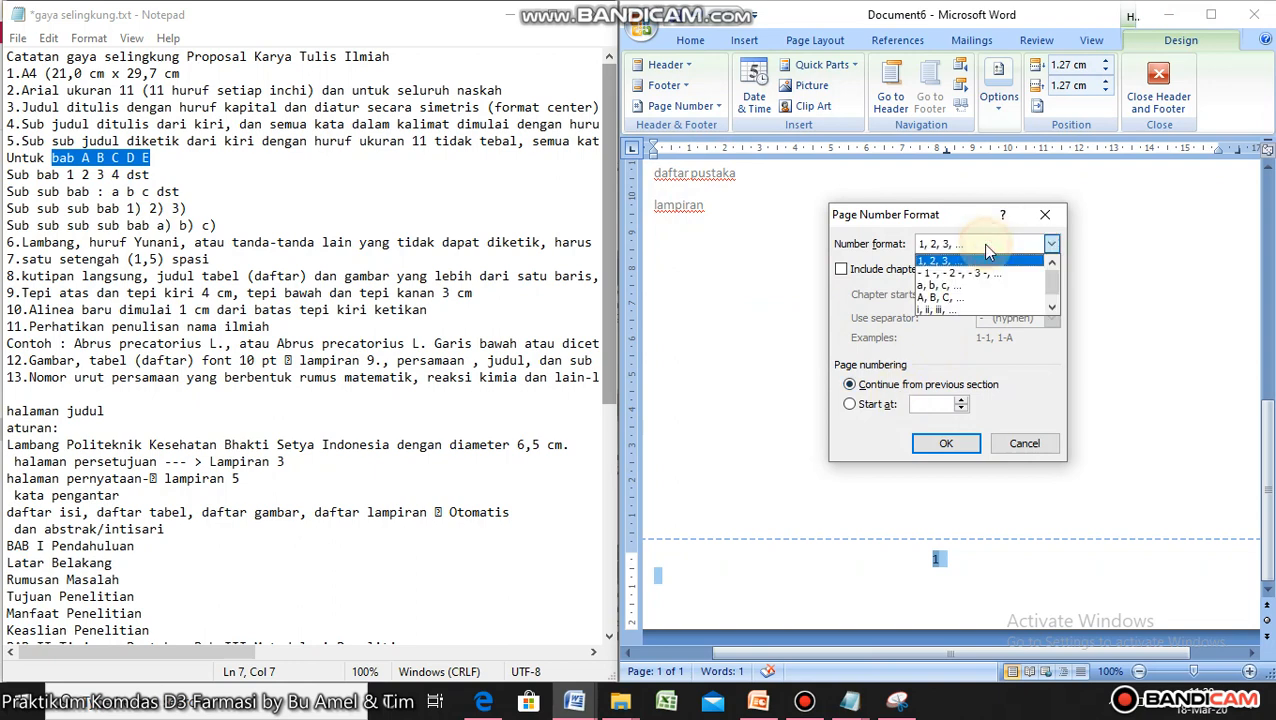
pyautogui.click(948, 310)
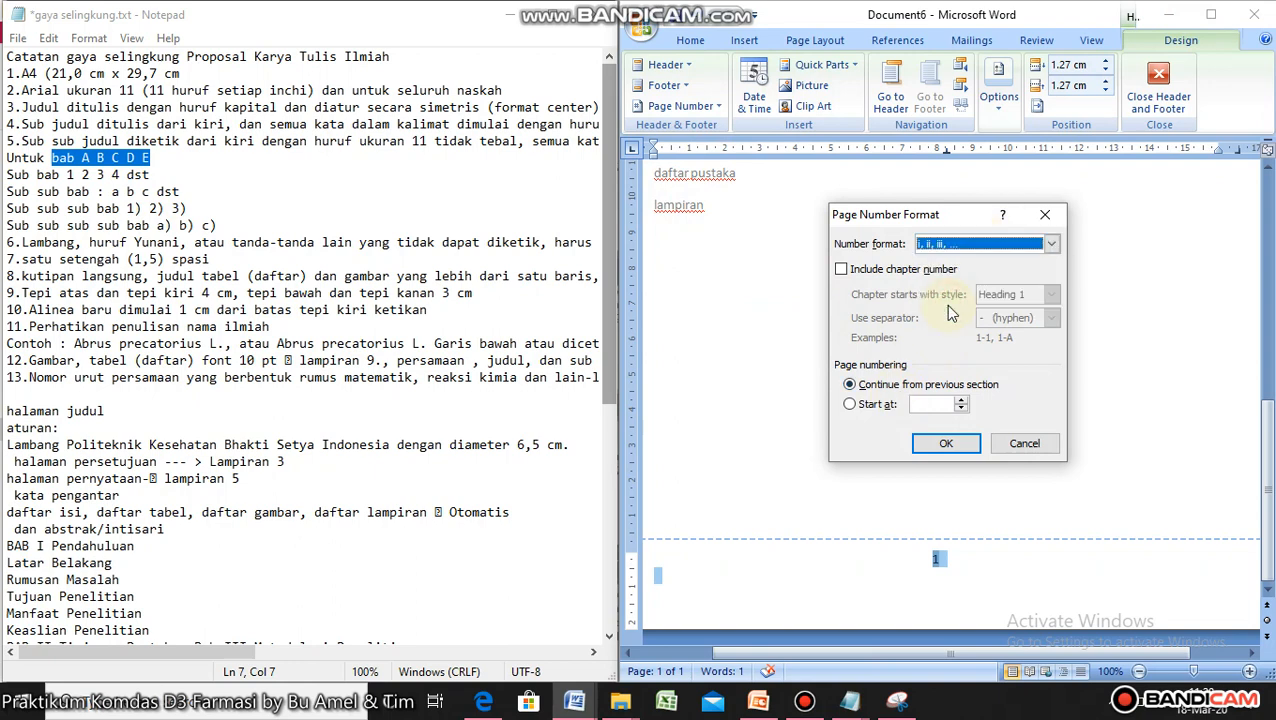
pyautogui.click(940, 444)
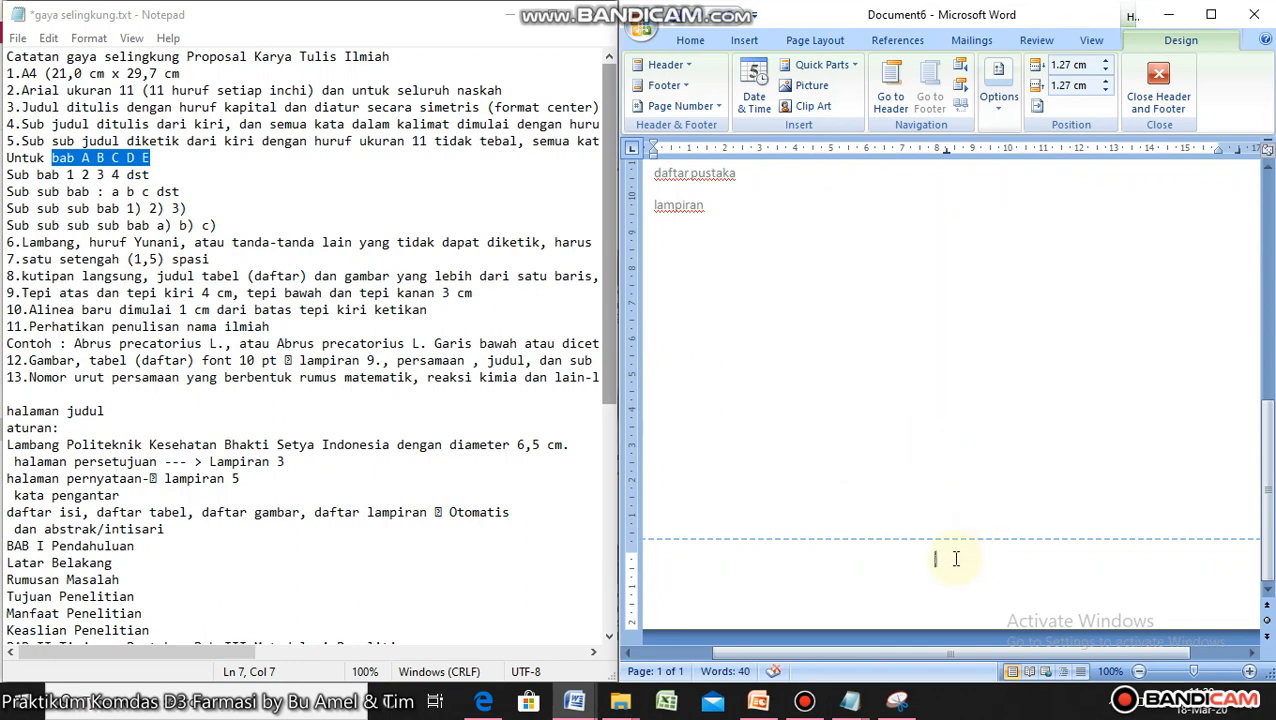
# - Set the footer page number's font to Arial and return to the document body
pyautogui.click(690, 40)
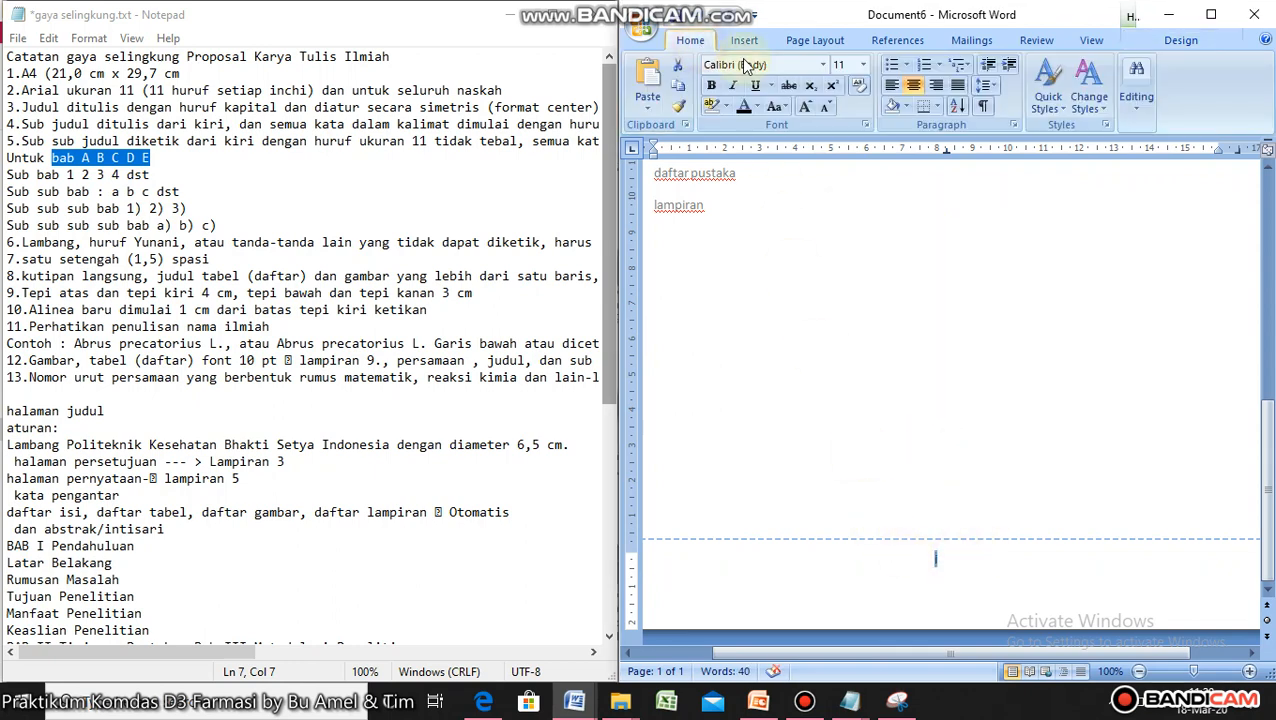
pyautogui.click(820, 65)
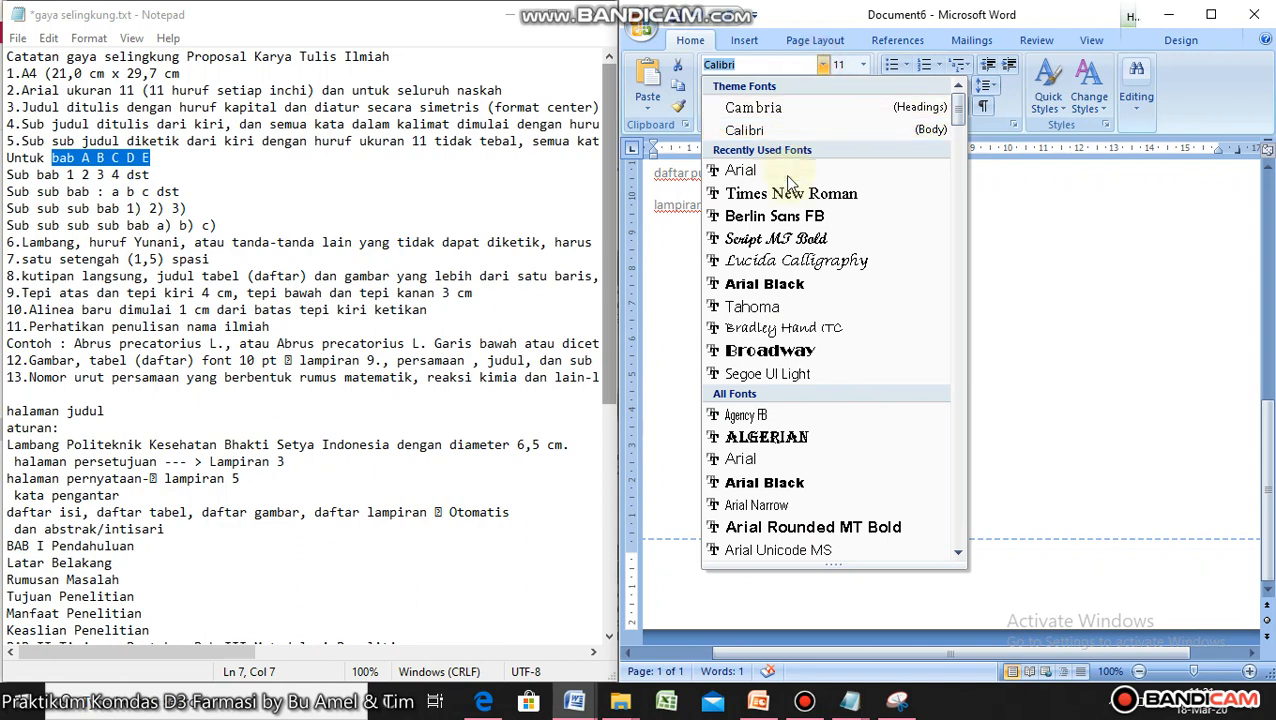
pyautogui.click(820, 172)
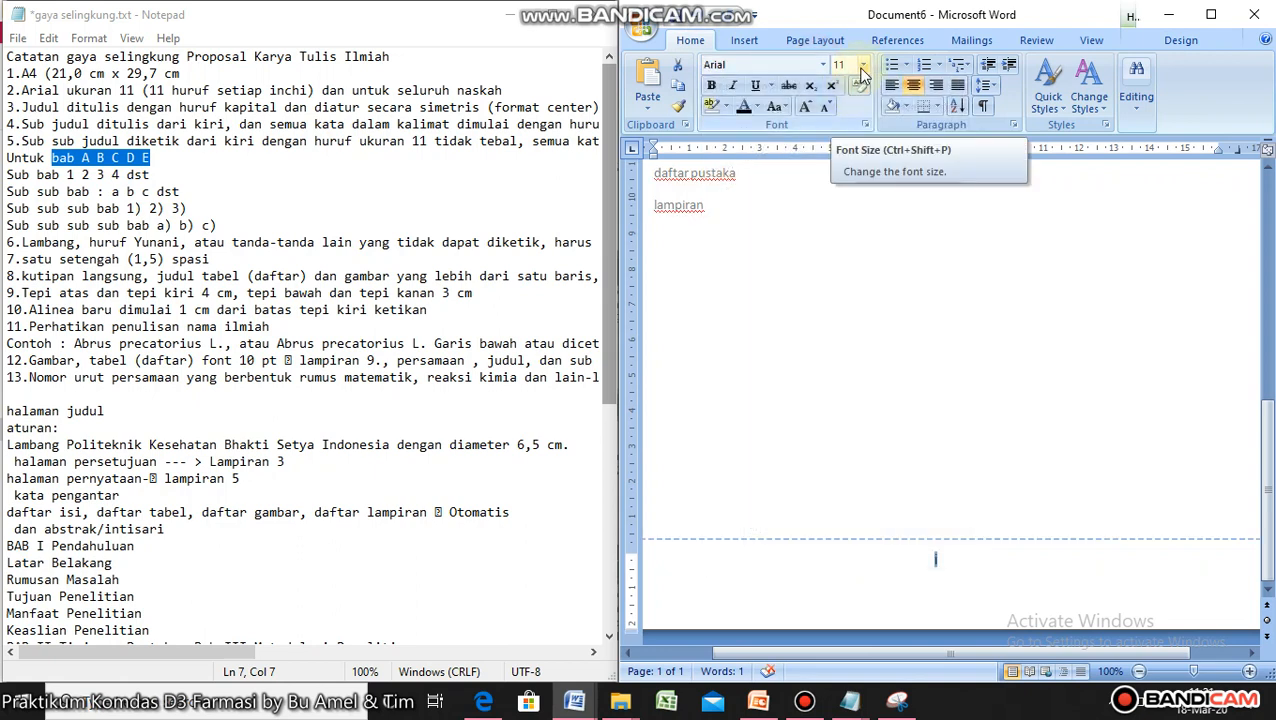
pyautogui.click(937, 562)
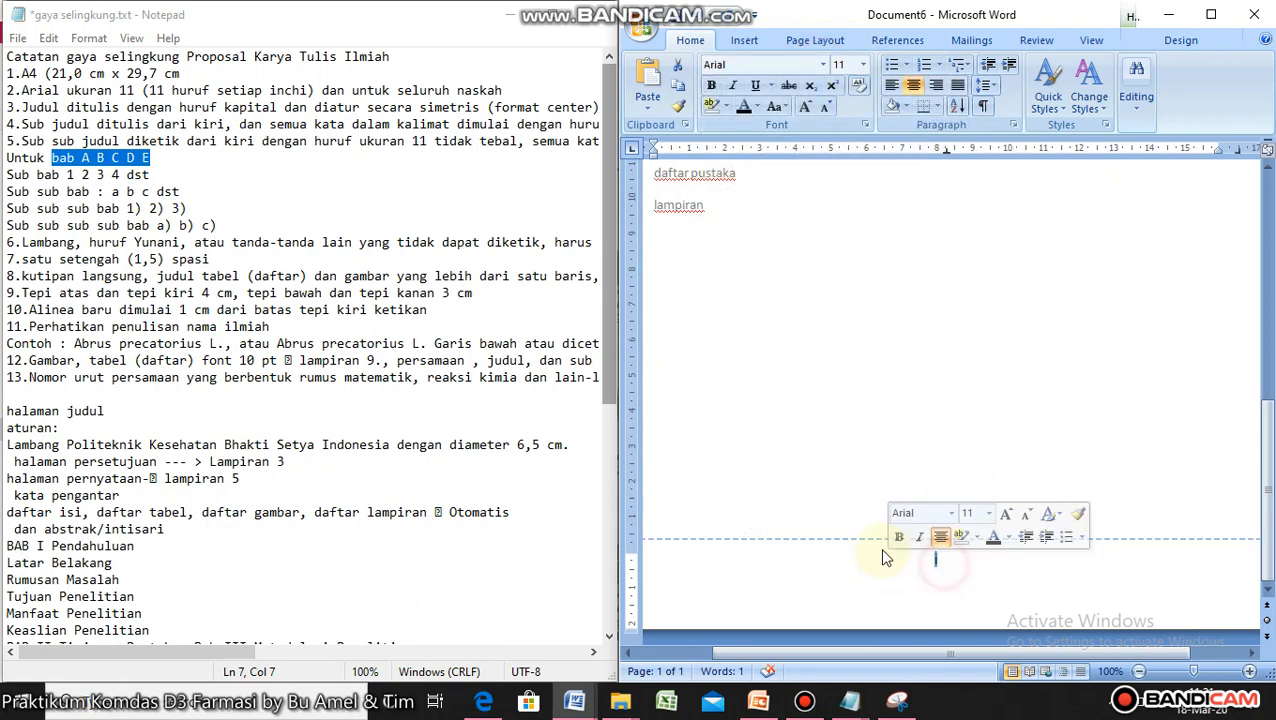
pyautogui.doubleClick(908, 290)
# - Insert page breaks before the HALAMAN PERNYATAAN and KATA PENGANTAR headings so each starts on a new page
pyautogui.scroll(-10, 908, 290)
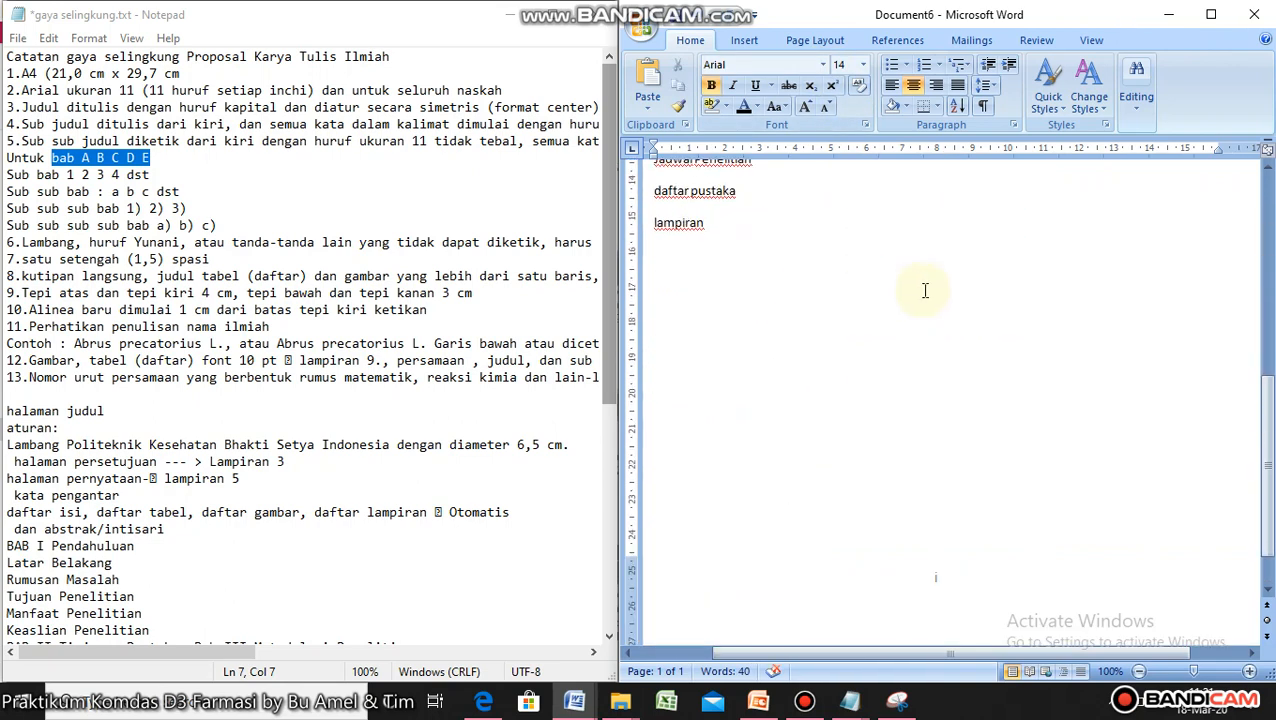
pyautogui.scroll(10, 943, 293)
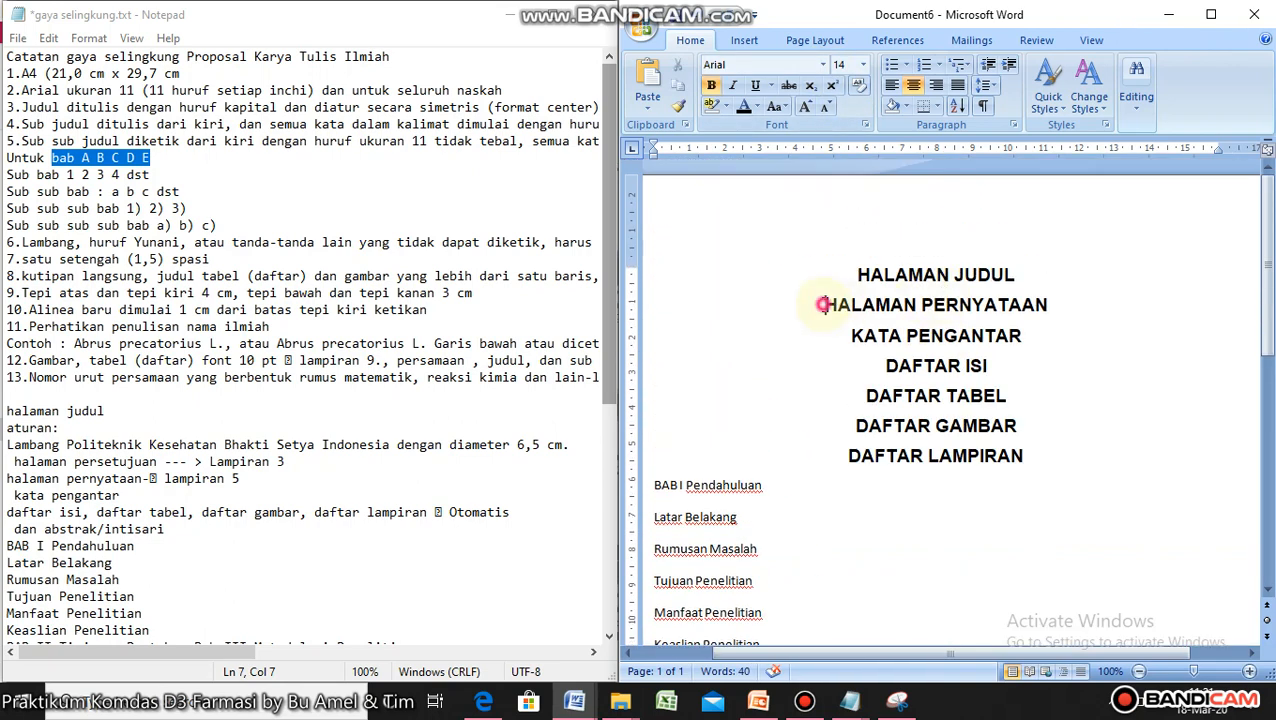
pyautogui.scroll(-15, 946, 350)
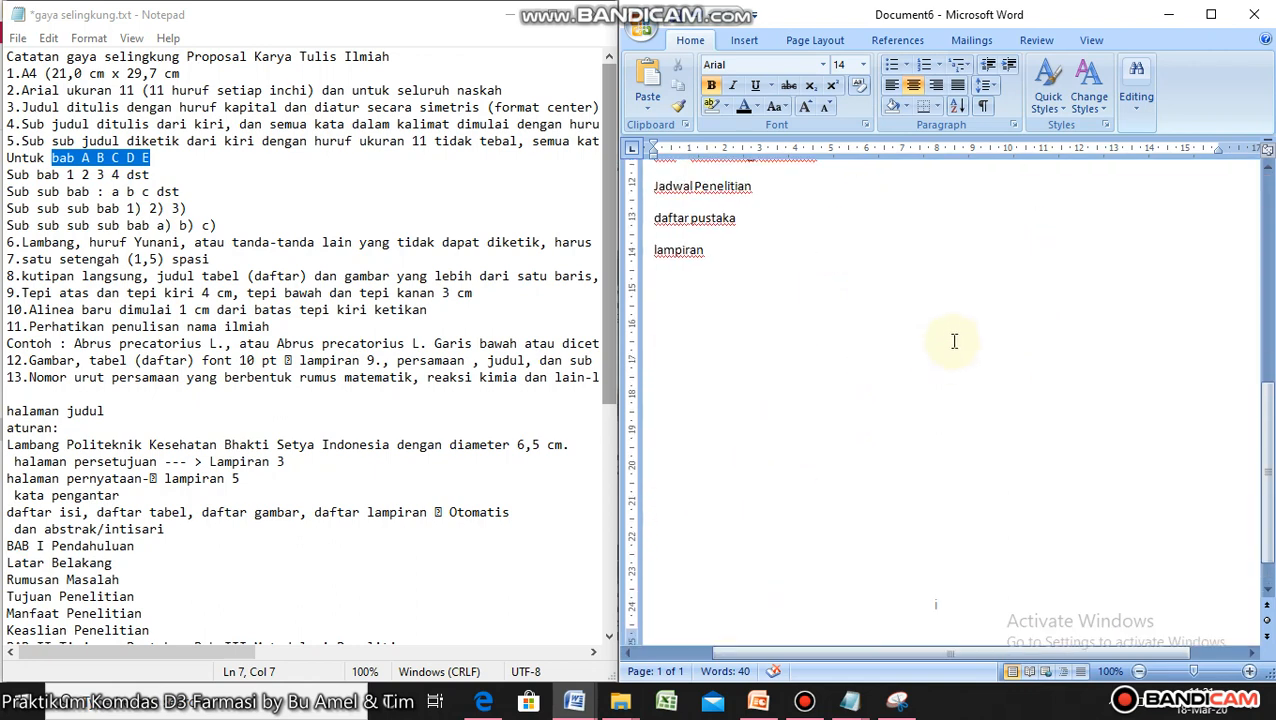
pyautogui.scroll(15, 954, 341)
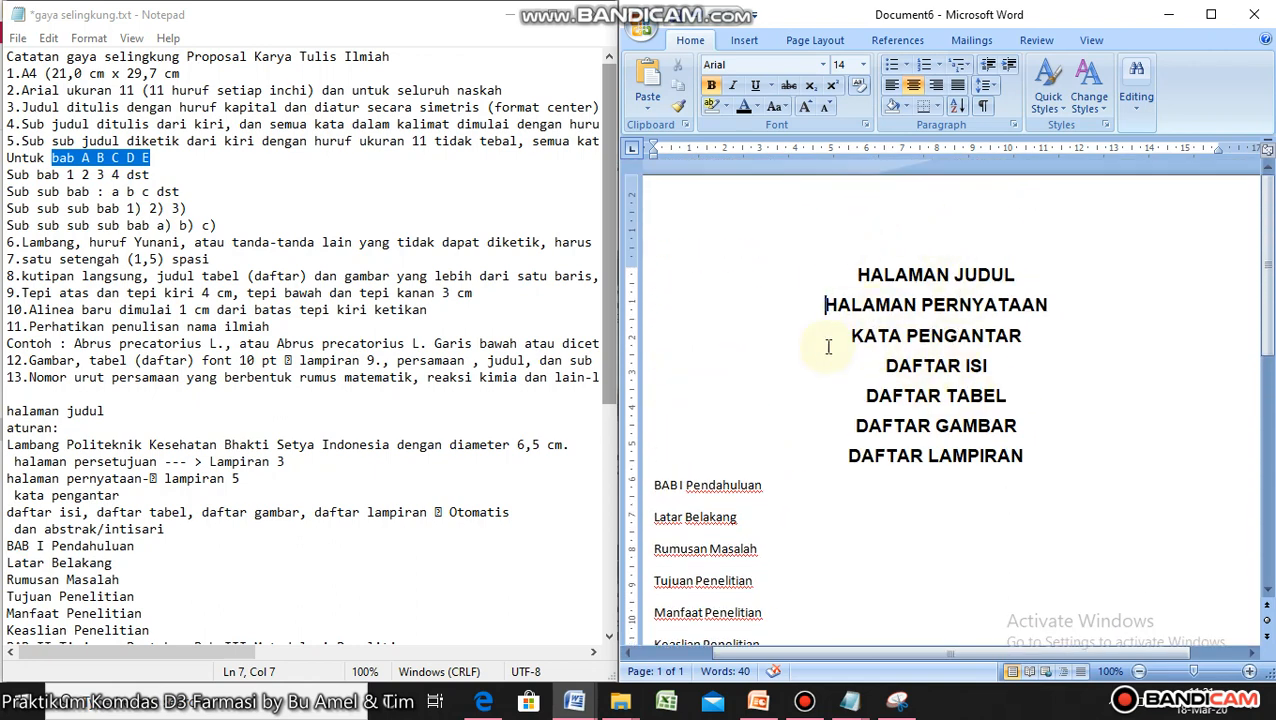
pyautogui.click(822, 40)
pyautogui.click(857, 66)
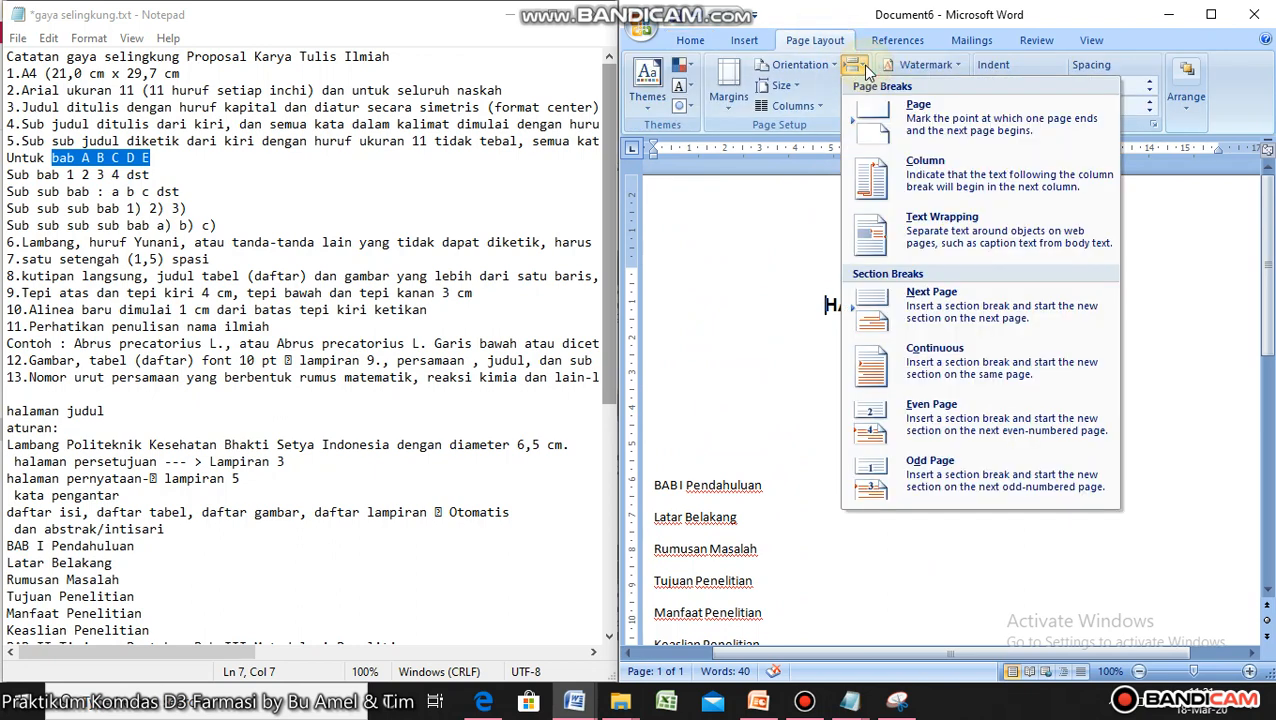
pyautogui.click(889, 135)
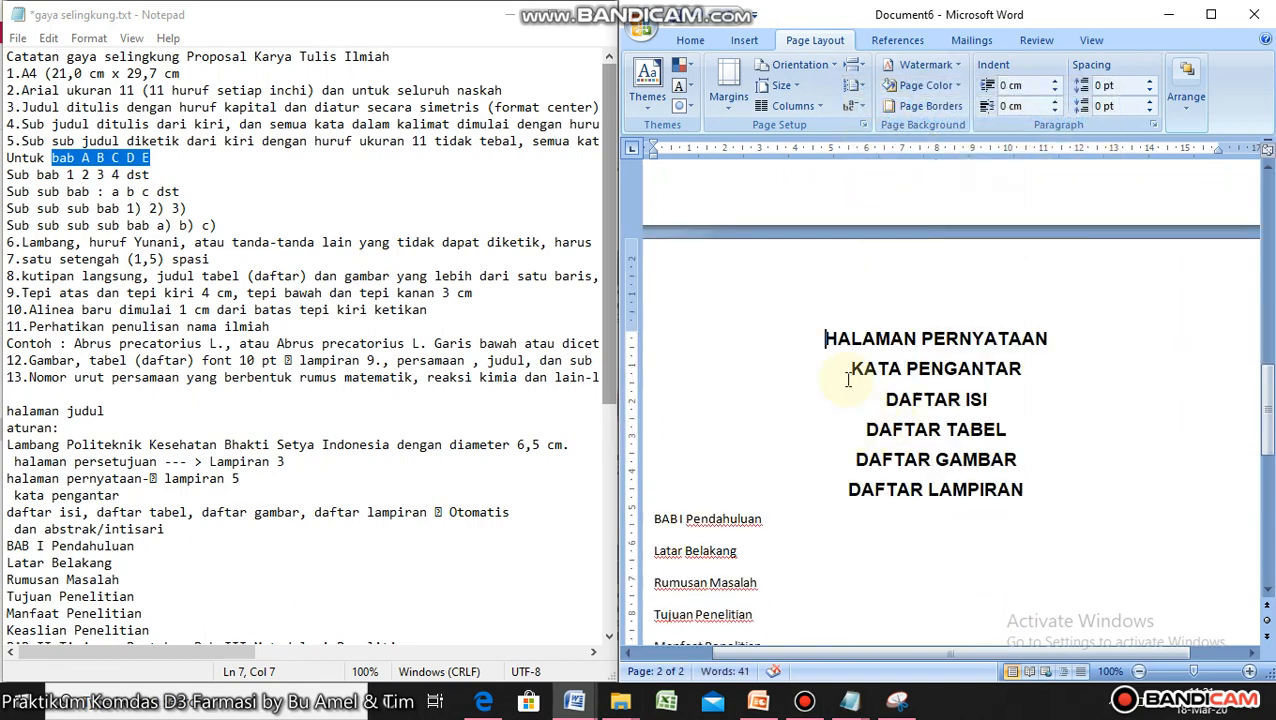
pyautogui.click(855, 66)
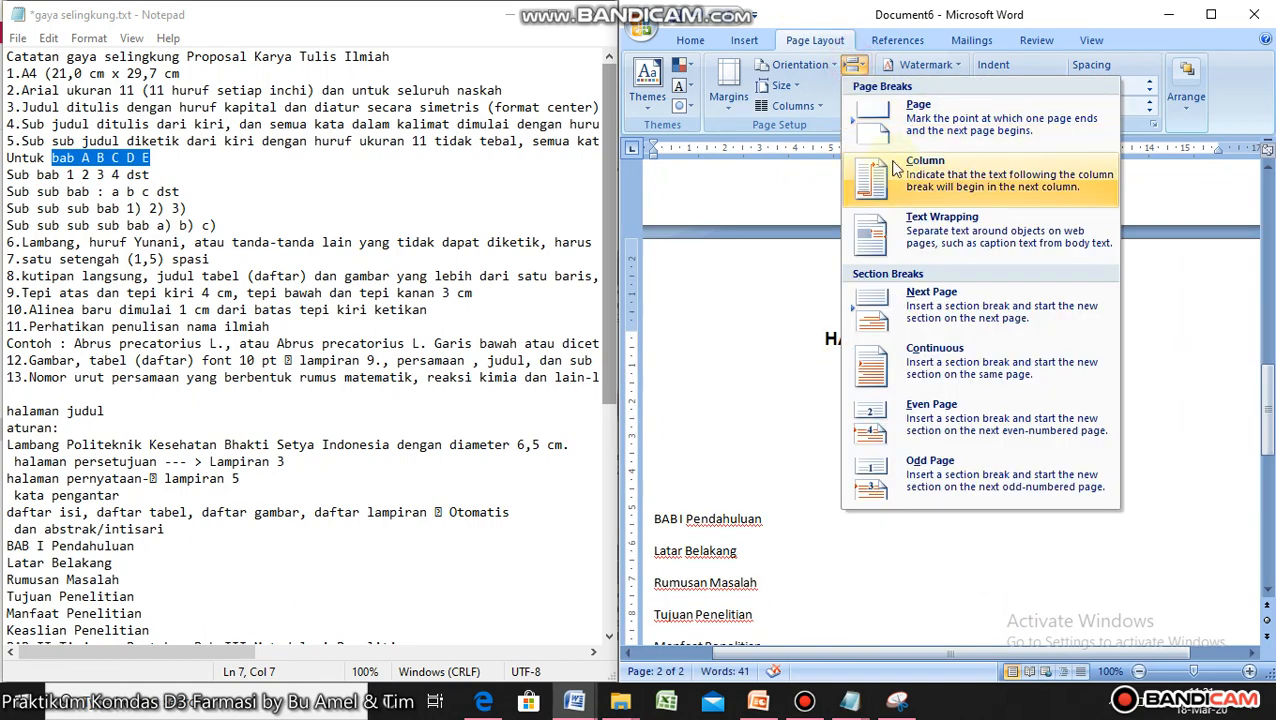
pyautogui.click(878, 133)
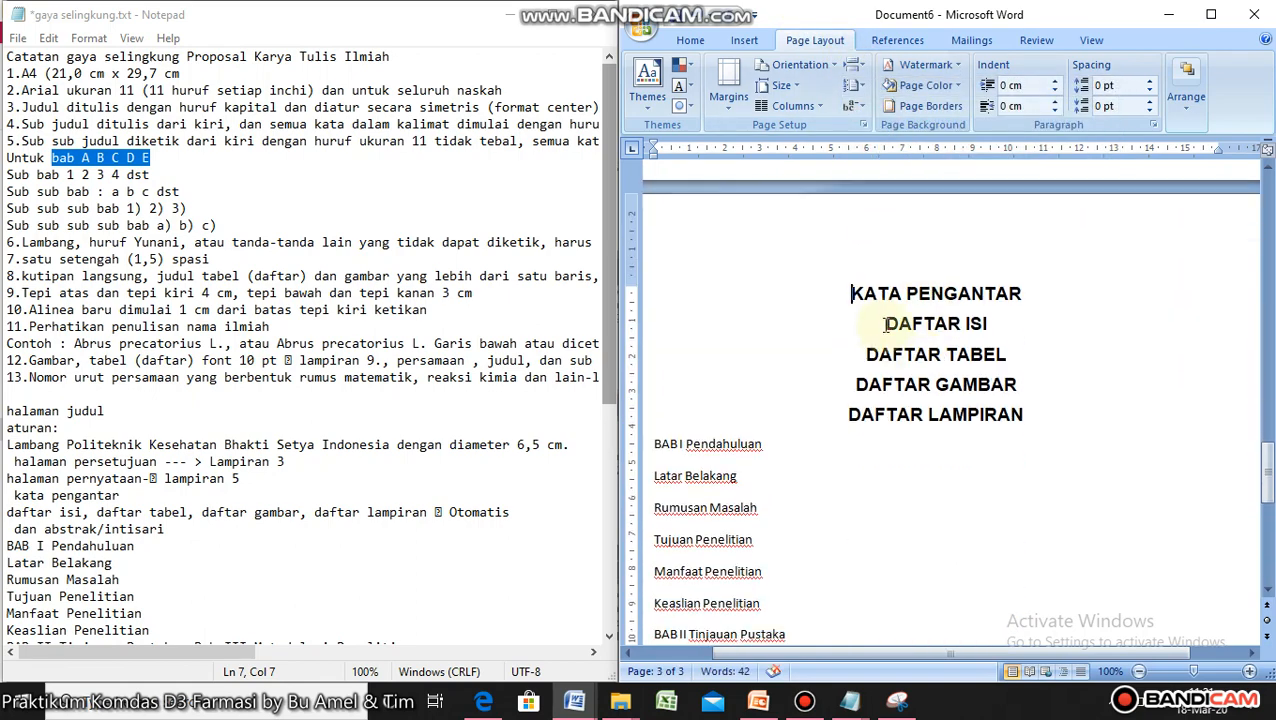
# - Insert page breaks before the DAFTAR ISI and DAFTAR TABEL headings so each starts on a new page
pyautogui.click(852, 66)
pyautogui.click(878, 133)
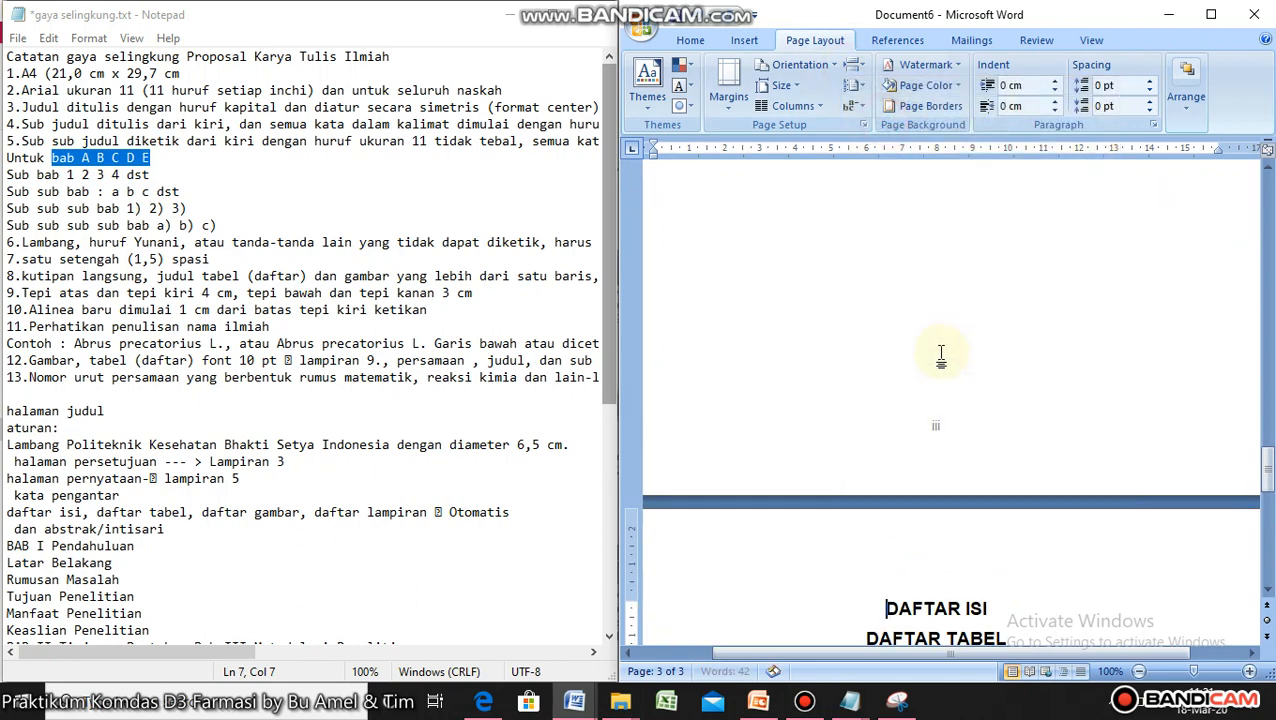
pyautogui.hotkey('ctrl', 'Return')
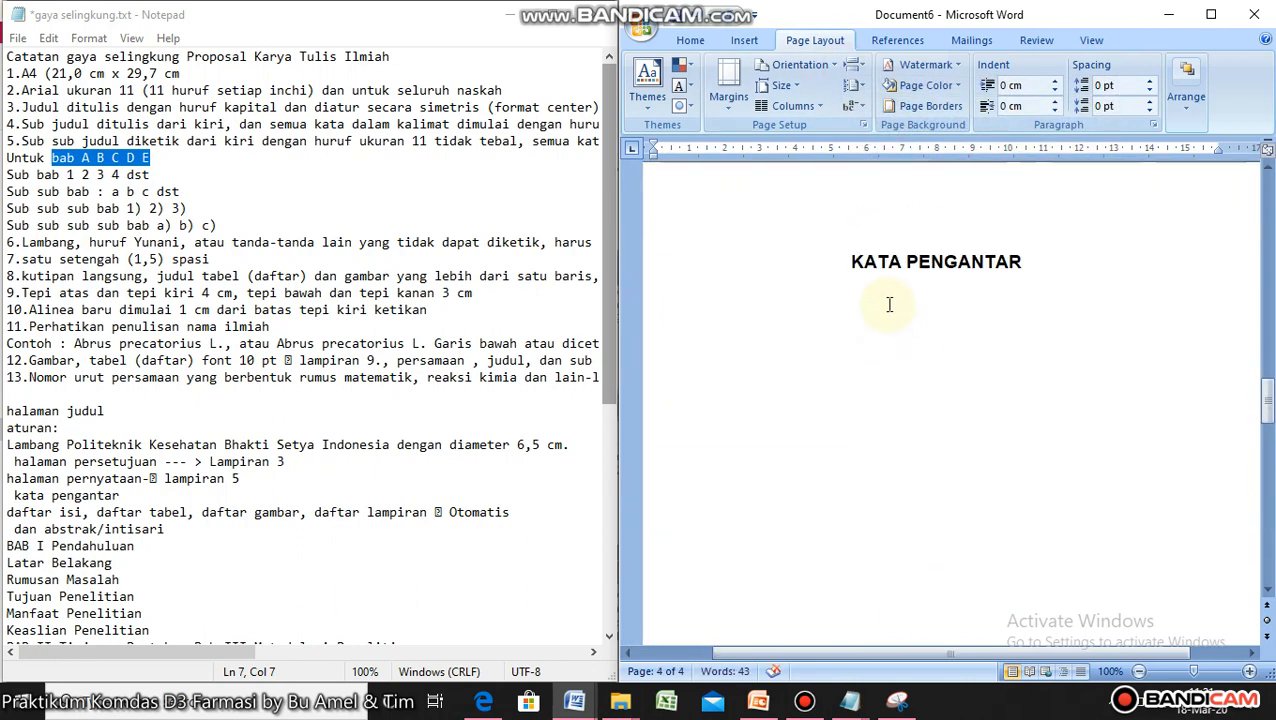
pyautogui.scroll(-5, 888, 304)
pyautogui.click(867, 322)
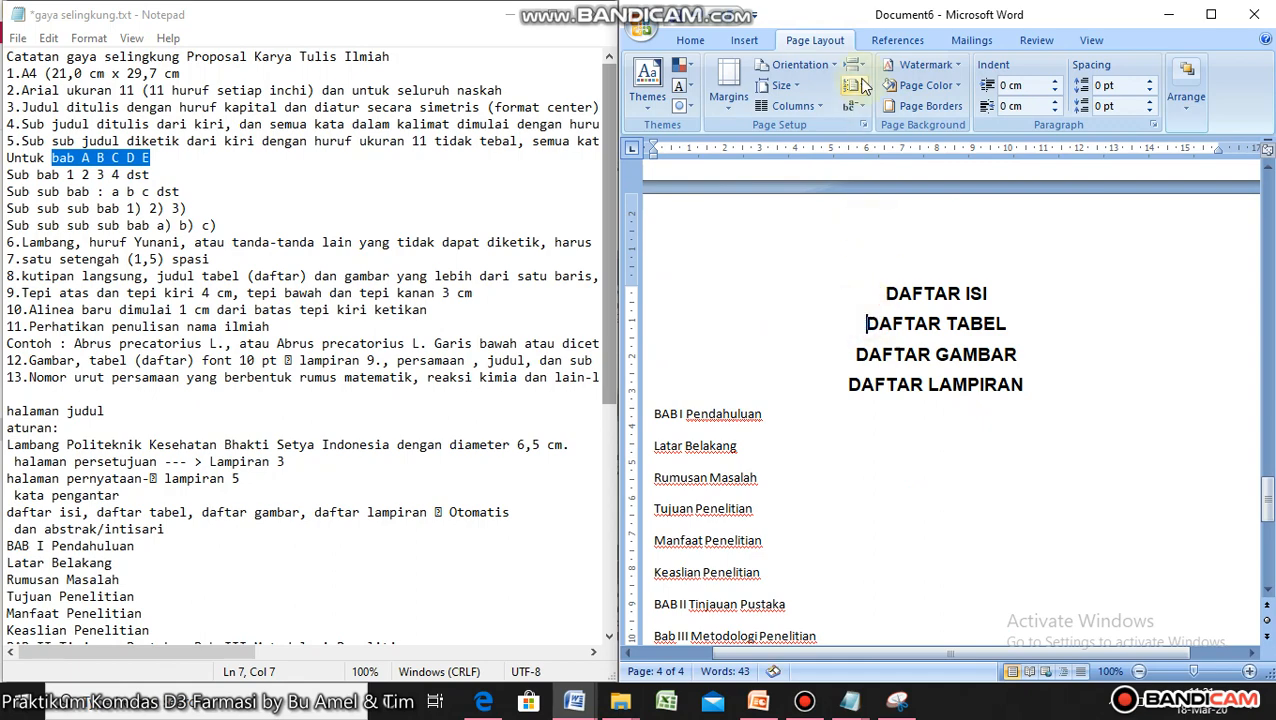
pyautogui.click(852, 66)
pyautogui.click(895, 108)
# - Insert page breaks before the DAFTAR GAMBAR and DAFTAR LAMPIRAN headings so each starts on a new page
pyautogui.scroll(-7, 945, 308)
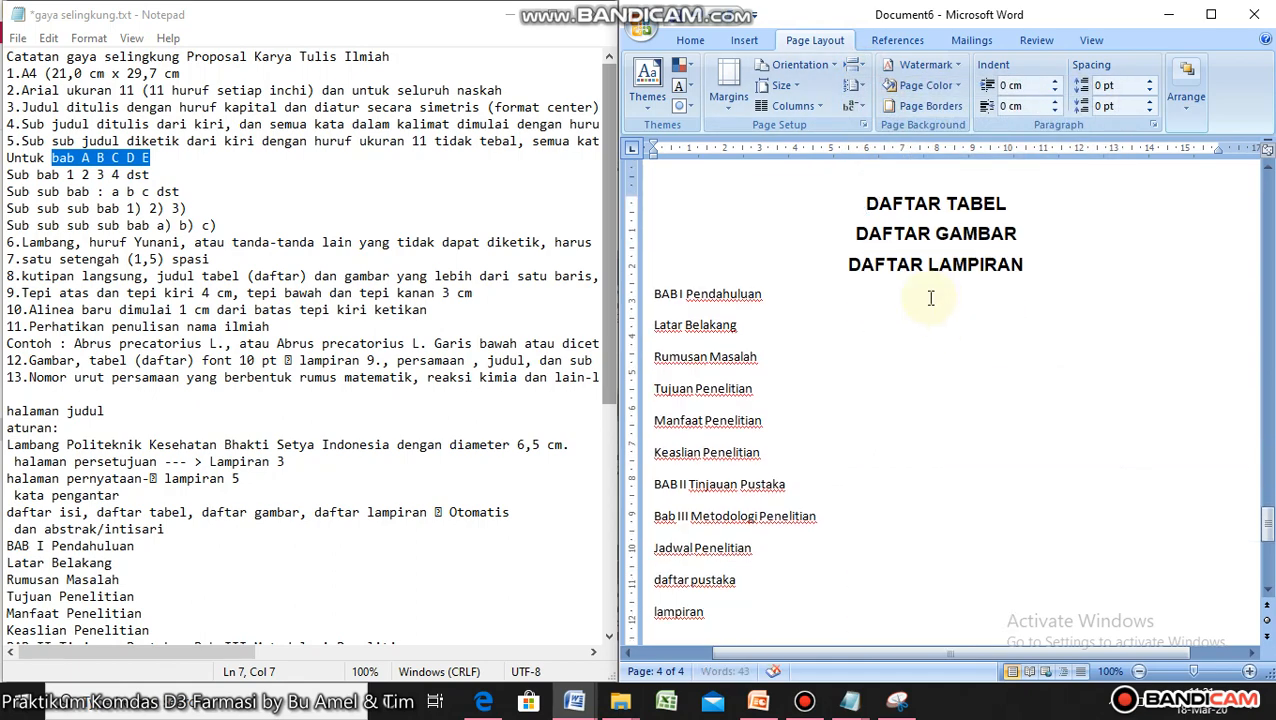
pyautogui.click(860, 240)
pyautogui.click(852, 66)
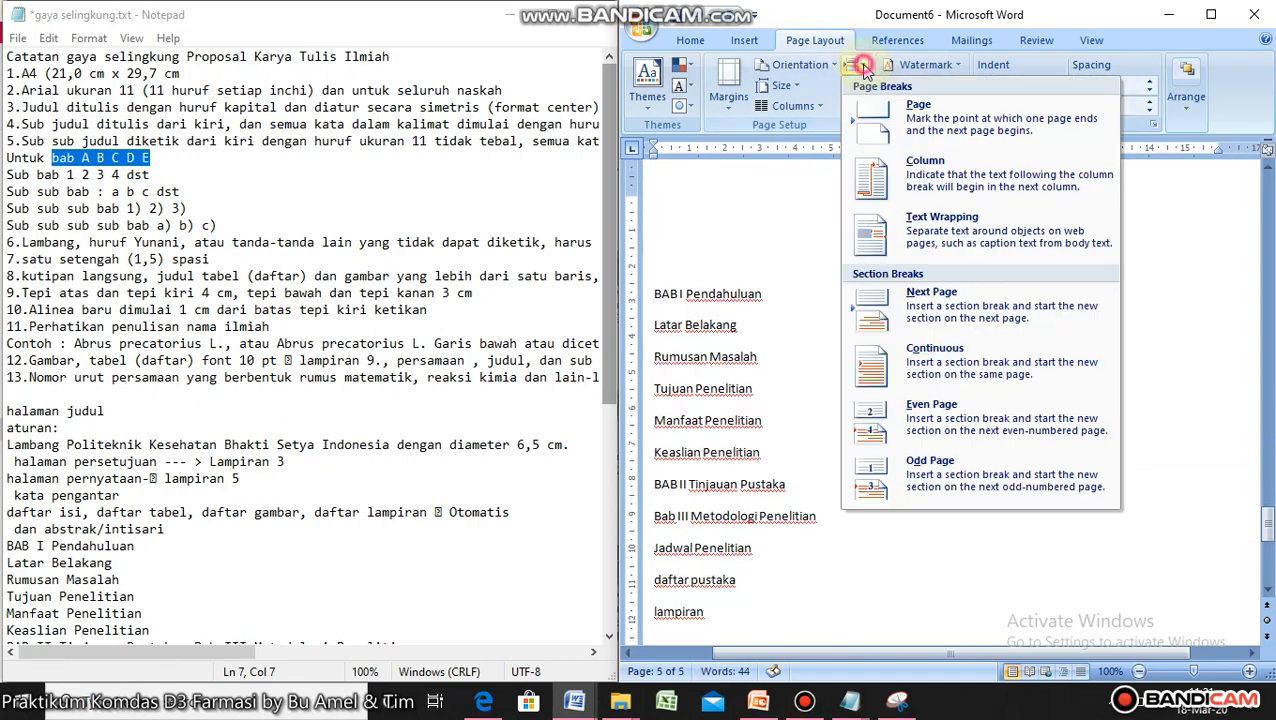
pyautogui.click(893, 140)
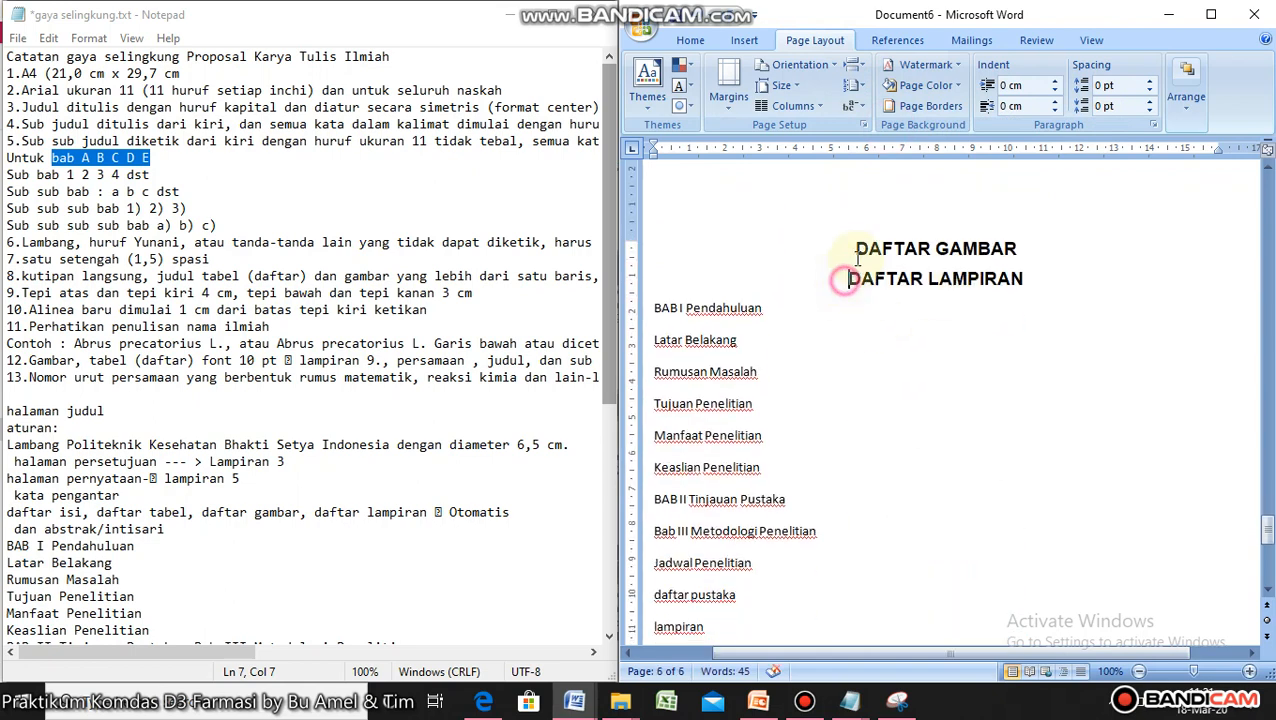
pyautogui.click(852, 66)
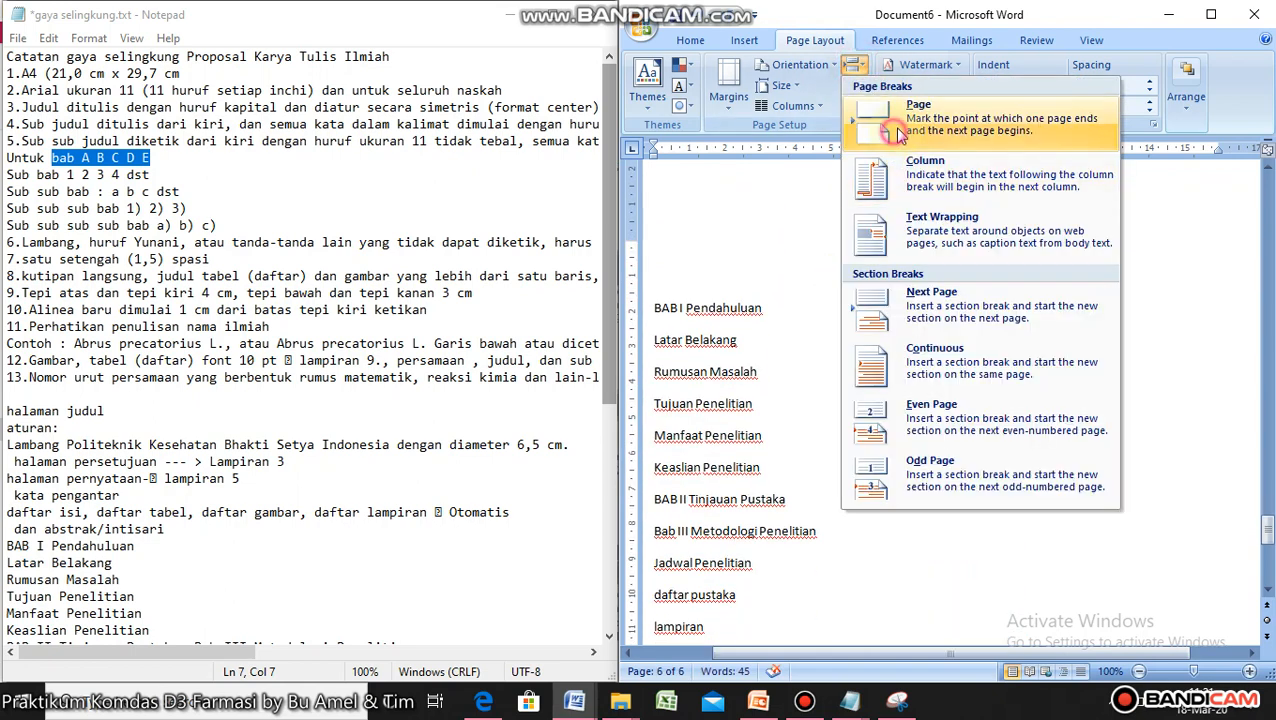
pyautogui.click(897, 133)
# - Check the footer page numbers and their font on the pages around the DAFTAR LAMPIRAN heading
pyautogui.scroll(-10, 966, 343)
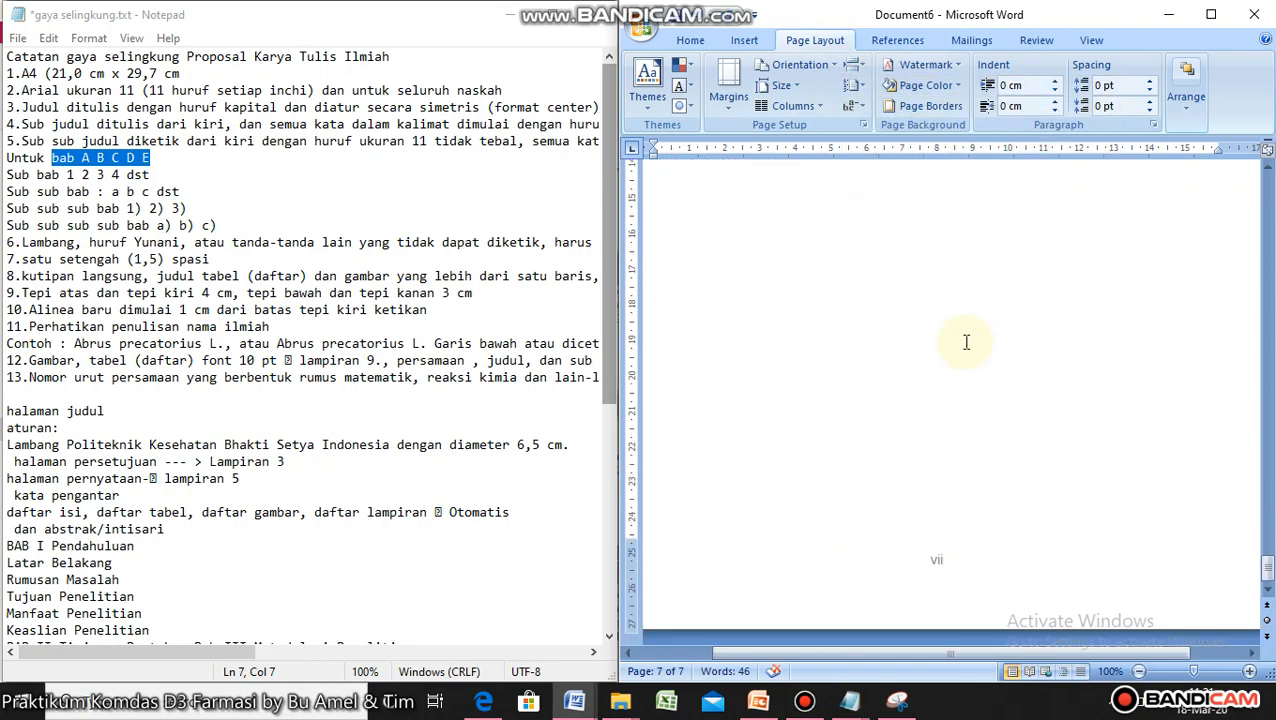
pyautogui.scroll(10, 966, 343)
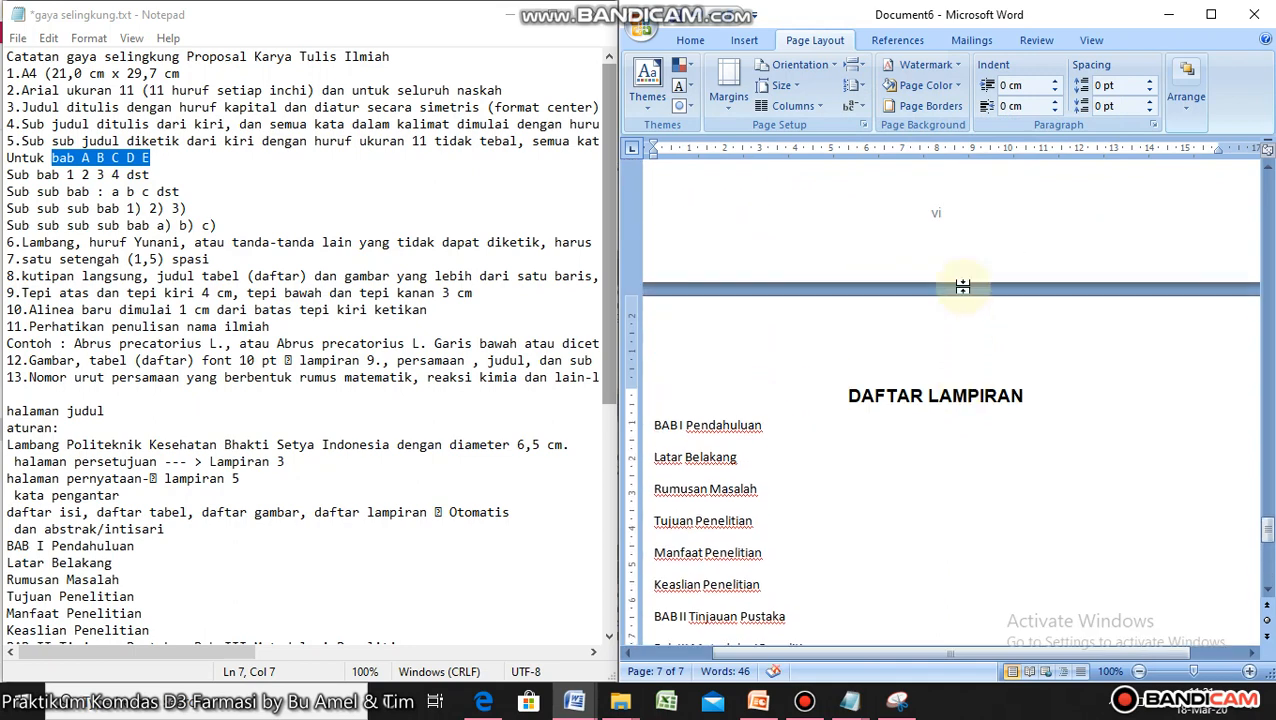
pyautogui.doubleClick(943, 215)
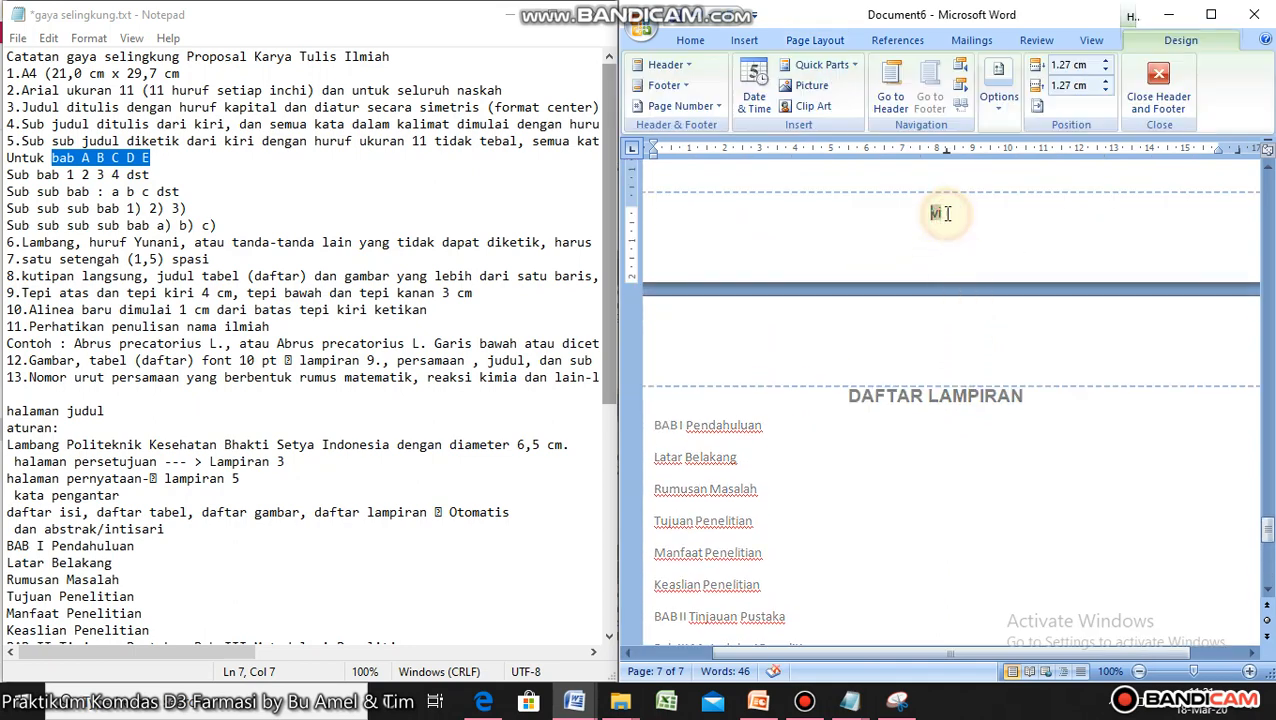
pyautogui.click(691, 45)
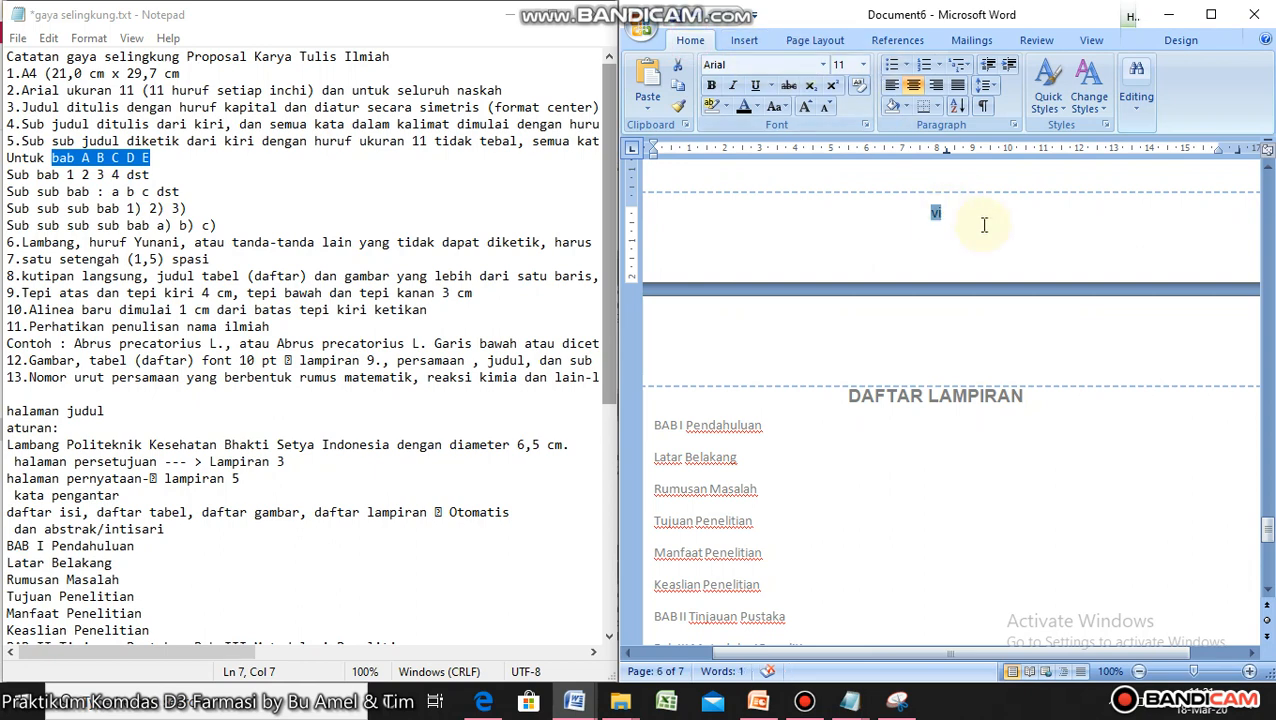
pyautogui.doubleClick(977, 186)
pyautogui.scroll(-10, 978, 210)
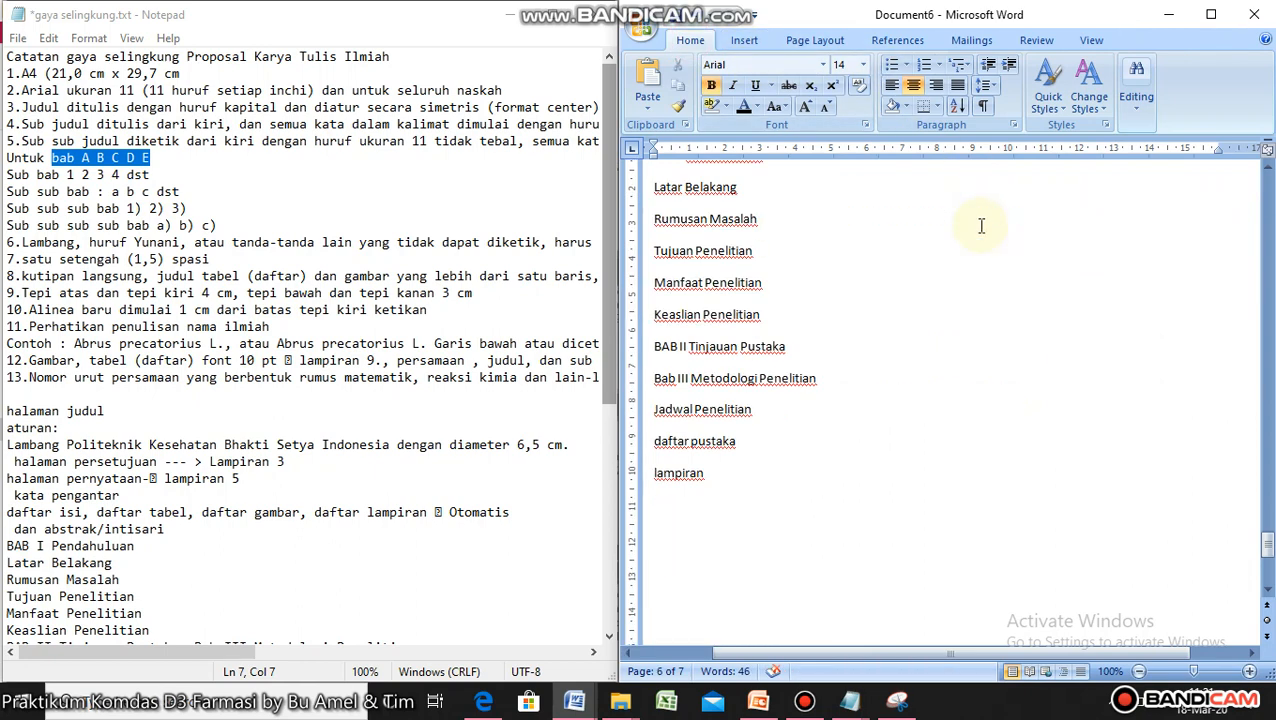
pyautogui.scroll(-3, 981, 226)
pyautogui.scroll(8, 981, 223)
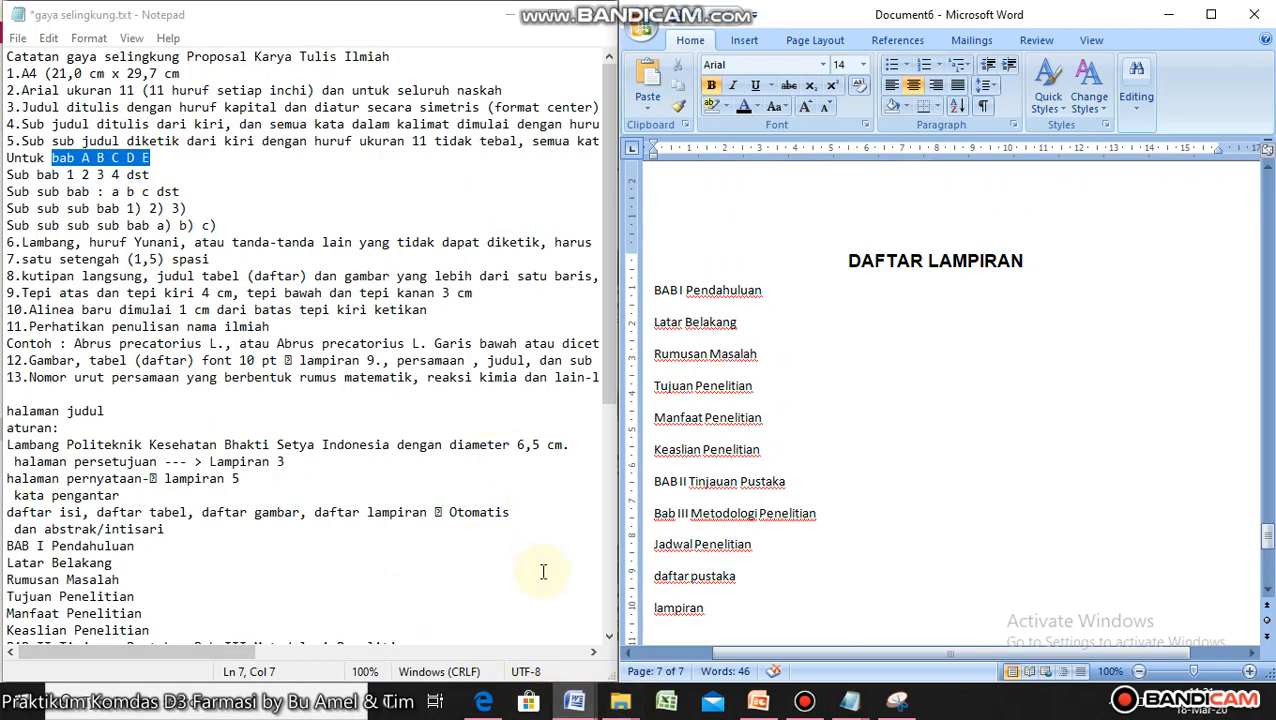
# - Switch to the PDF guide in Edge and read the page-numbering rules under Penomoran
pyautogui.click(483, 701)
pyautogui.click(804, 701)
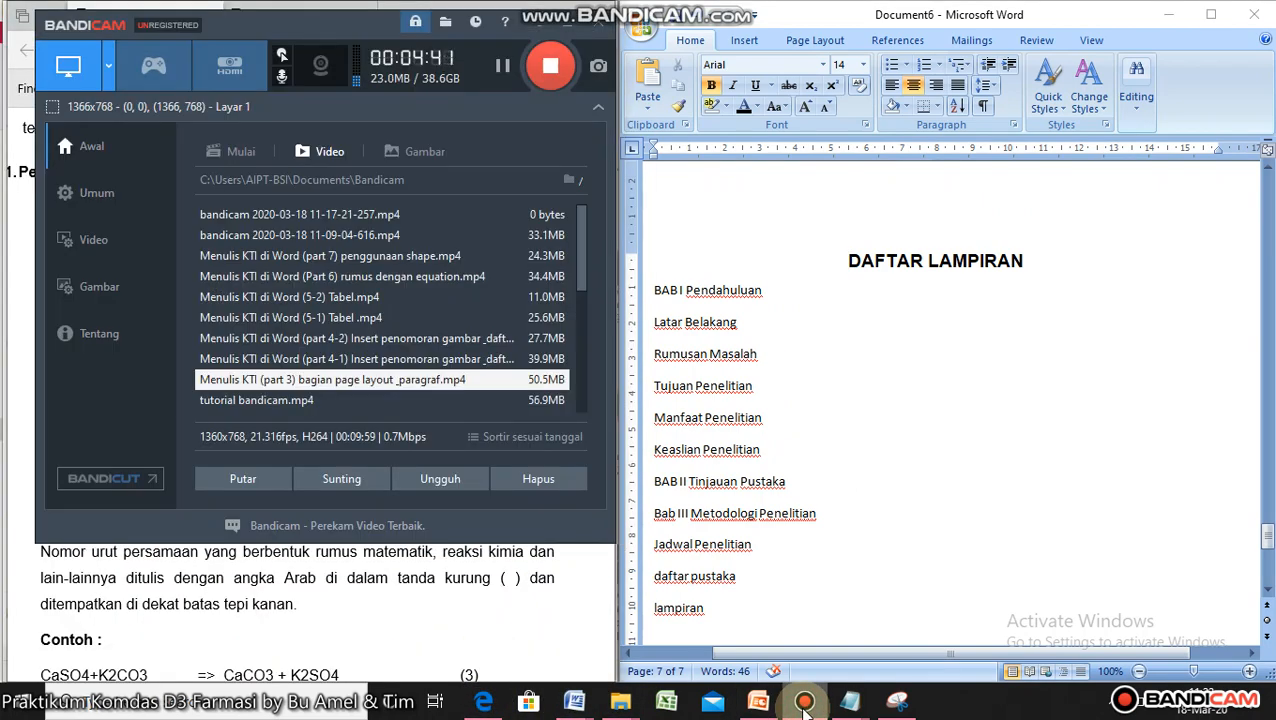
pyautogui.click(804, 701)
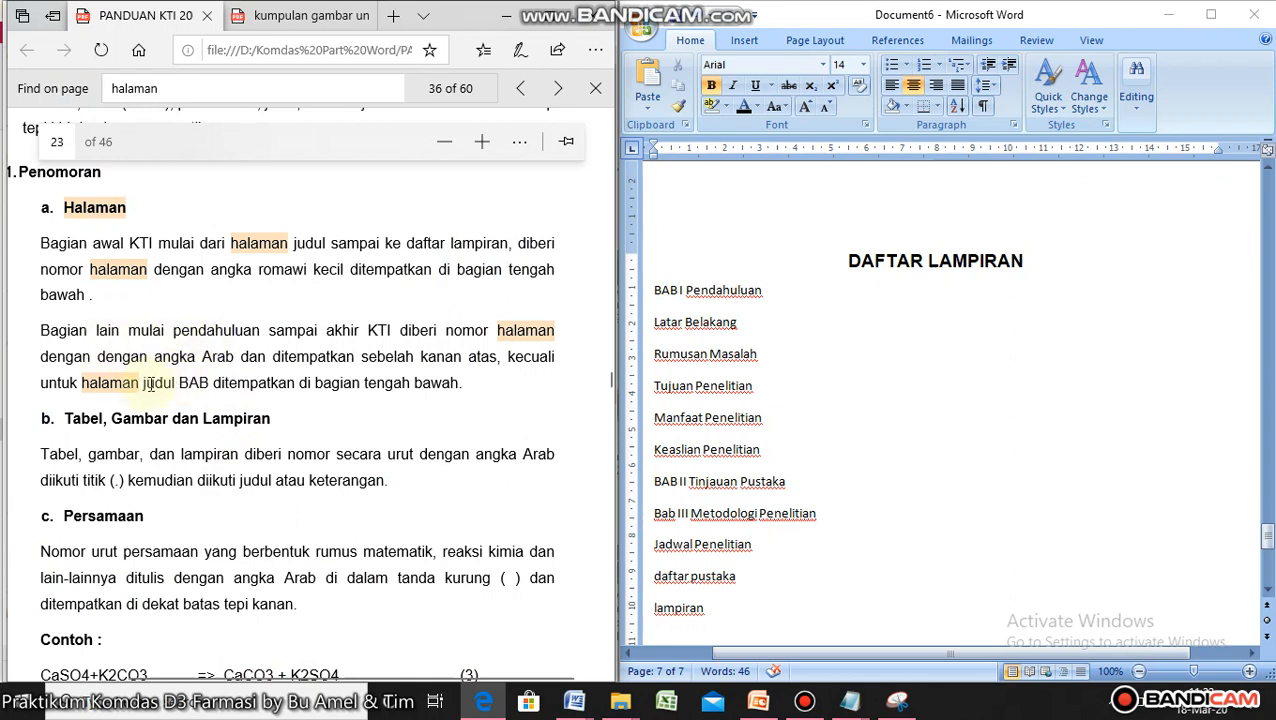
pyautogui.scroll(-2, 137, 375)
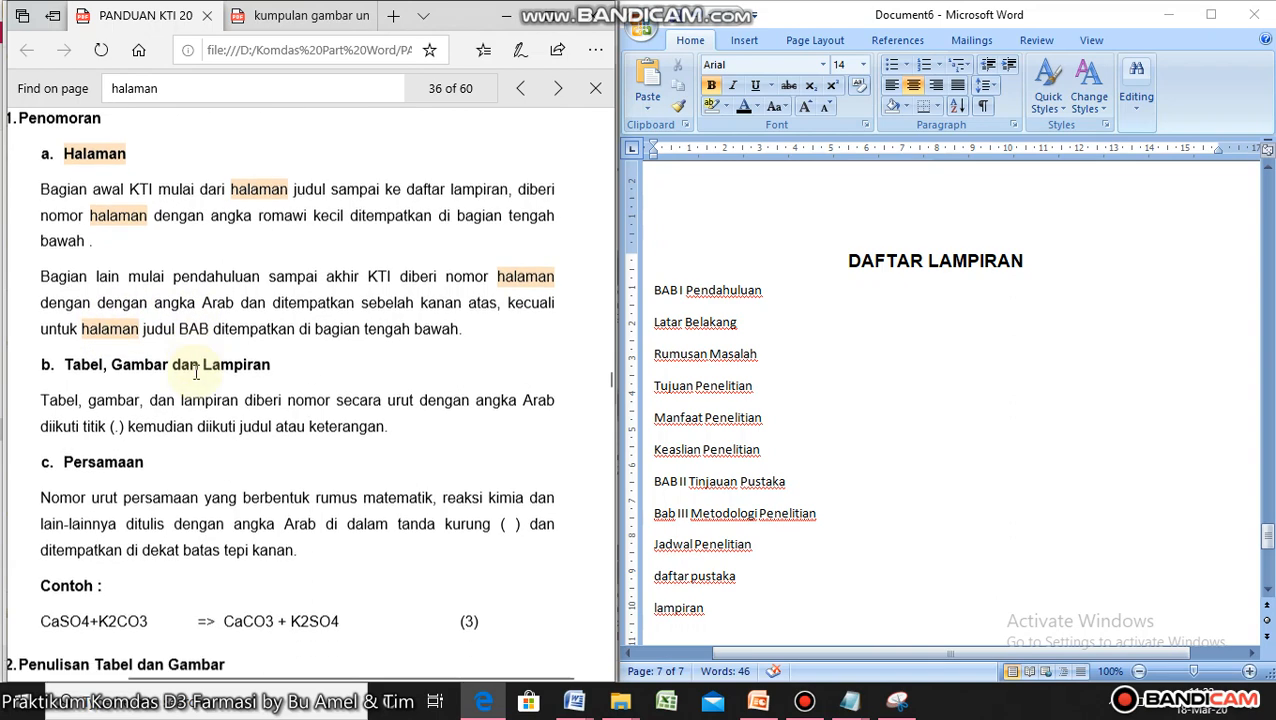
pyautogui.scroll(3, 155, 330)
pyautogui.scroll(-2, 163, 338)
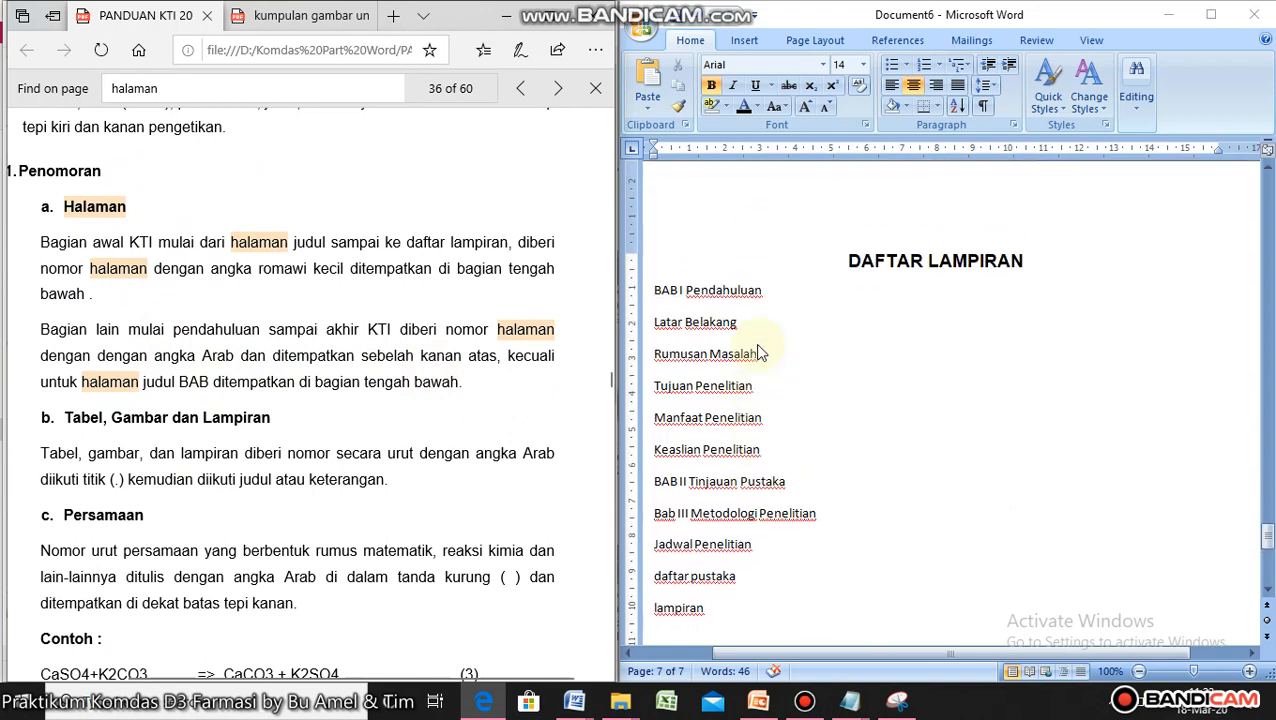
# - Back in Word, copy the DAFTAR LAMPIRAN heading's formatting onto the BAB I Pendahuluan line and change that line to uppercase
pyautogui.scroll(1, 755, 343)
pyautogui.click(711, 305)
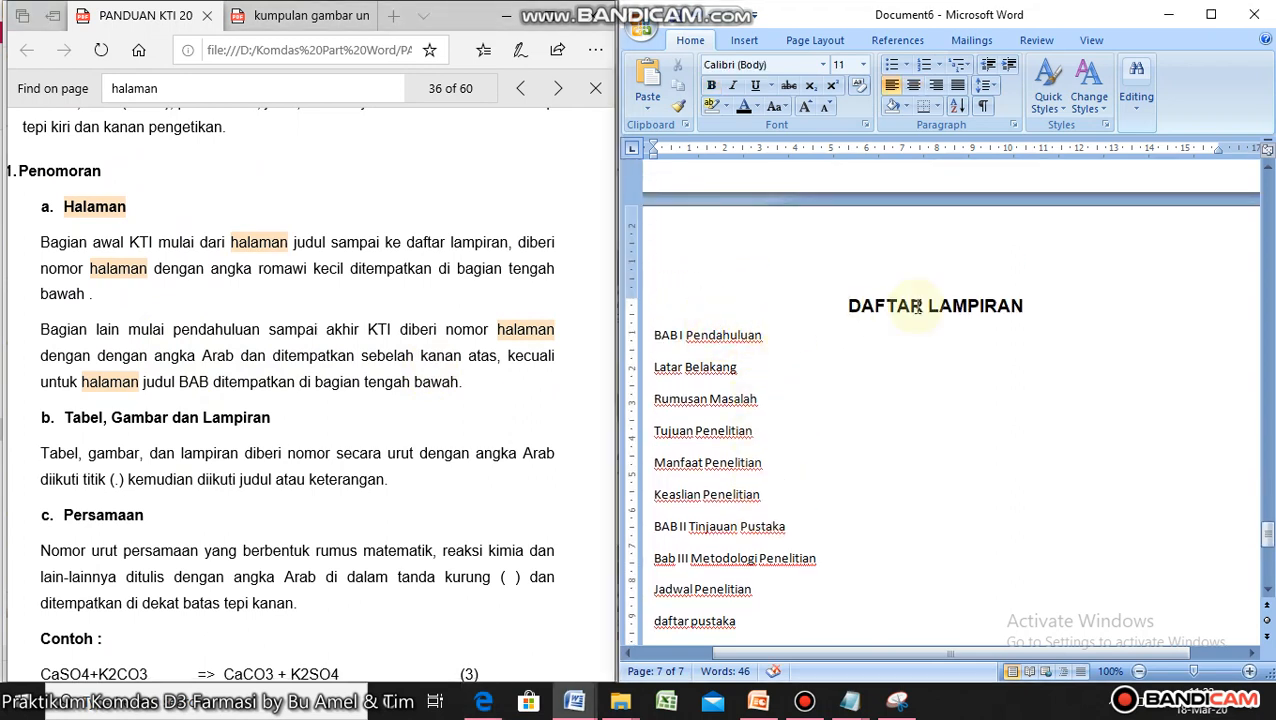
pyautogui.click(679, 106)
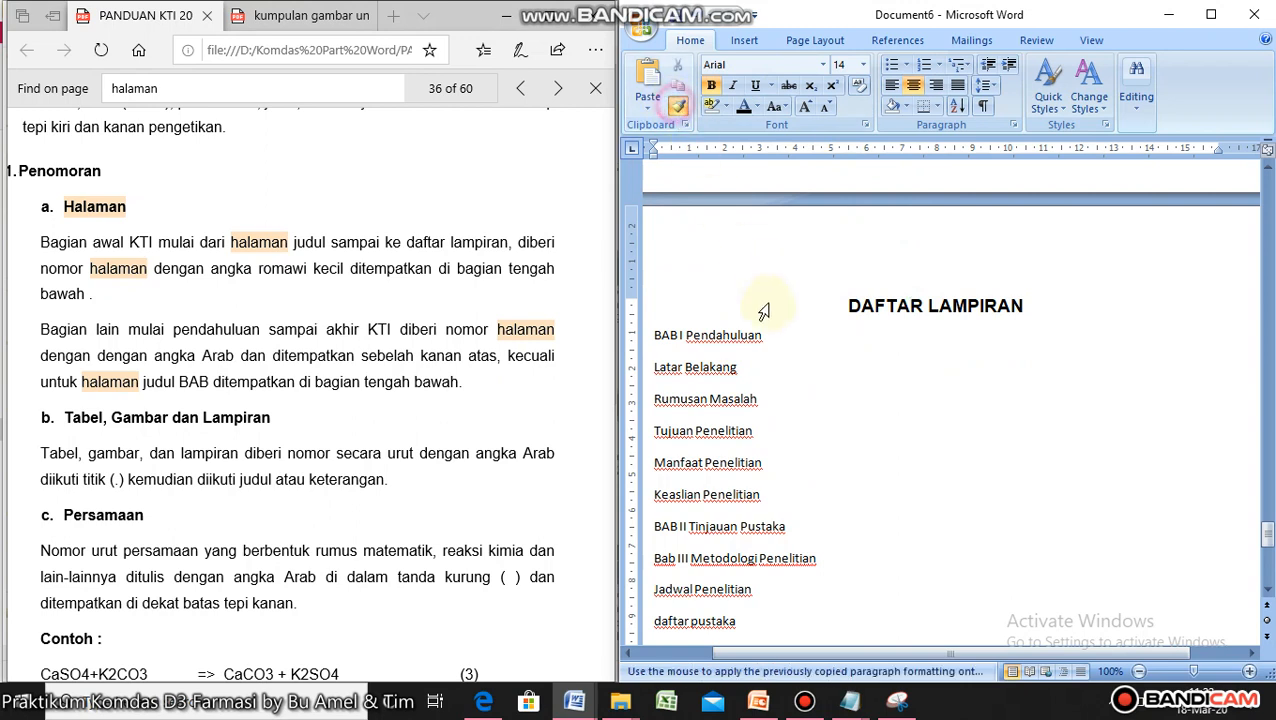
pyautogui.moveTo(740, 338); pyautogui.dragTo(648, 345)
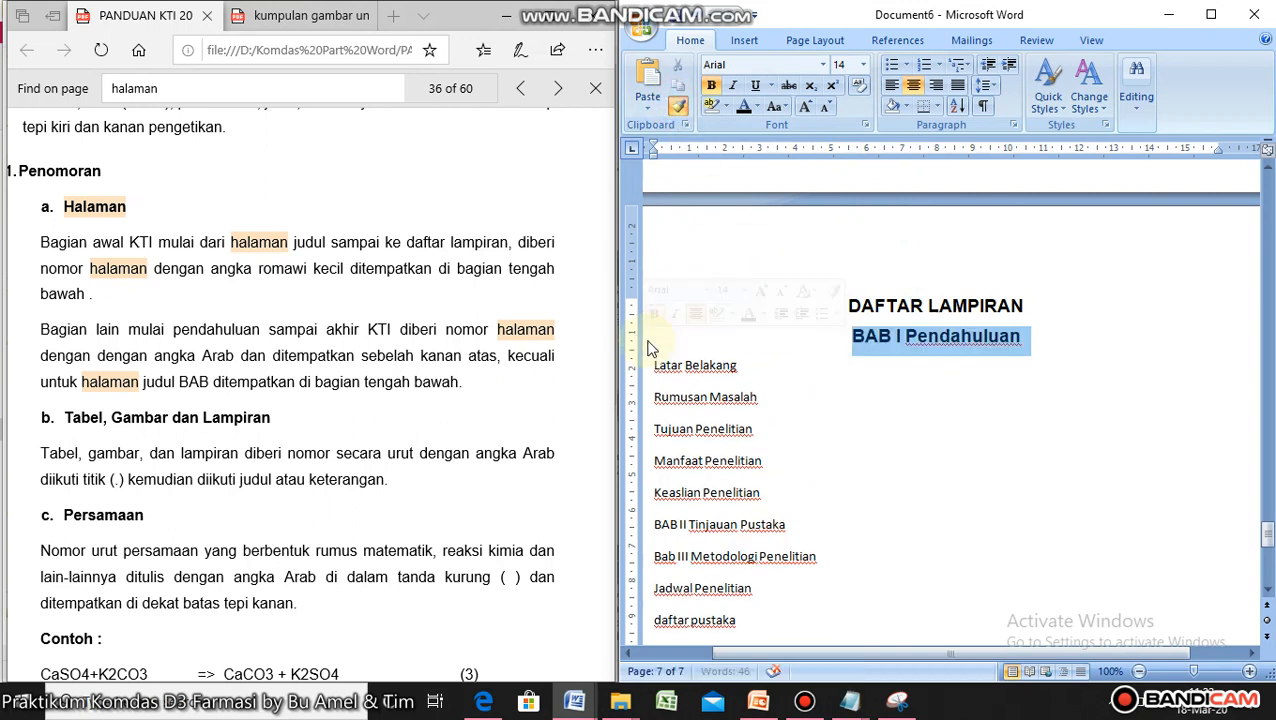
pyautogui.click(778, 106)
pyautogui.click(818, 178)
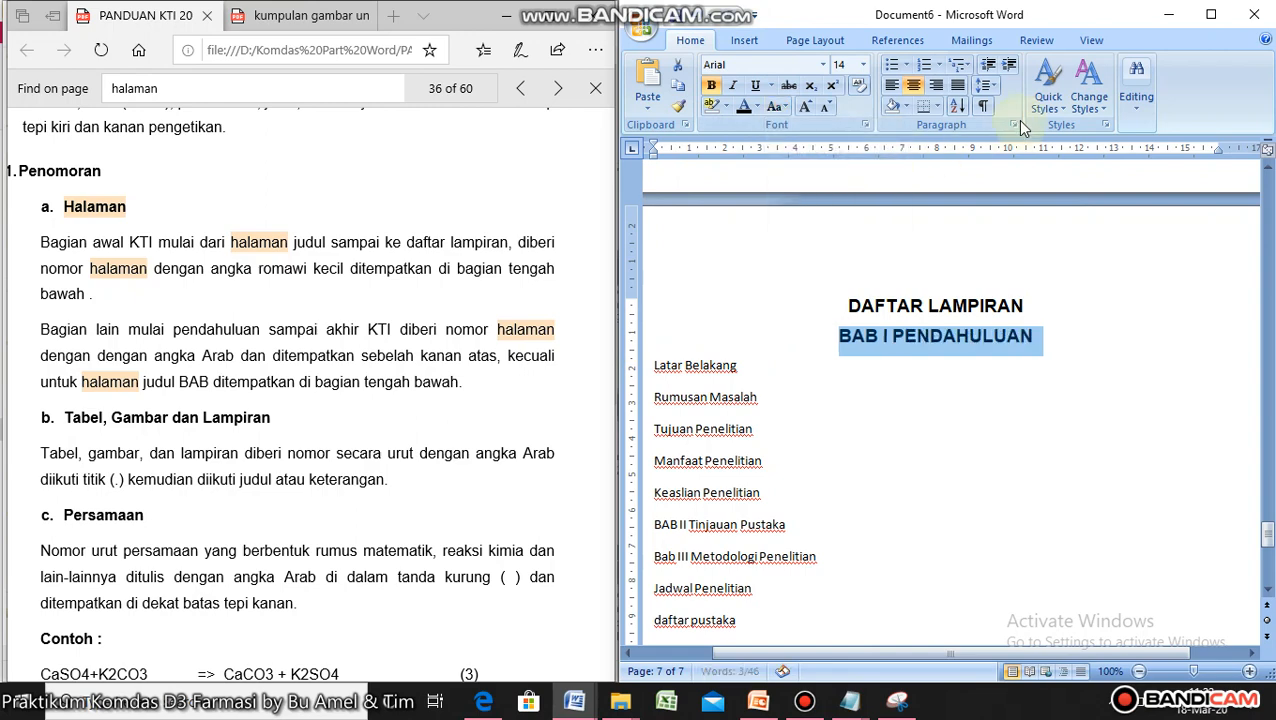
pyautogui.click(1048, 88)
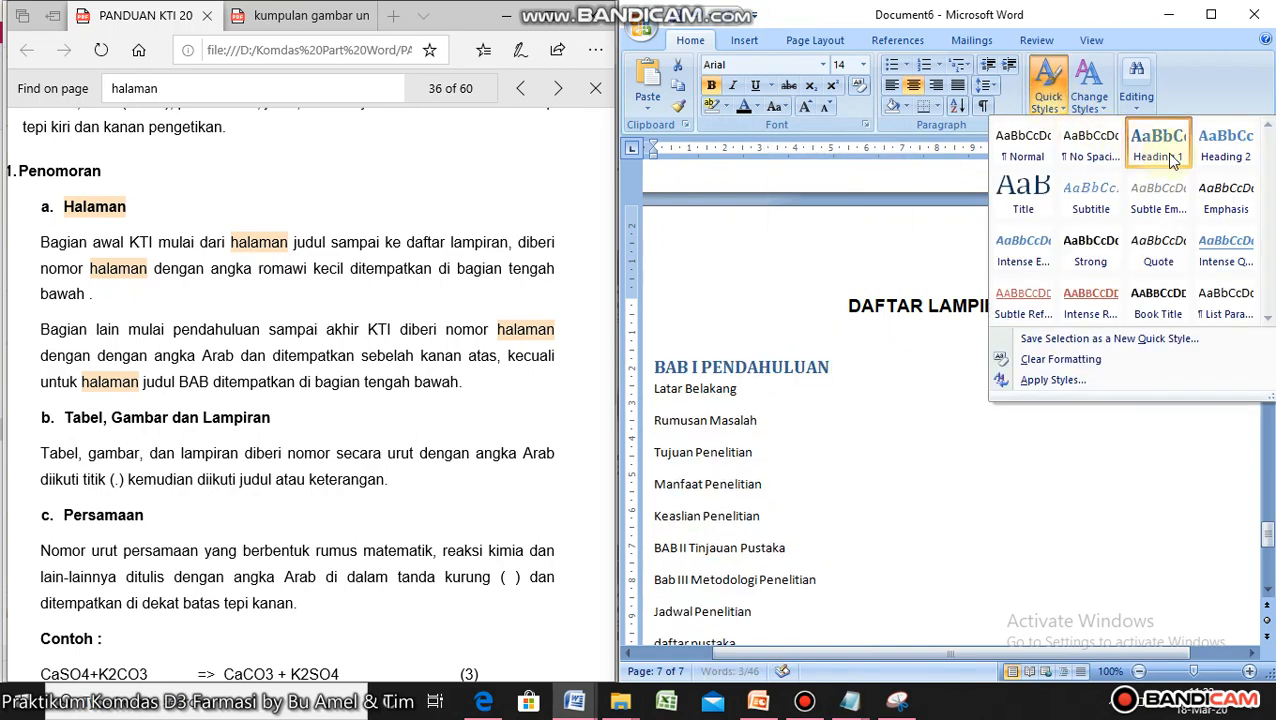
pyautogui.click(890, 368)
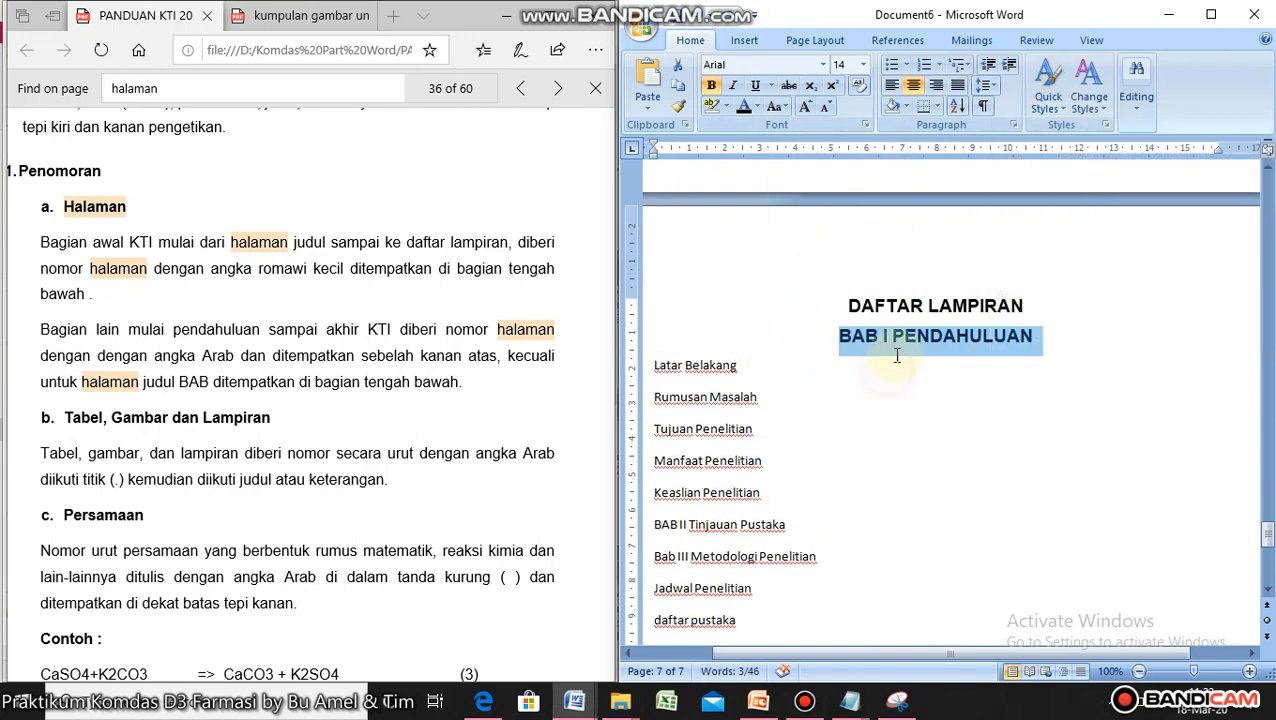
# - Copy the BAB I PENDAHULUAN heading's formatting onto the BAB II Tinjauan Pustaka line and change that line to uppercase
pyautogui.click(678, 106)
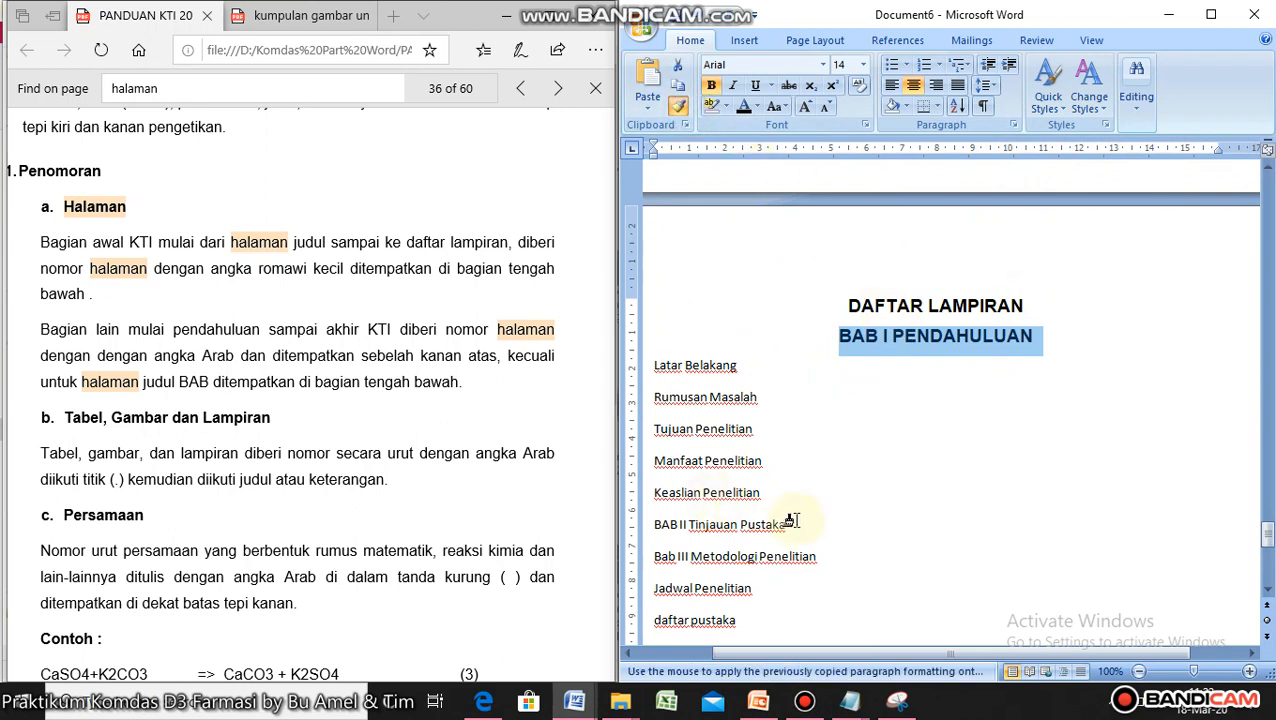
pyautogui.moveTo(790, 520); pyautogui.dragTo(660, 522)
pyautogui.scroll(-4, 703, 464)
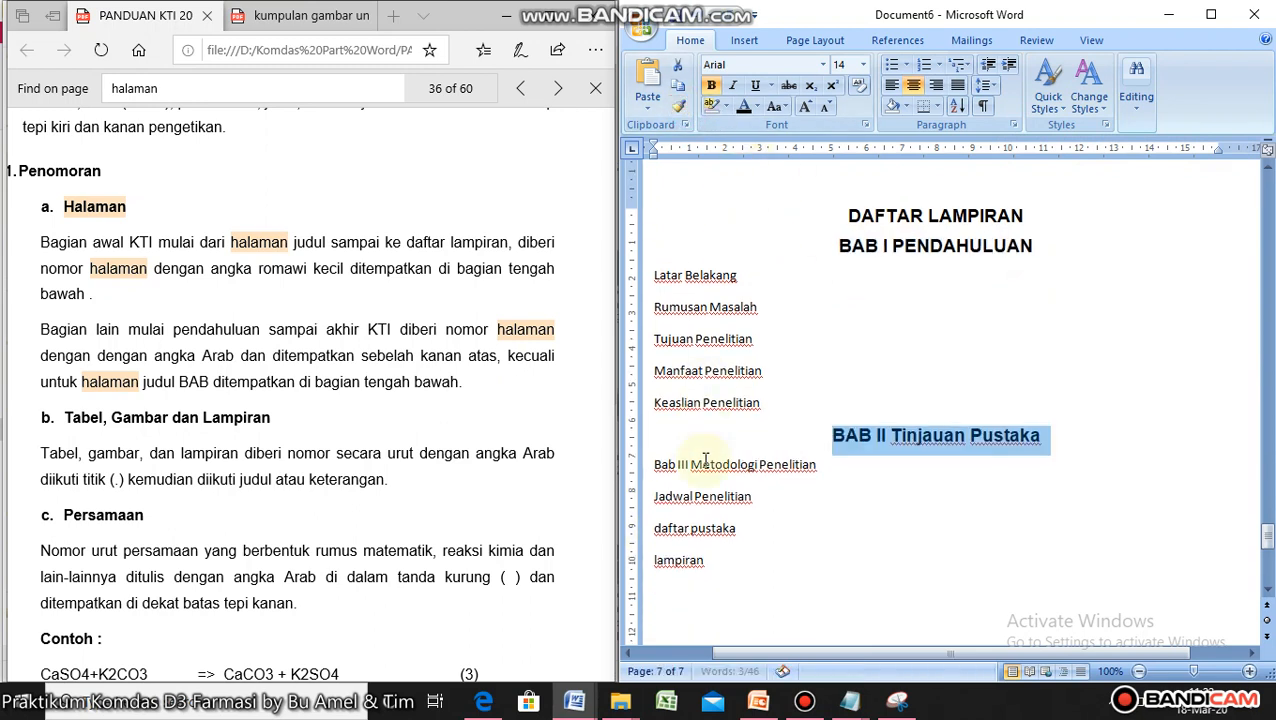
pyautogui.click(772, 107)
pyautogui.click(810, 176)
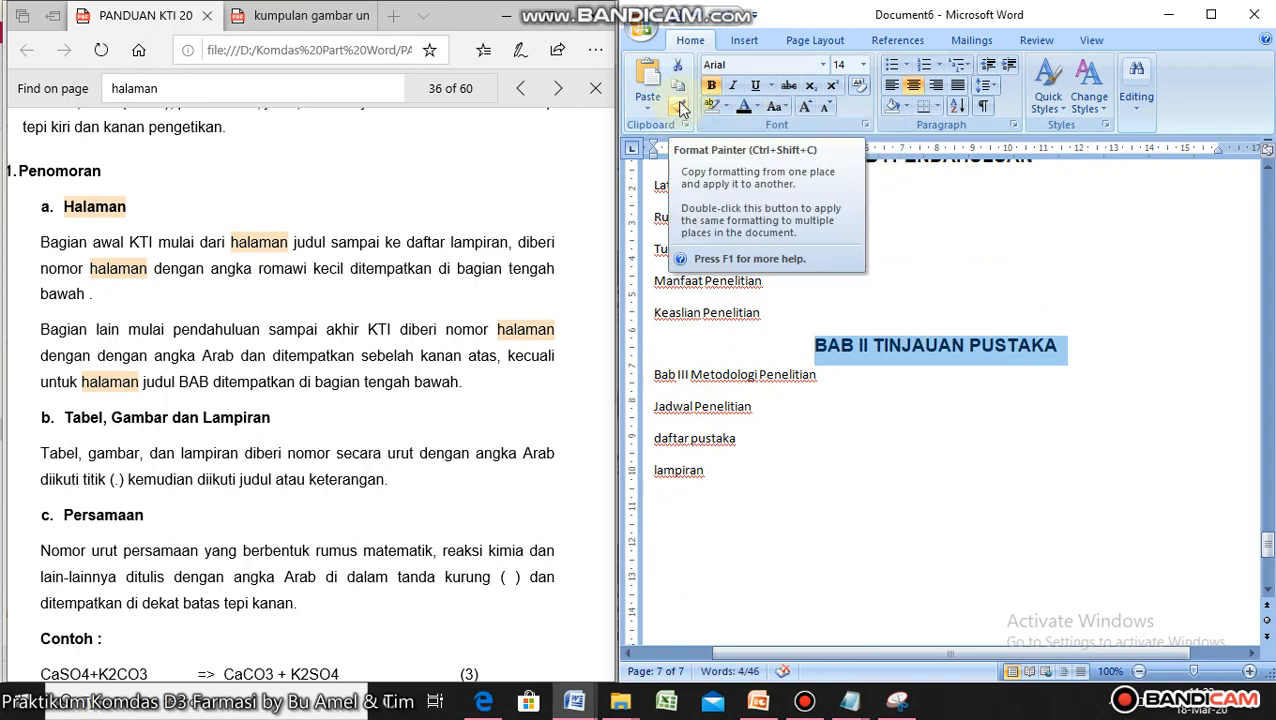
# - Copy the BAB II TINJAUAN PUSTAKA heading's formatting onto the Bab III Metodologi Penelitian line and change that line to uppercase
pyautogui.click(677, 101)
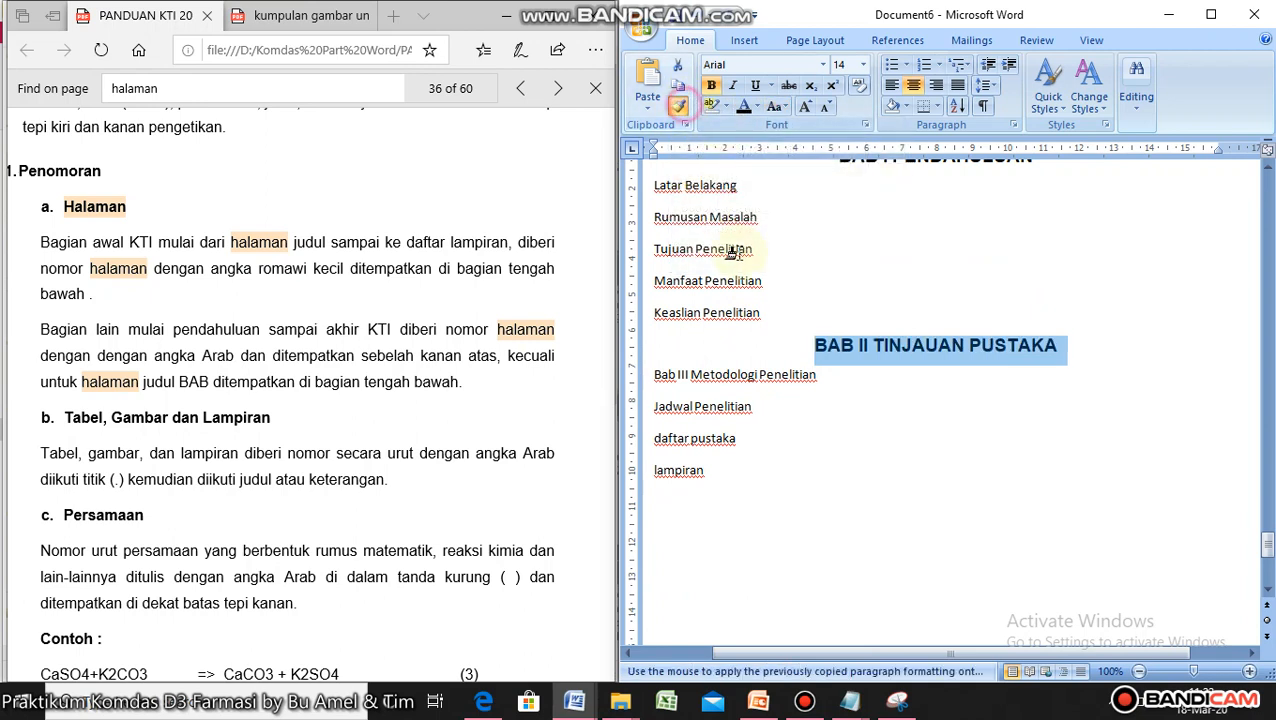
pyautogui.moveTo(816, 375); pyautogui.dragTo(654, 375)
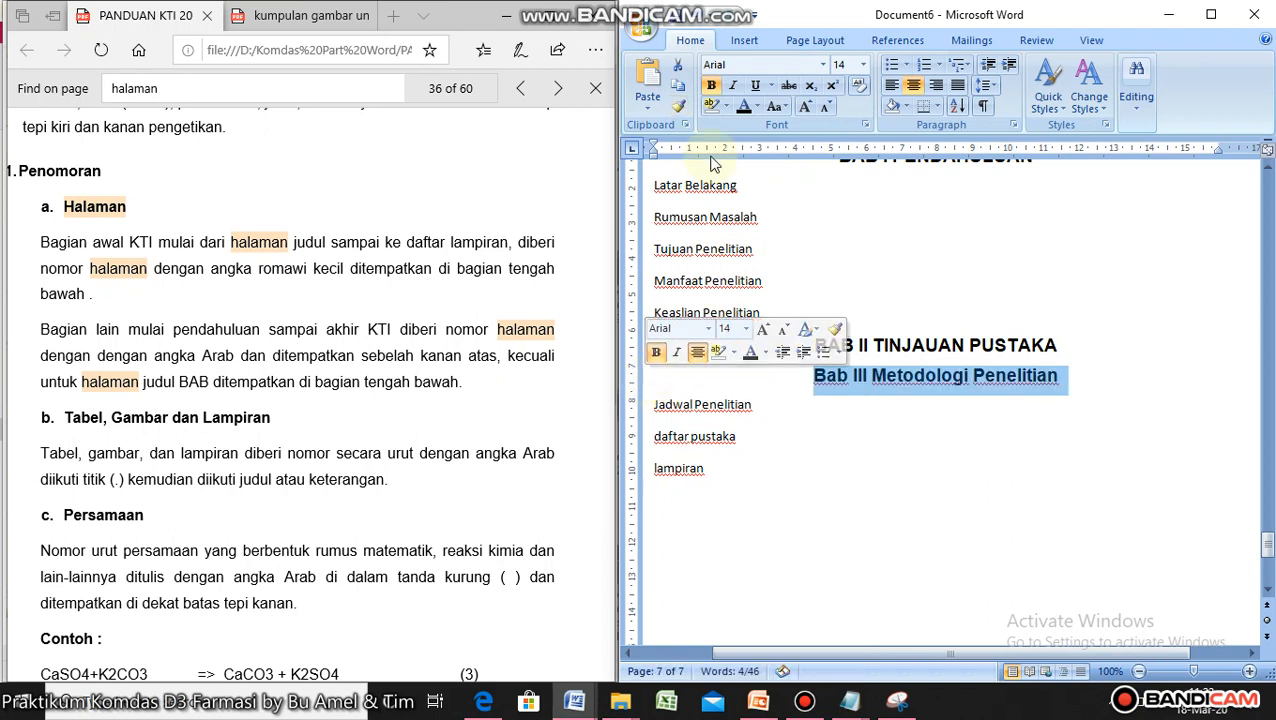
pyautogui.click(773, 106)
pyautogui.click(840, 171)
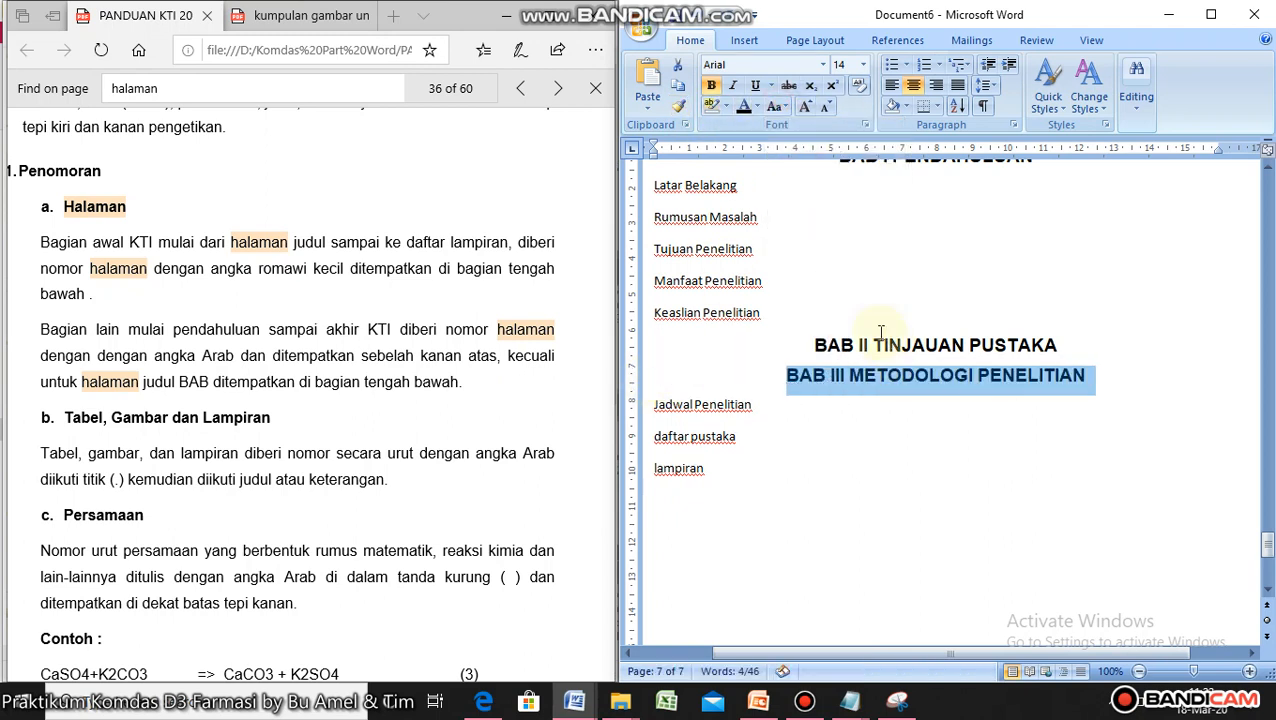
# - Apply the Heading 2 style to the Latar Belakang line under BAB I PENDAHULUAN and set its font to Arial
pyautogui.scroll(3, 880, 332)
pyautogui.click(910, 371)
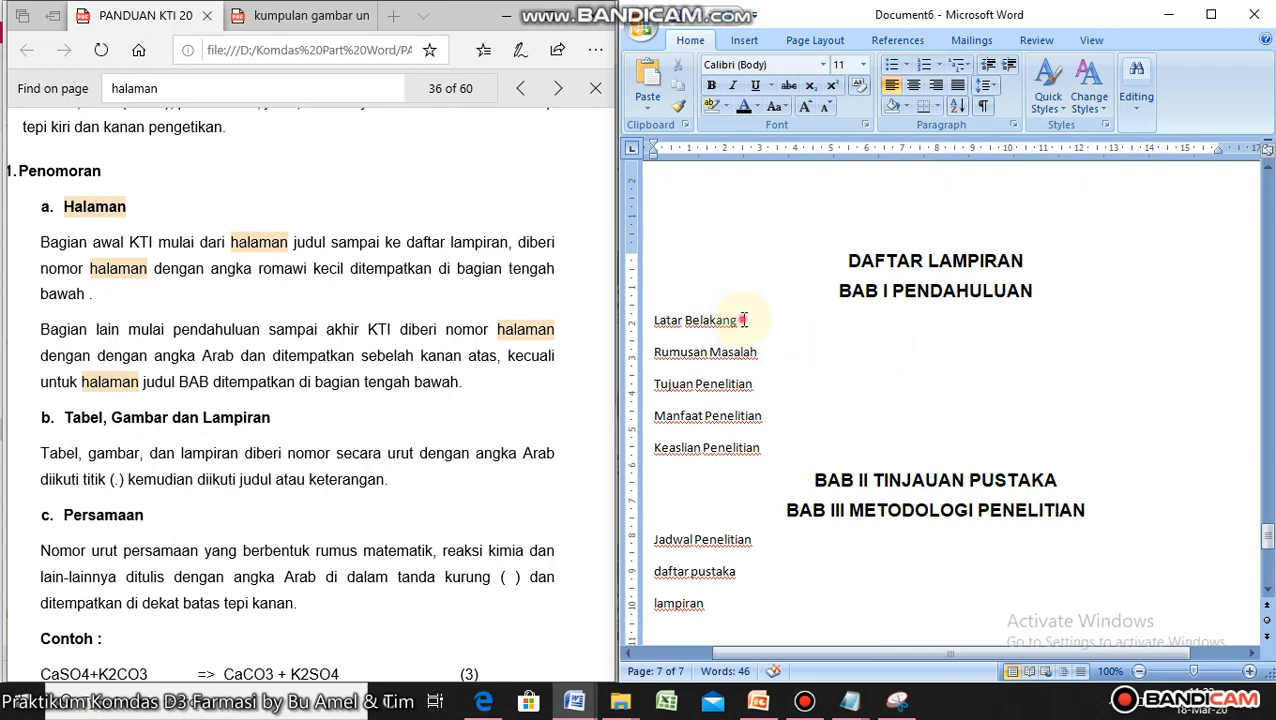
pyautogui.moveTo(743, 320); pyautogui.dragTo(655, 320)
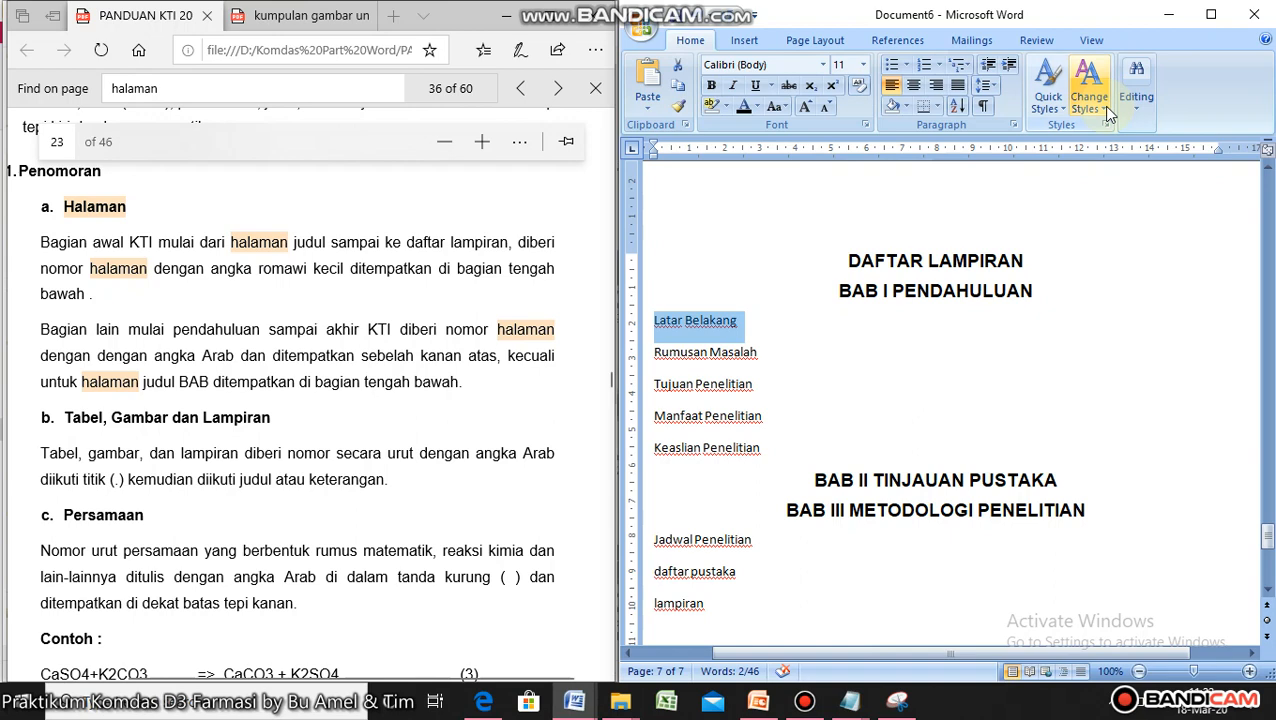
pyautogui.click(1048, 95)
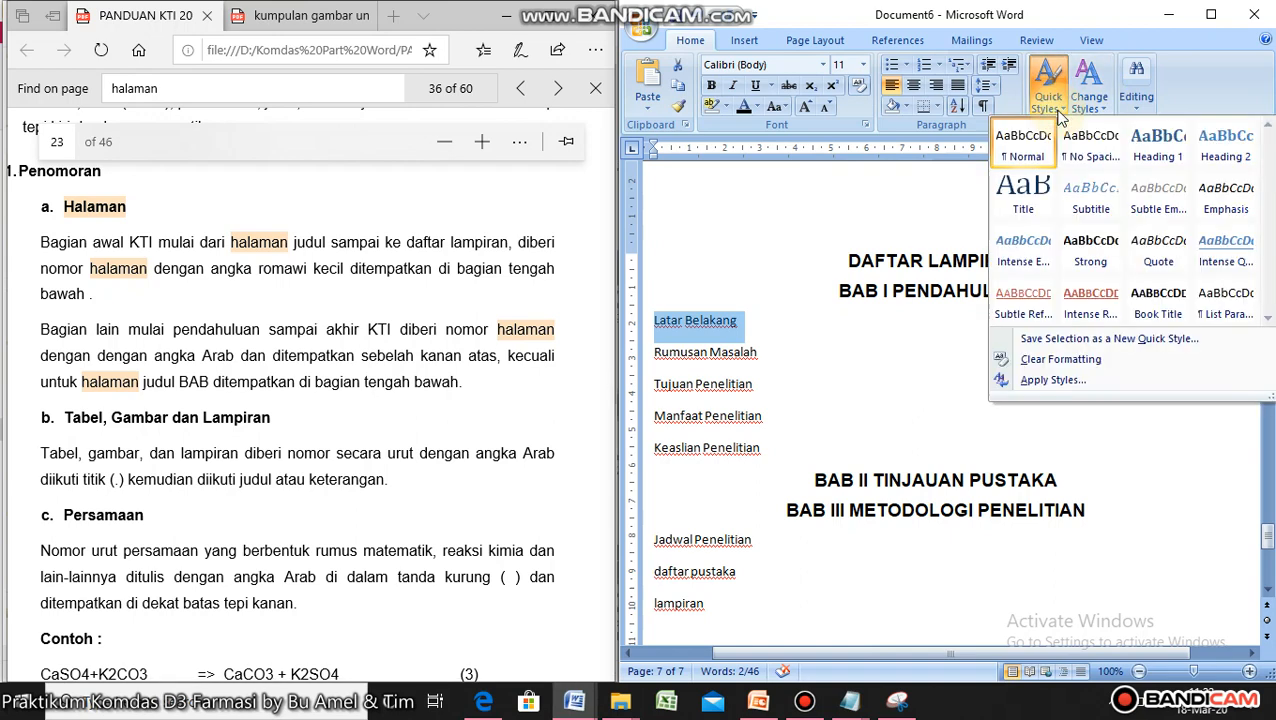
pyautogui.click(1238, 160)
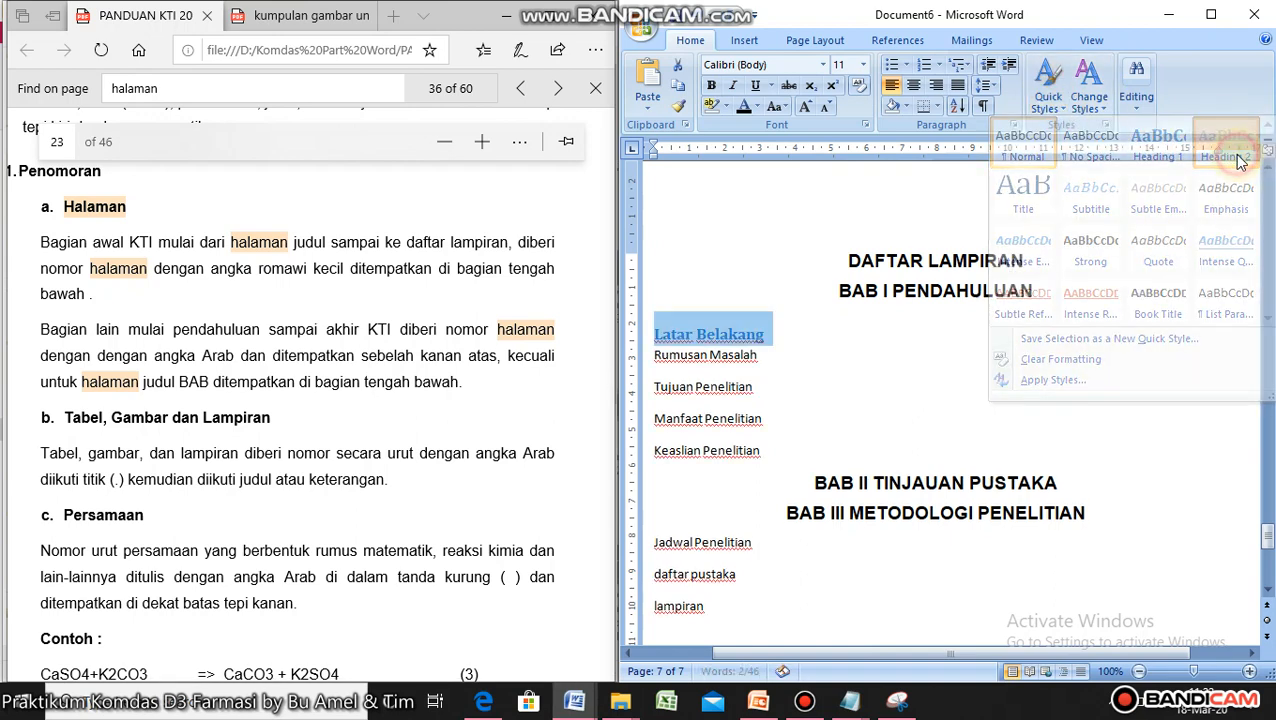
pyautogui.click(824, 64)
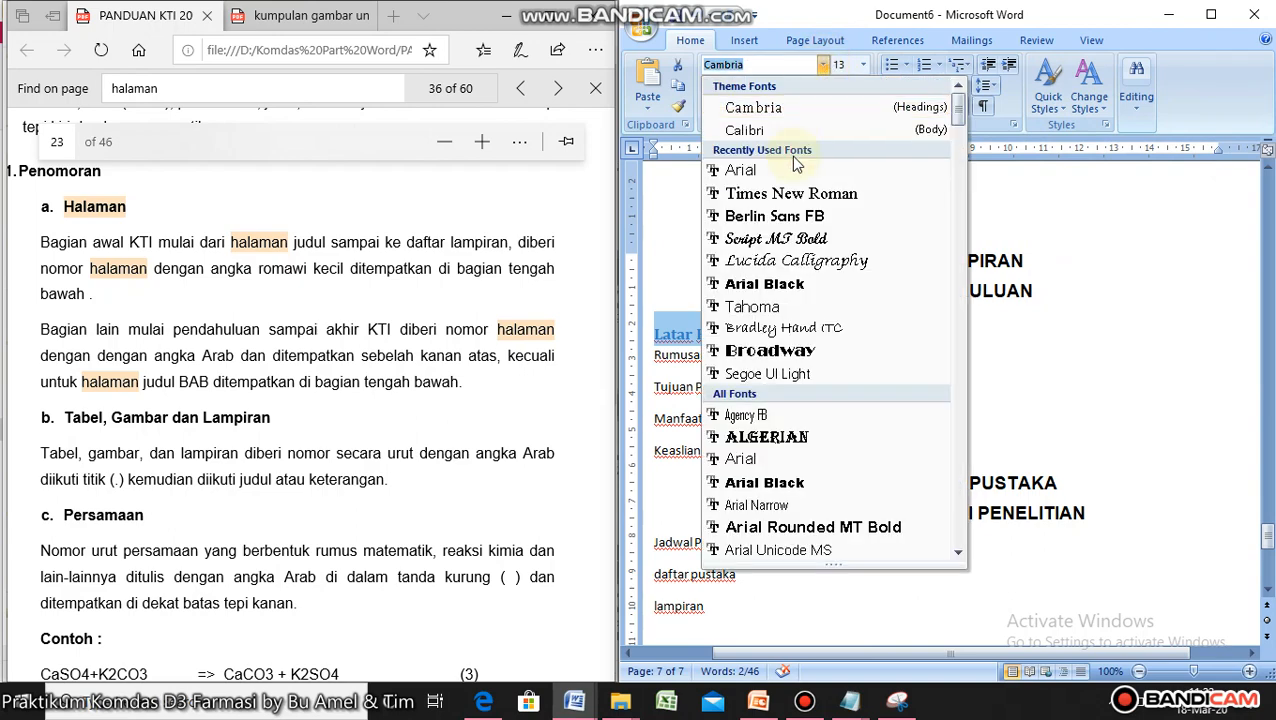
pyautogui.click(741, 170)
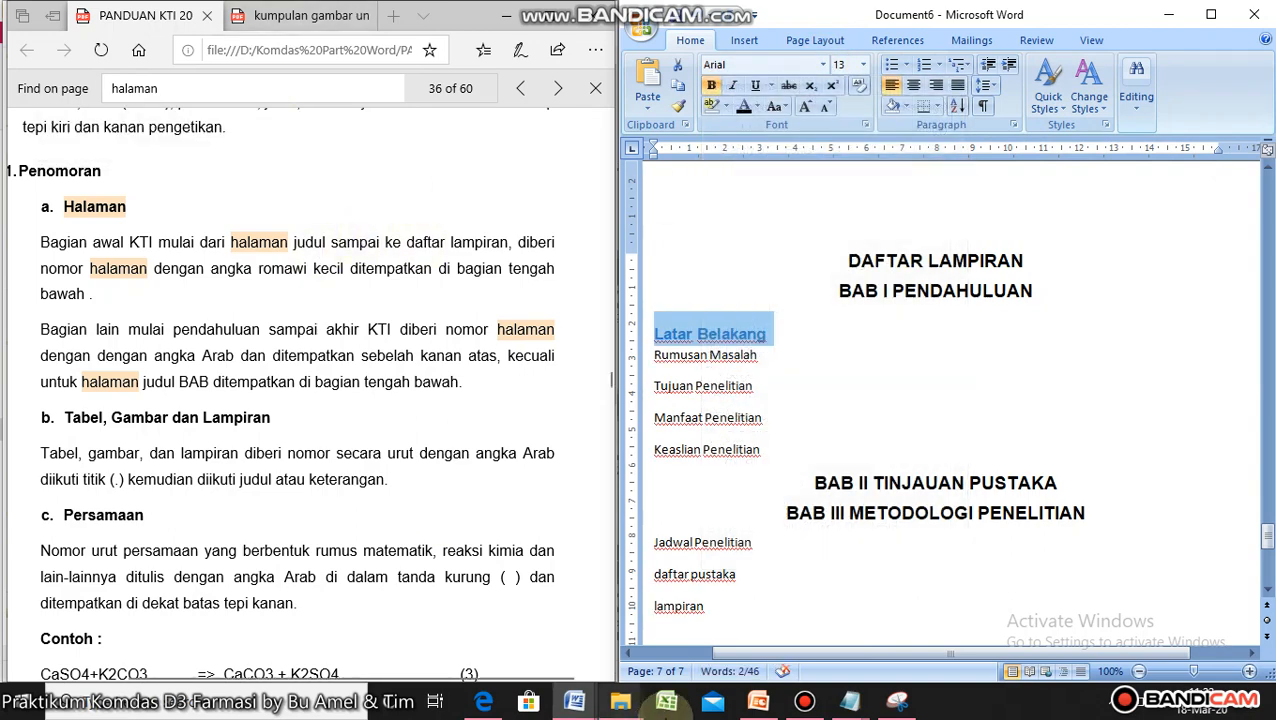
# - Switch to the gaya selingkung notes in Notepad and read rule 4 on sub-heading formatting to its end
pyautogui.click(852, 703)
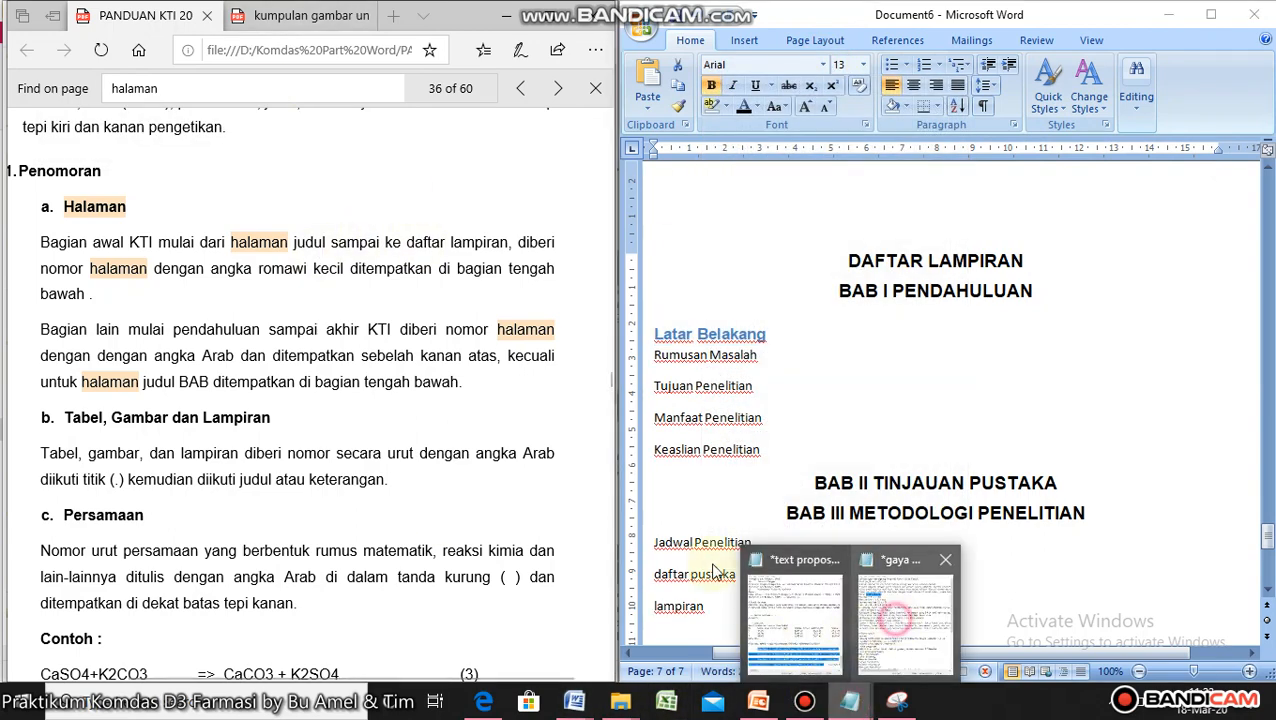
pyautogui.click(895, 615)
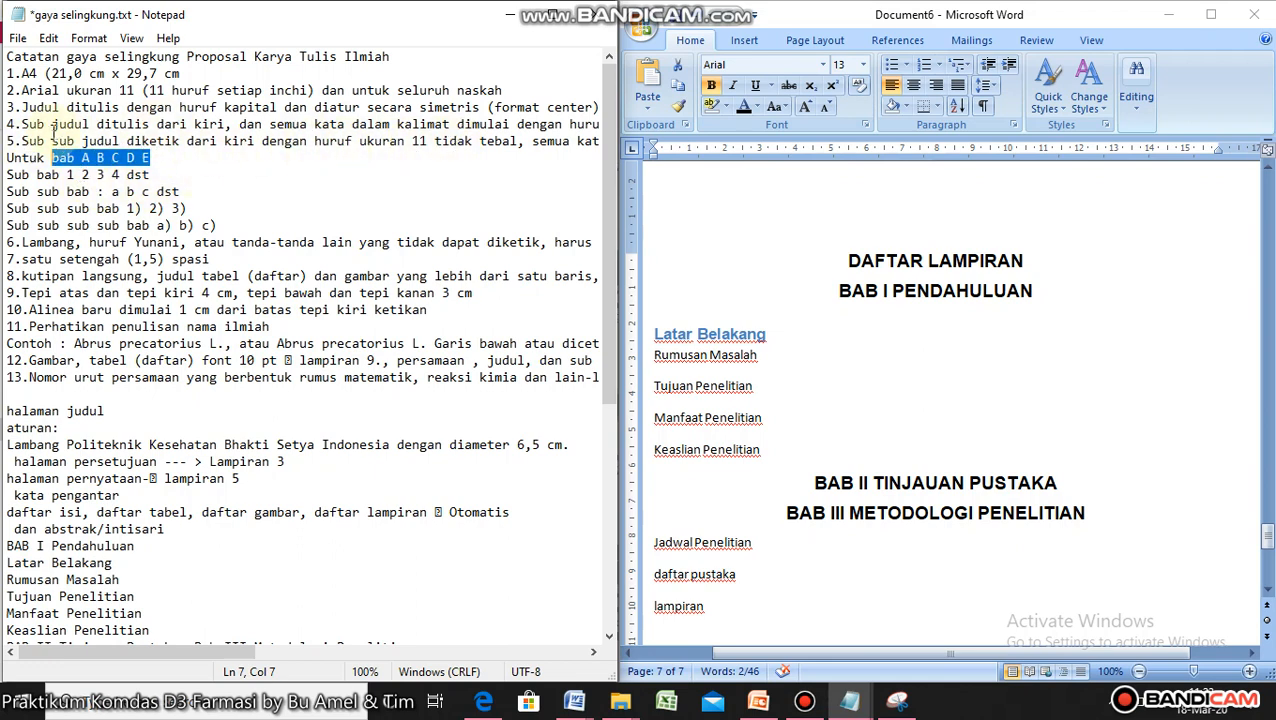
pyautogui.moveTo(26, 125); pyautogui.dragTo(598, 125)
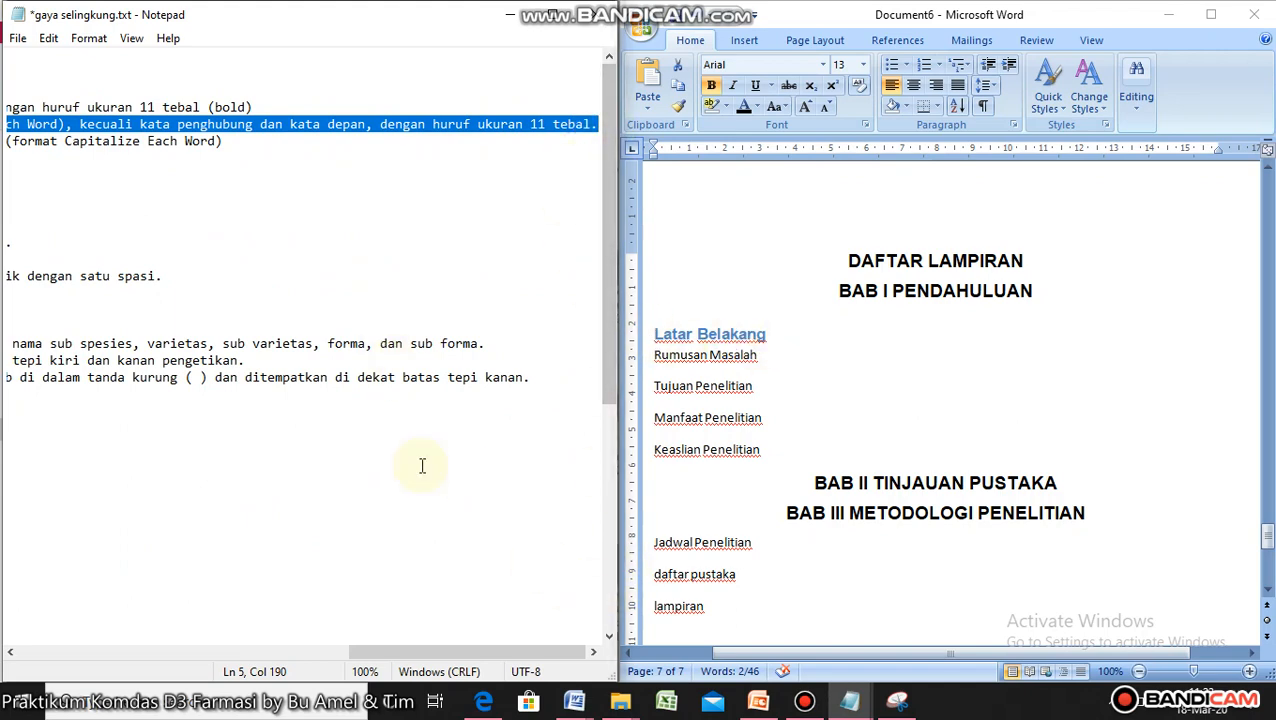
pyautogui.moveTo(501, 651); pyautogui.dragTo(128, 598)
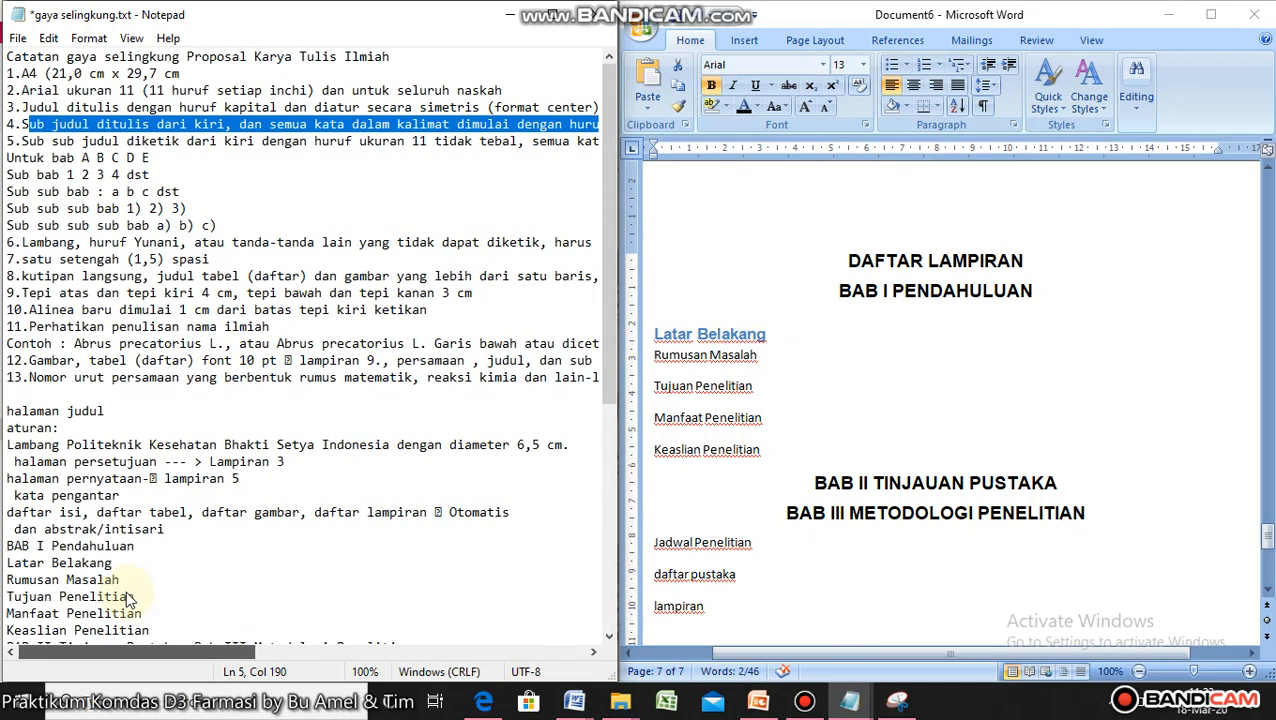
# - Back in Word, apply the Heading 2 style to the Latar Belakang line and set its font to Arial 12 pt
pyautogui.tripleClick(706, 336)
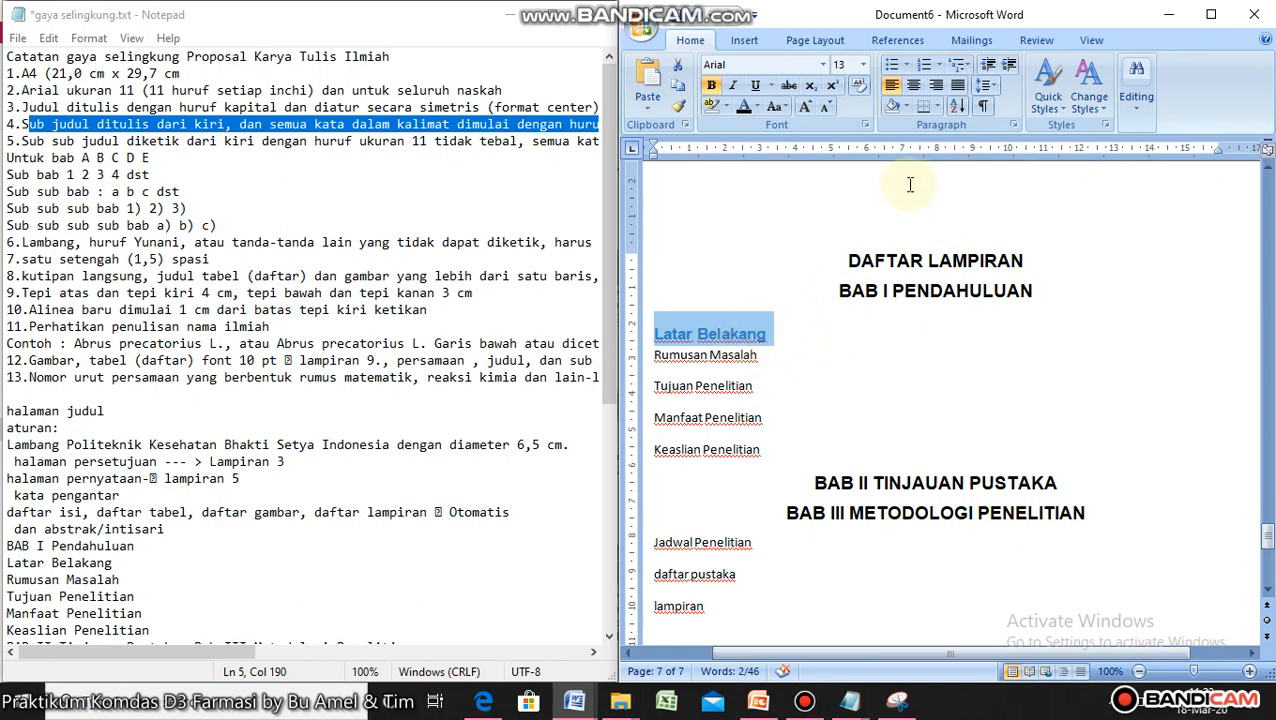
pyautogui.click(1056, 116)
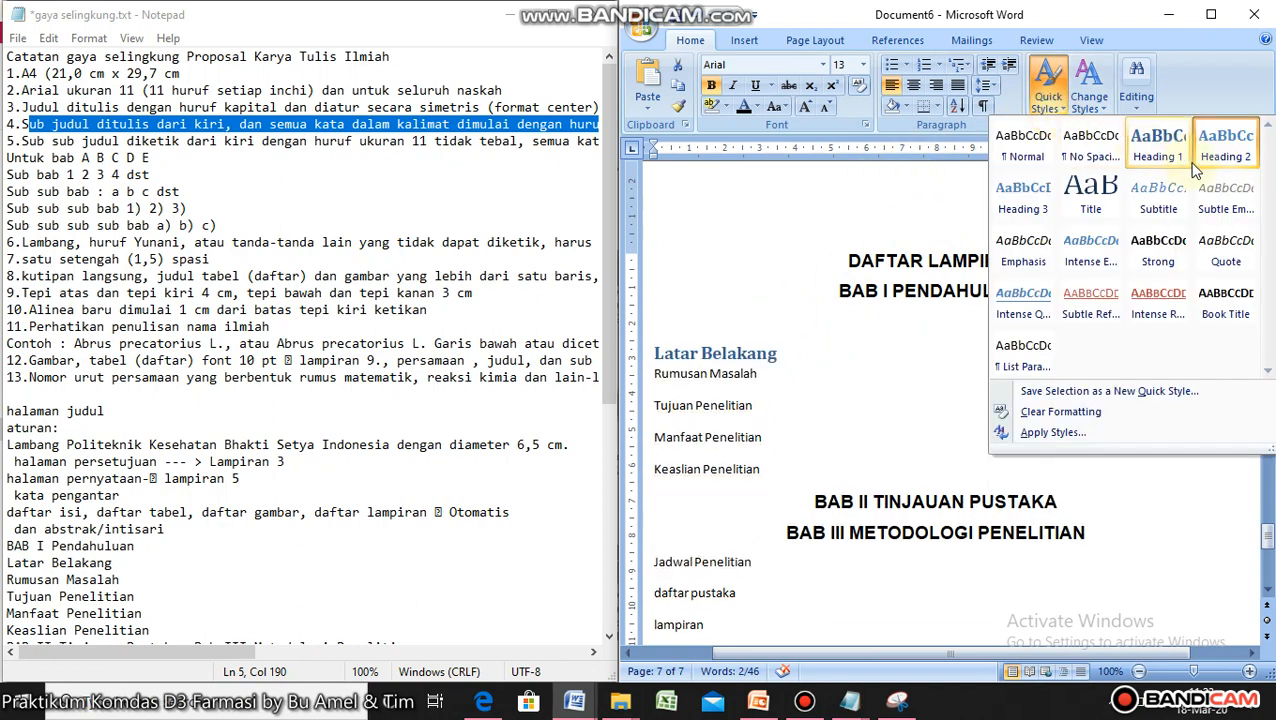
pyautogui.click(1226, 148)
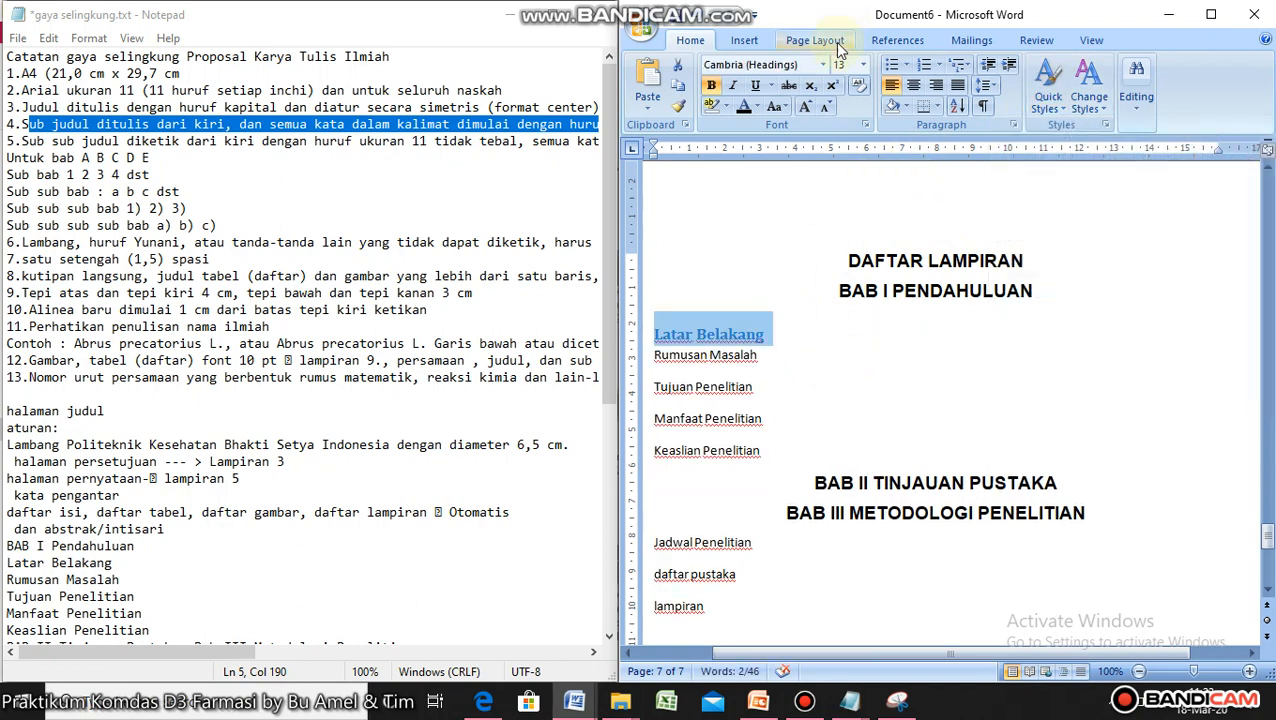
pyautogui.click(823, 64)
pyautogui.click(817, 172)
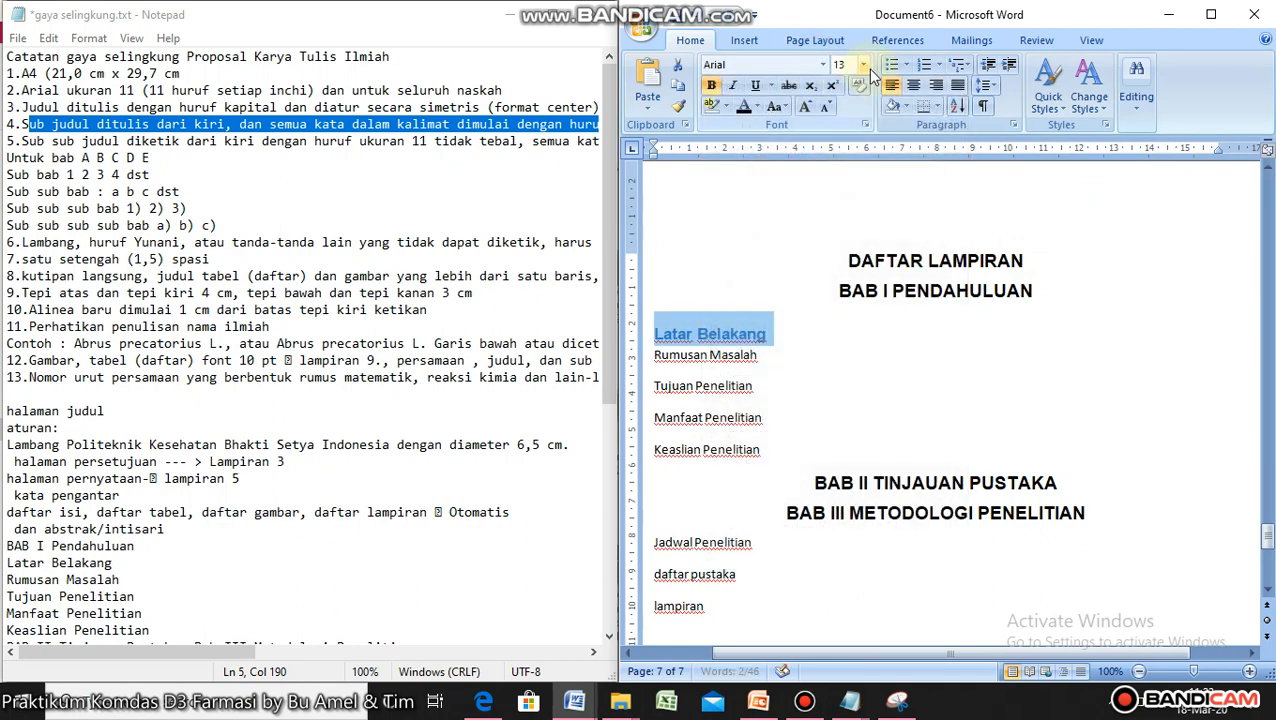
pyautogui.click(864, 65)
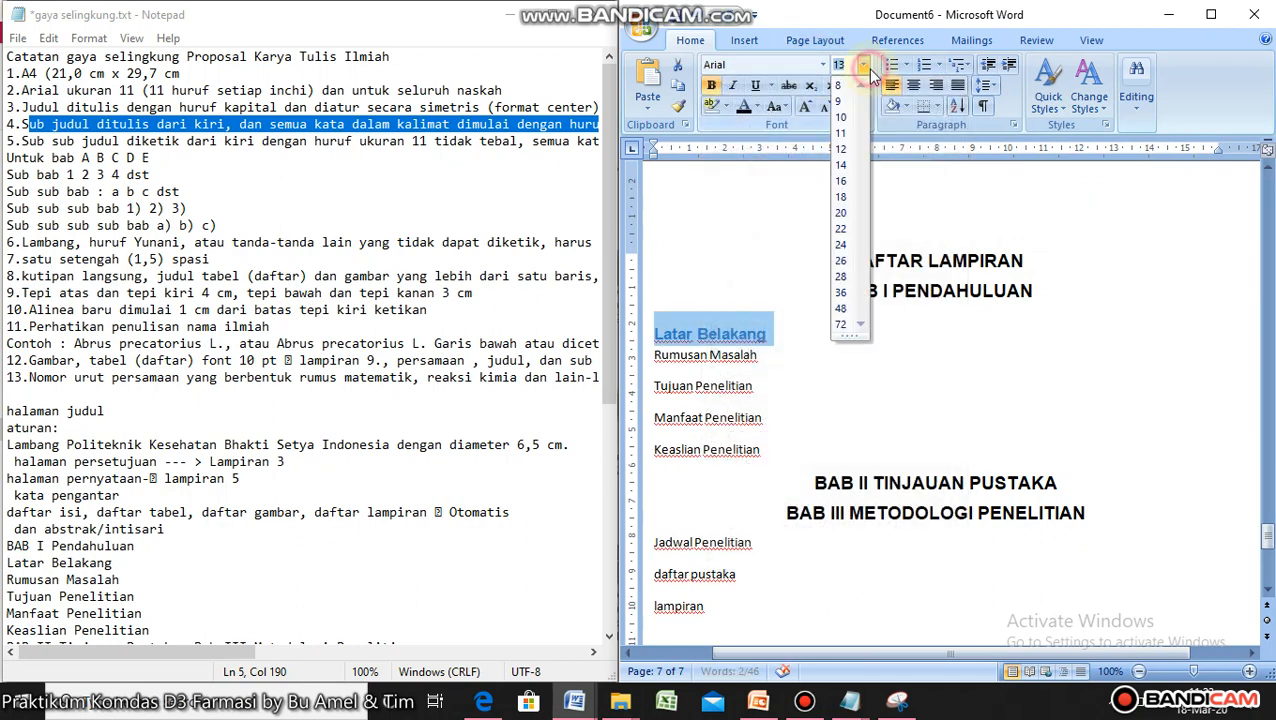
pyautogui.click(841, 150)
# - Number the Latar Belakang subheading in the 1. 2. 3. format aligned with the left margin, and make its text black
pyautogui.click(946, 66)
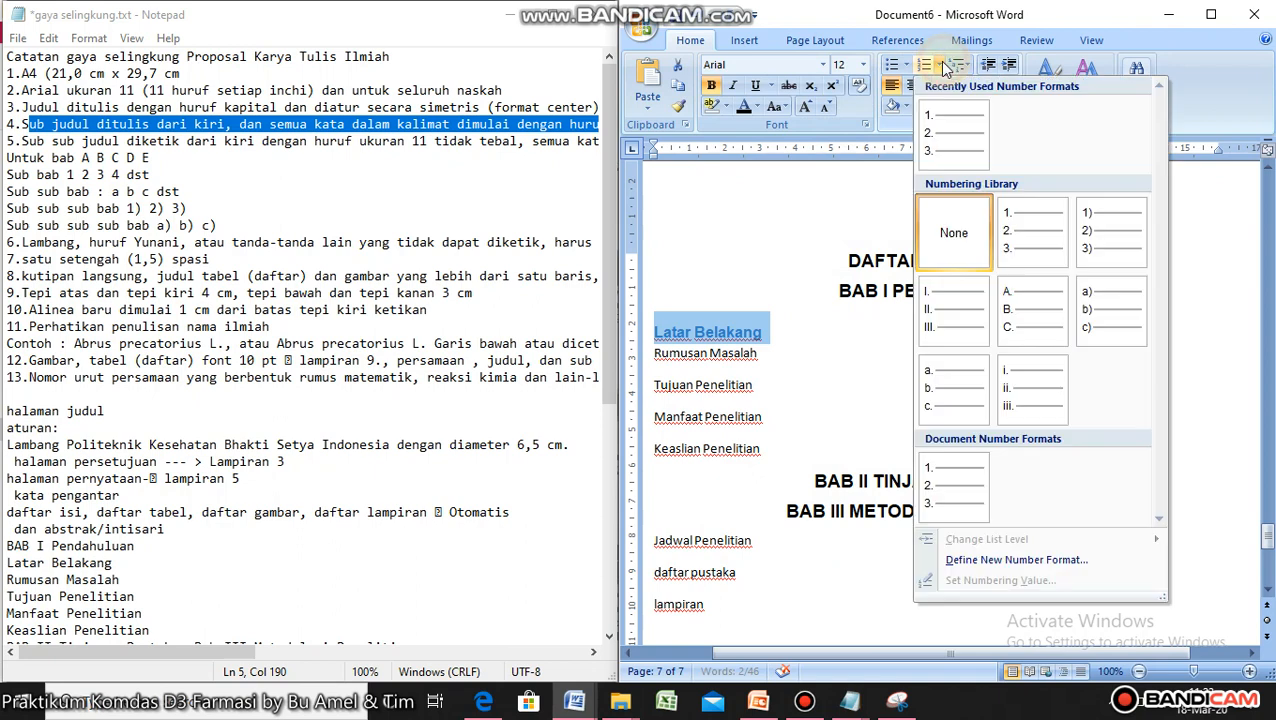
pyautogui.click(953, 133)
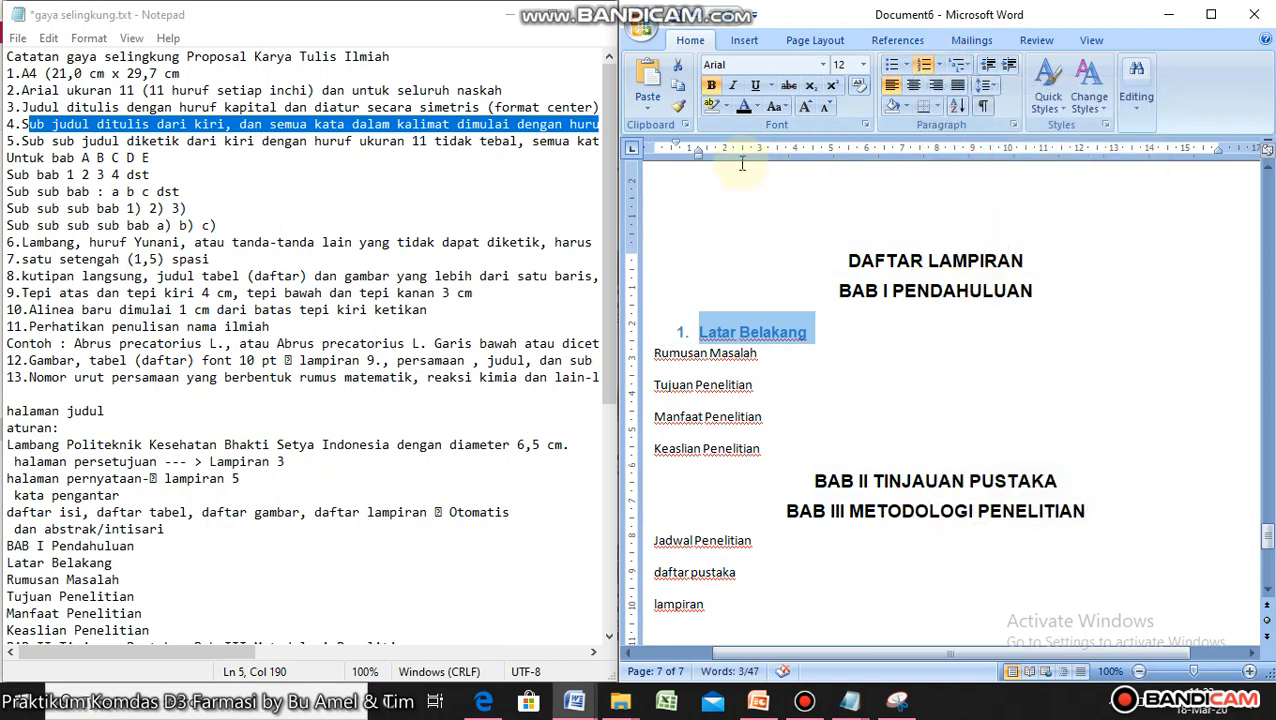
pyautogui.moveTo(701, 153)
pyautogui.mouseDown()
pyautogui.moveTo(677, 165)
pyautogui.moveTo(655, 148)
pyautogui.mouseUp()
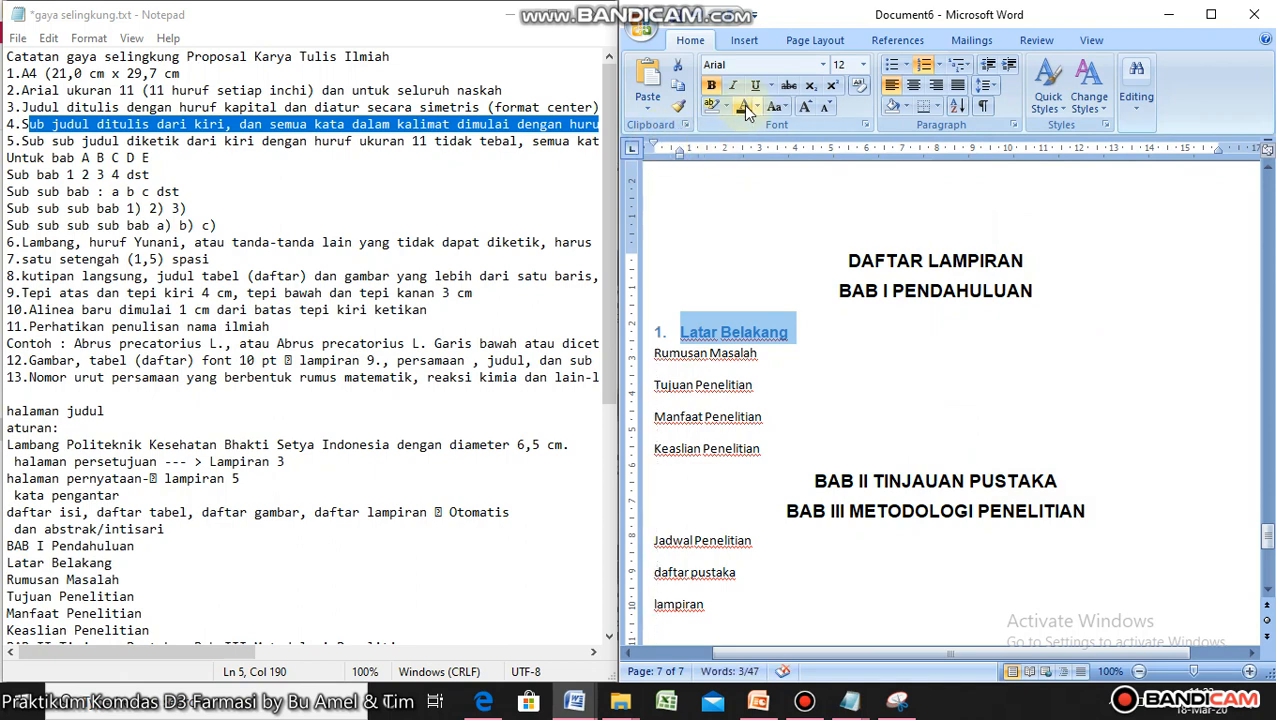
# - Set the Latar Belakang subheading's paragraph spacing to 0 before, 6 pt after and 1.5 lines
pyautogui.click(1013, 124)
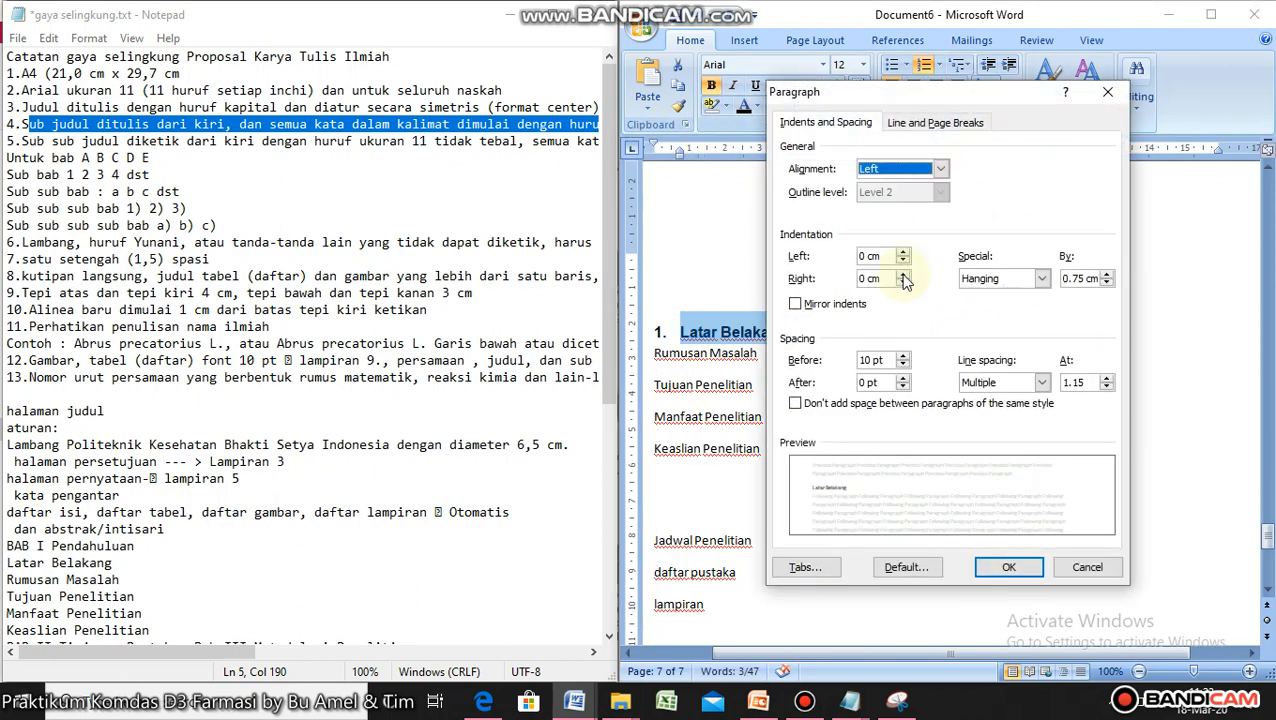
pyautogui.moveTo(893, 364); pyautogui.dragTo(812, 370)
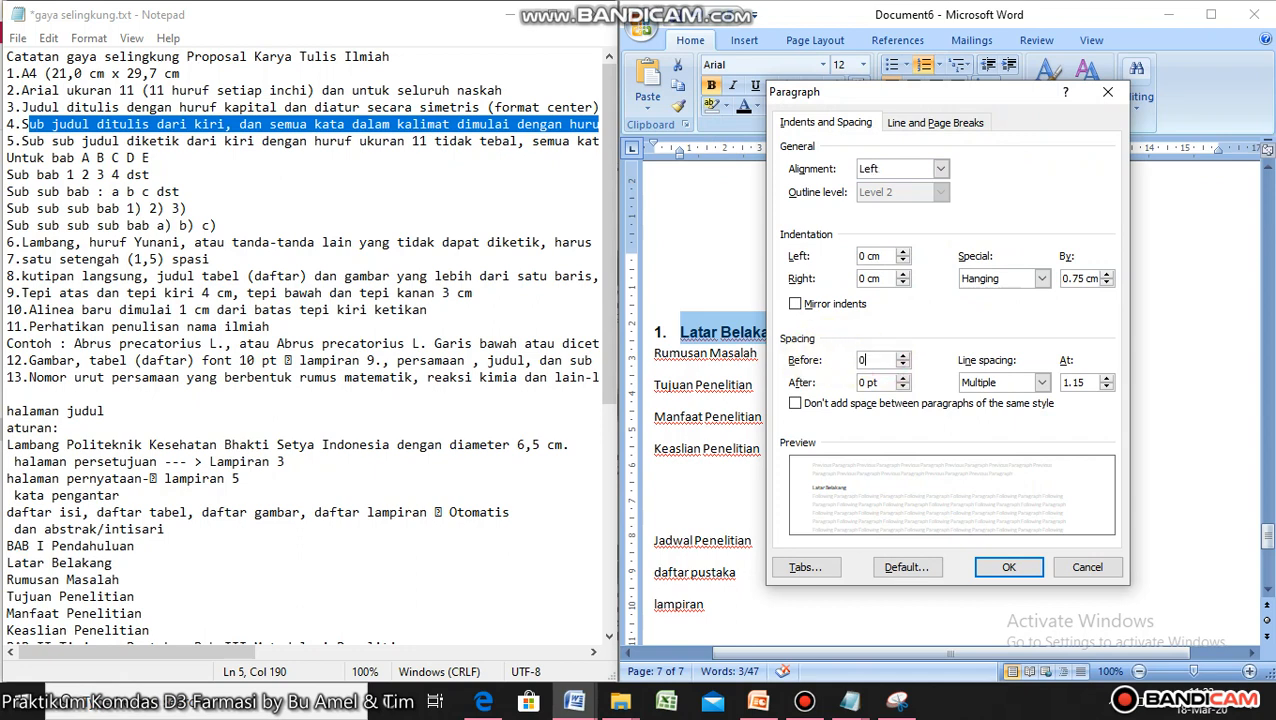
pyautogui.click(1025, 385)
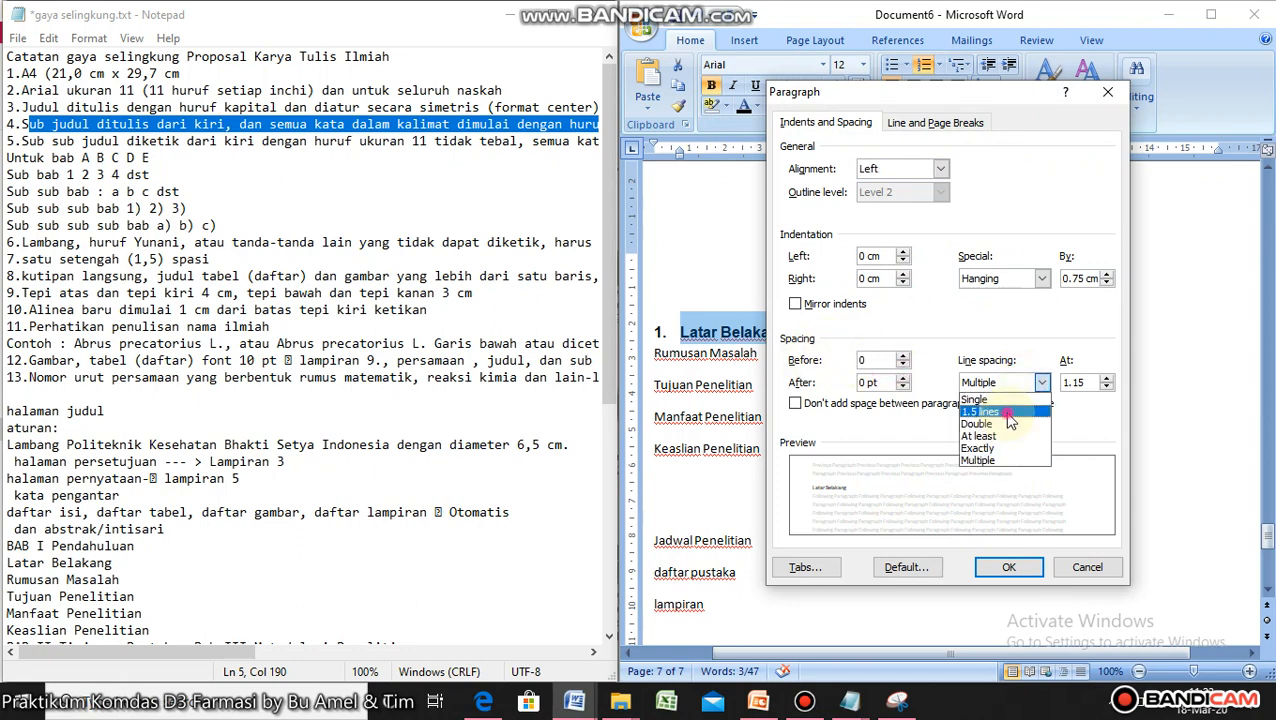
pyautogui.click(1000, 408)
pyautogui.click(905, 381)
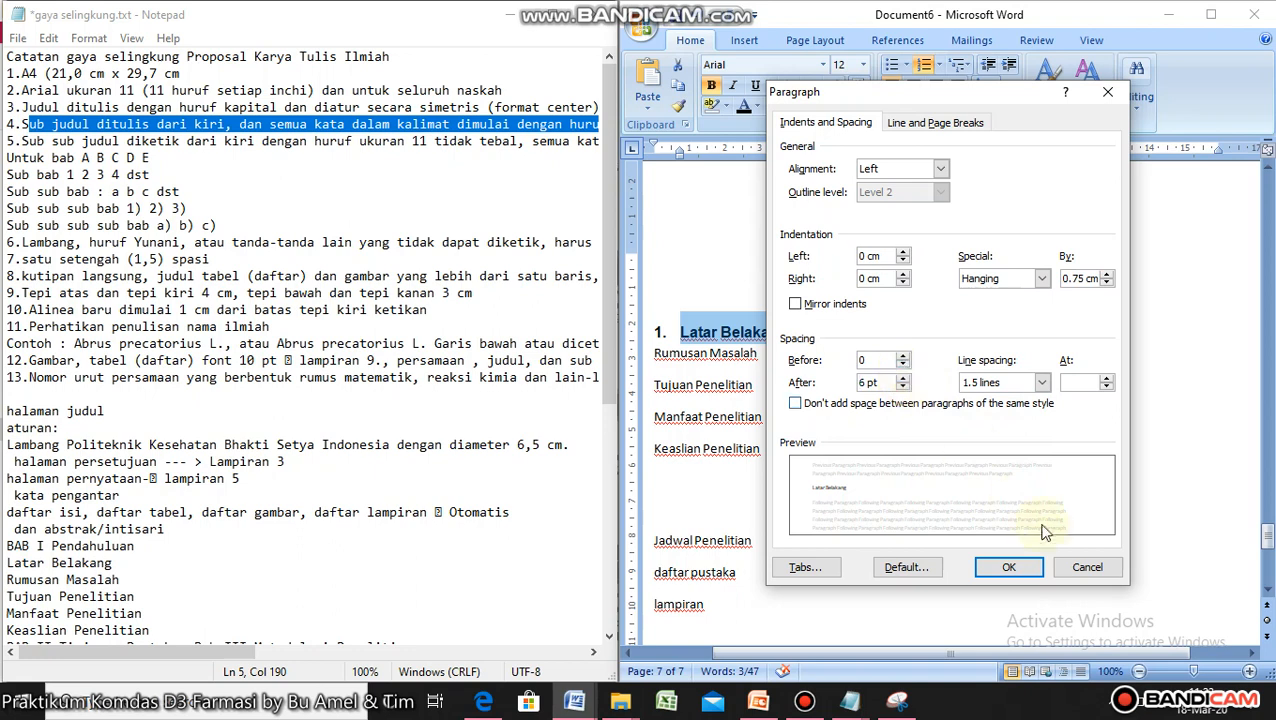
pyautogui.click(1020, 567)
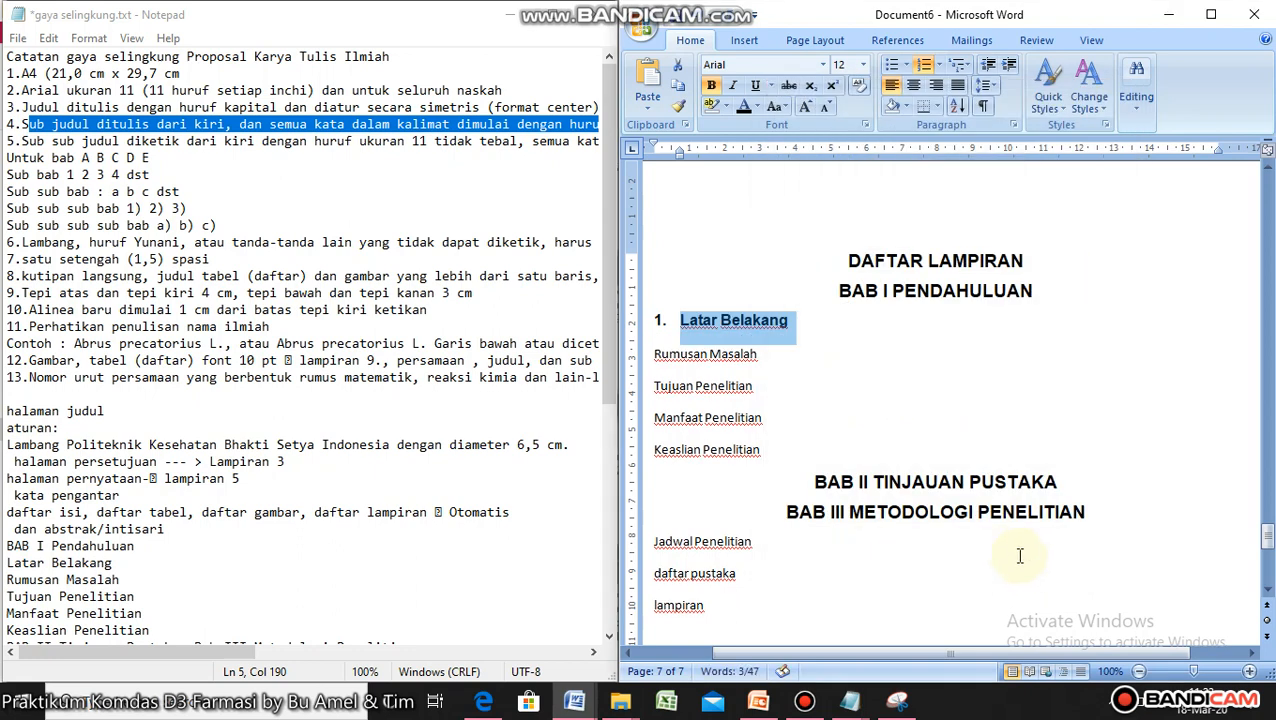
# - Copy the Latar Belakang subheading's formatting onto the Rumusan Masalah, Tujuan Penelitian, Manfaat Penelitian and Keaslian Penelitian lines
pyautogui.click(967, 362)
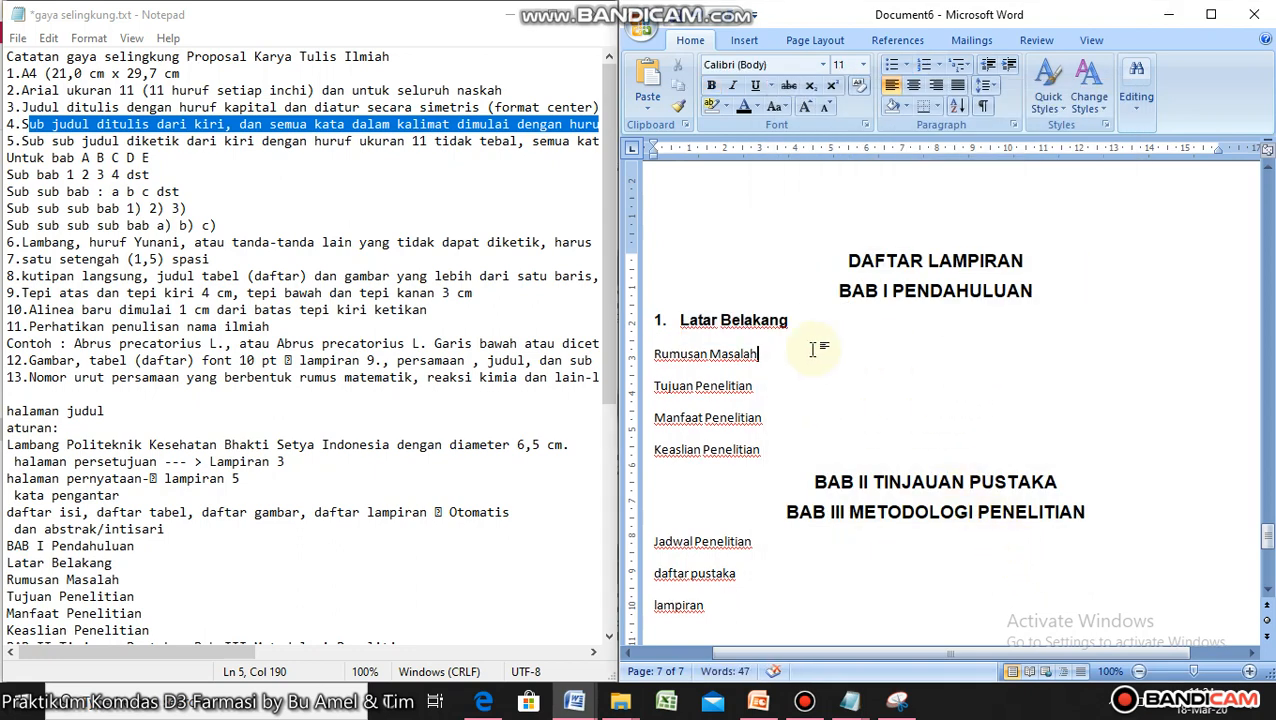
pyautogui.click(712, 322)
pyautogui.click(678, 106)
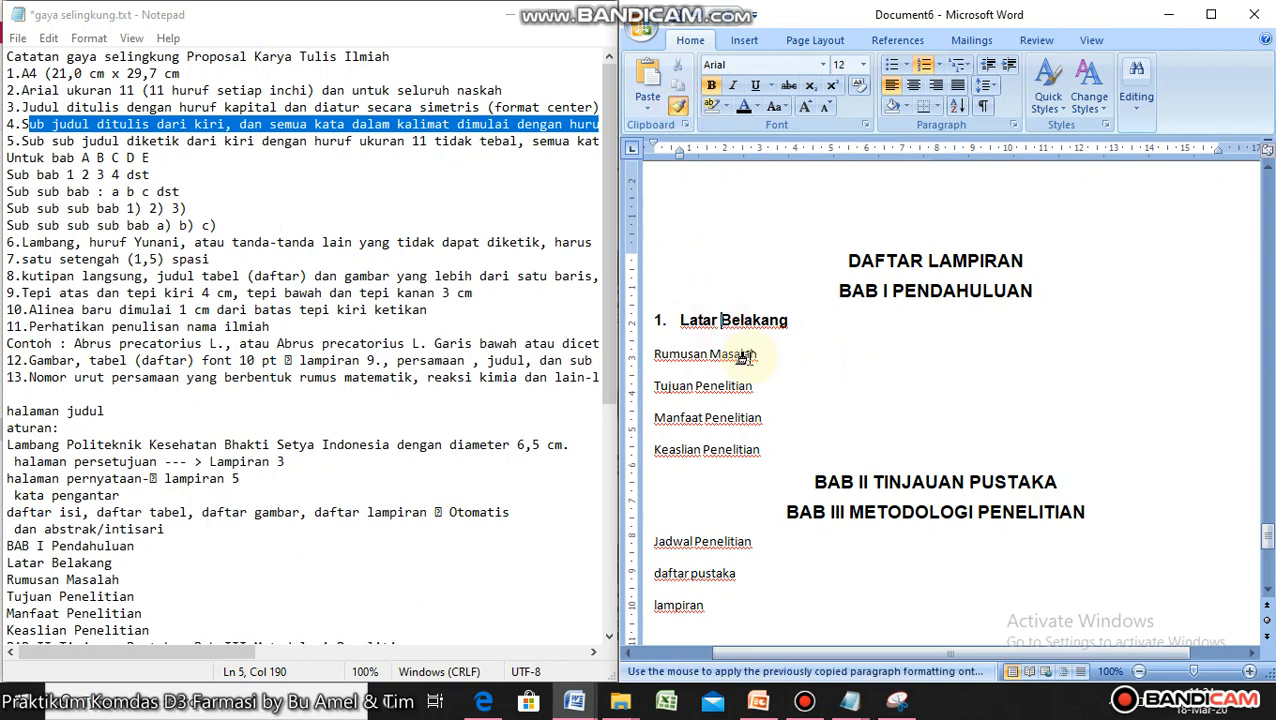
pyautogui.moveTo(763, 356); pyautogui.dragTo(658, 354)
pyautogui.click(678, 106)
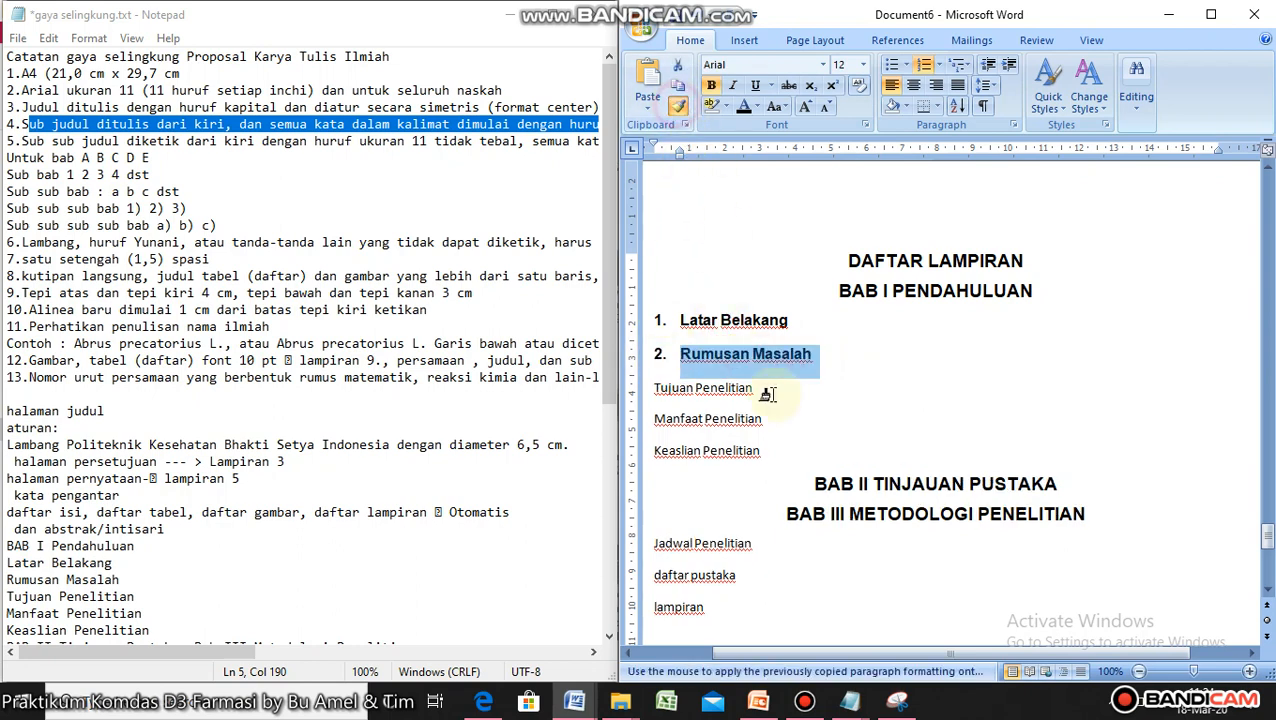
pyautogui.moveTo(766, 396); pyautogui.dragTo(655, 390)
pyautogui.click(678, 106)
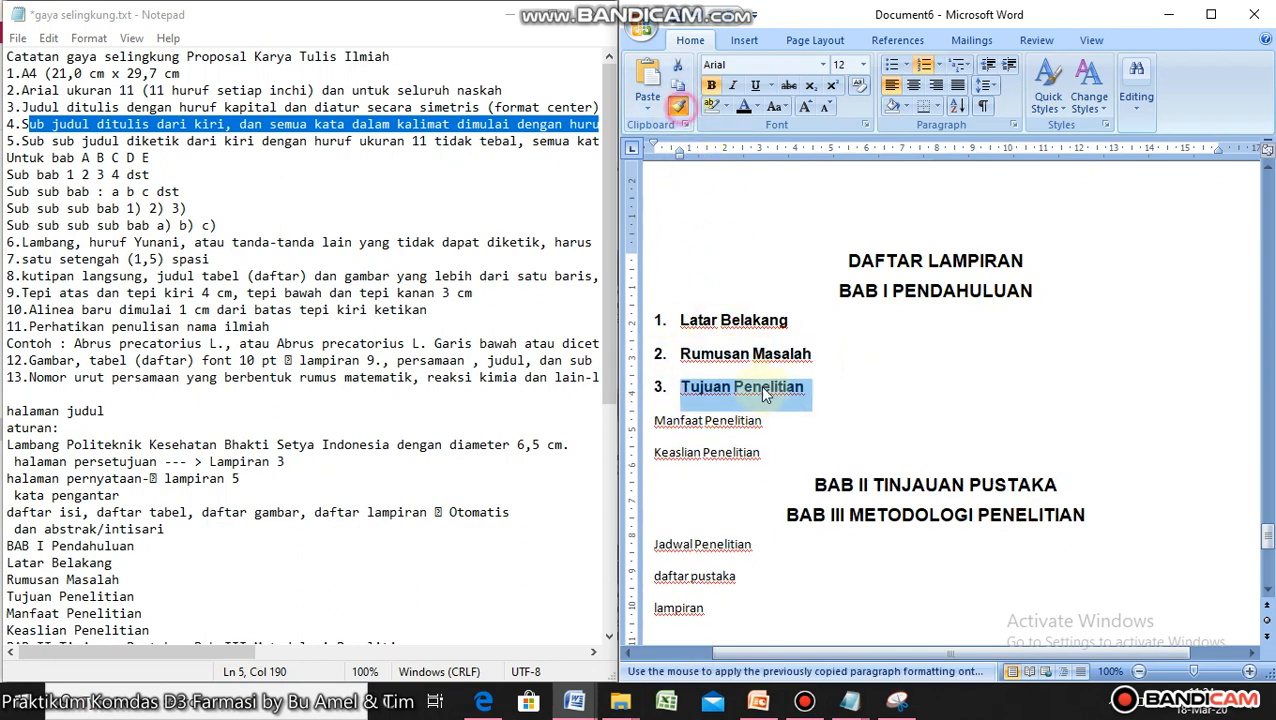
pyautogui.moveTo(763, 421); pyautogui.dragTo(657, 421)
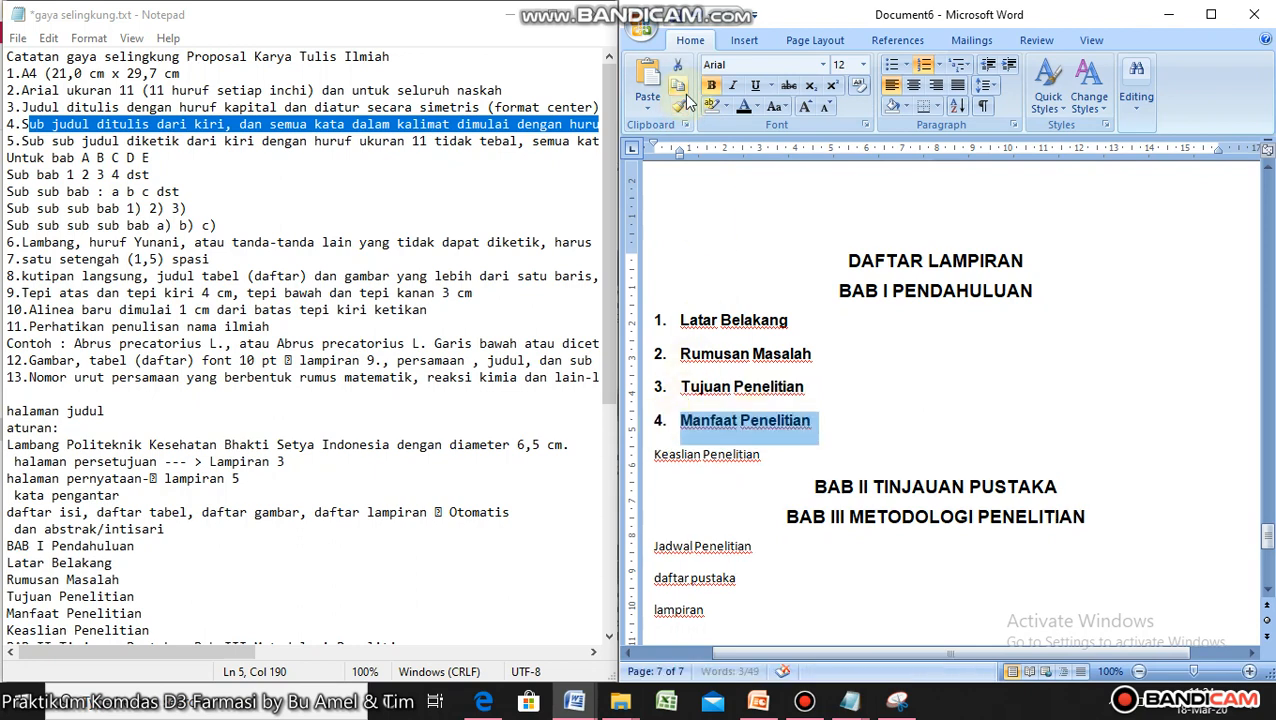
pyautogui.click(678, 106)
pyautogui.moveTo(763, 463); pyautogui.dragTo(655, 457)
# - Copy the BAB III METODOLOGI PENELITIAN heading's formatting onto the daftar pustaka and Jadwal Penelitian lines
pyautogui.scroll(-3, 759, 441)
pyautogui.scroll(2, 760, 437)
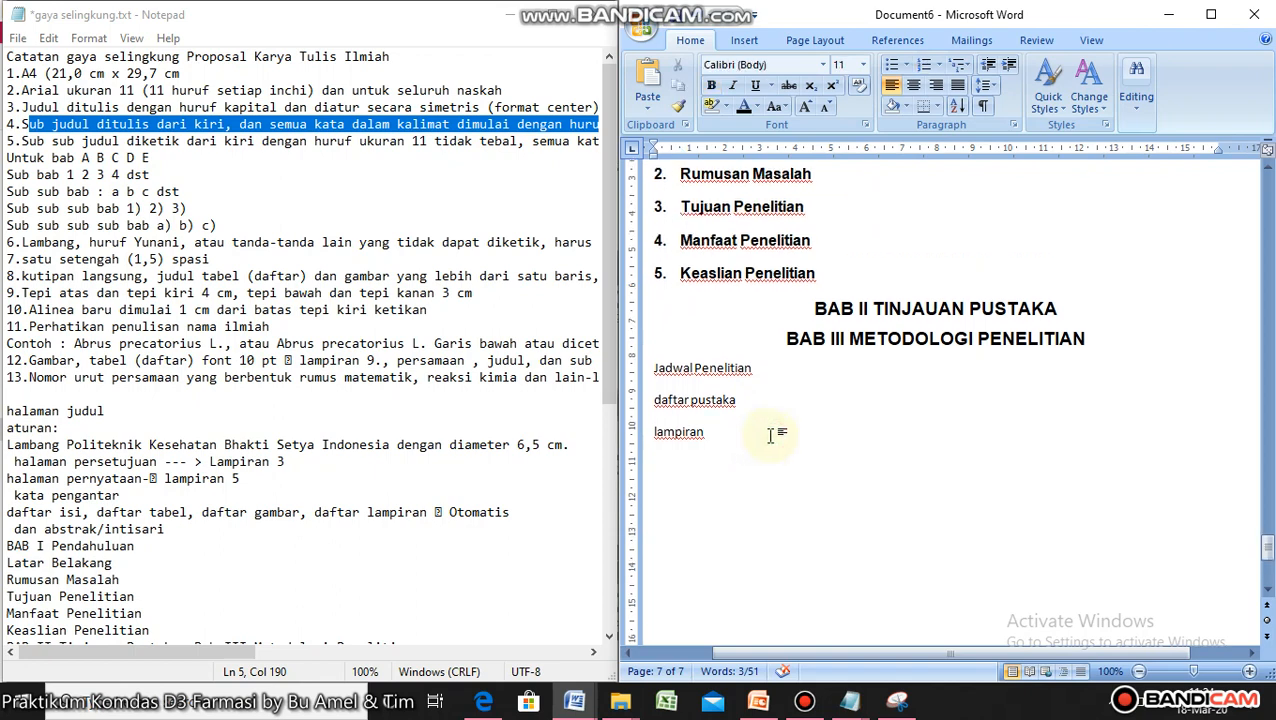
pyautogui.click(860, 338)
pyautogui.click(680, 107)
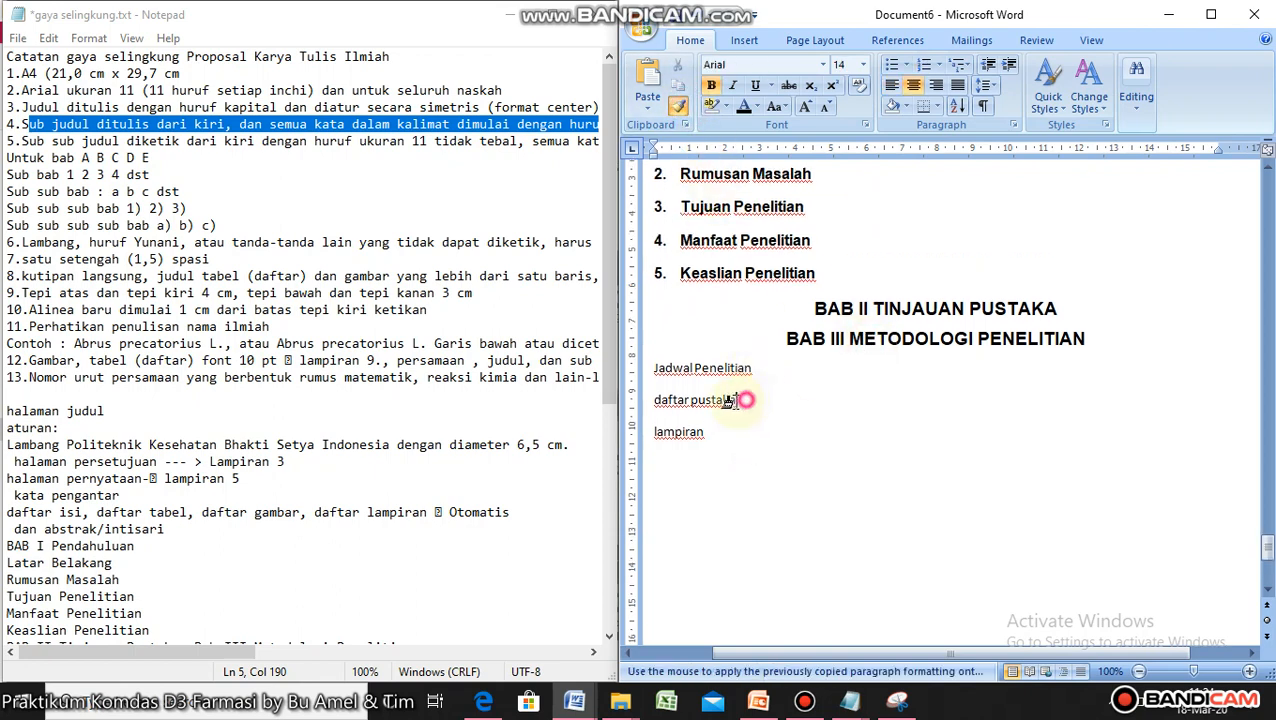
pyautogui.moveTo(730, 400); pyautogui.dragTo(656, 400)
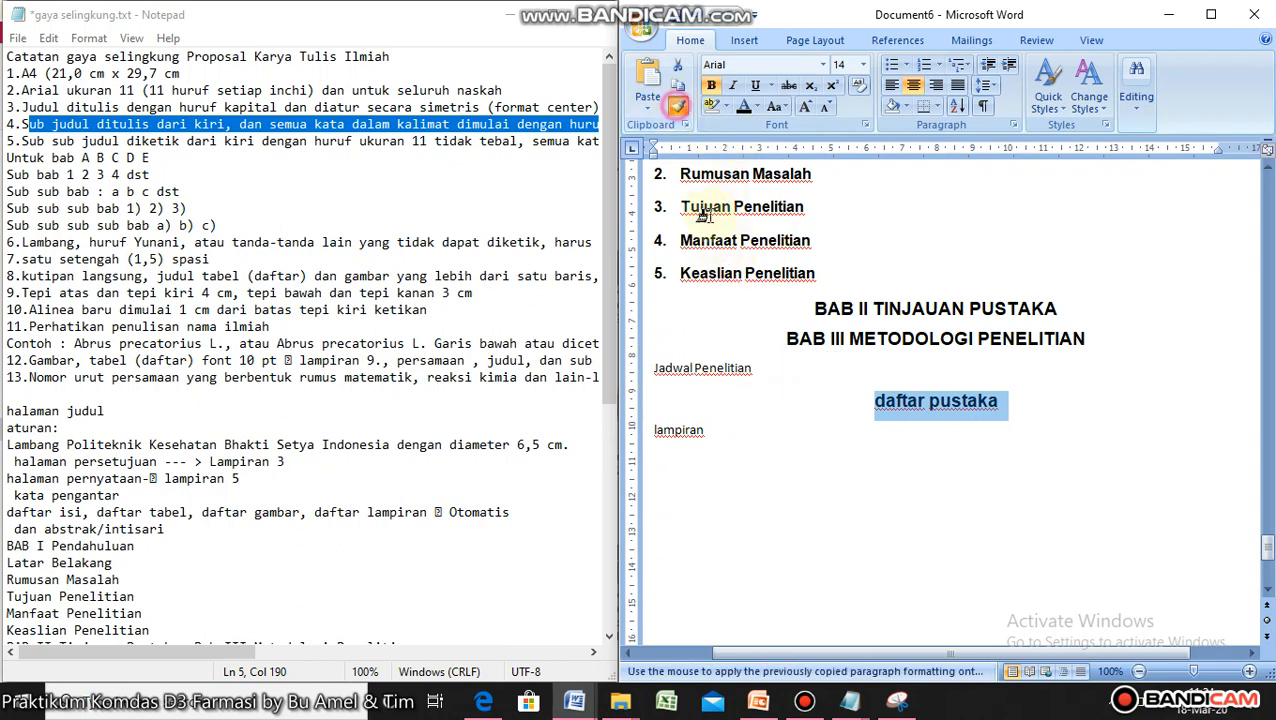
pyautogui.moveTo(755, 367); pyautogui.dragTo(655, 368)
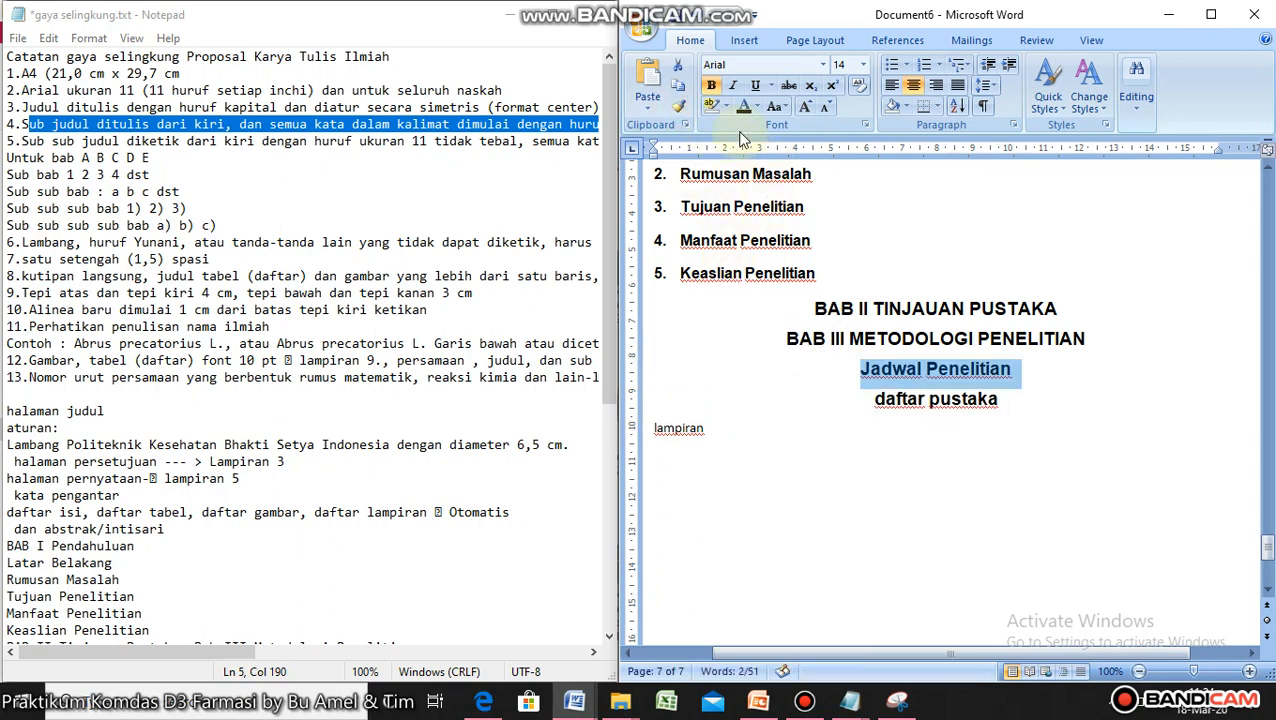
# - Copy the Jadwal Penelitian line's formatting onto lampiran, and convert the Jadwal Penelitian, daftar pustaka and lampiran lines to uppercase
pyautogui.click(680, 107)
pyautogui.moveTo(712, 428); pyautogui.dragTo(655, 428)
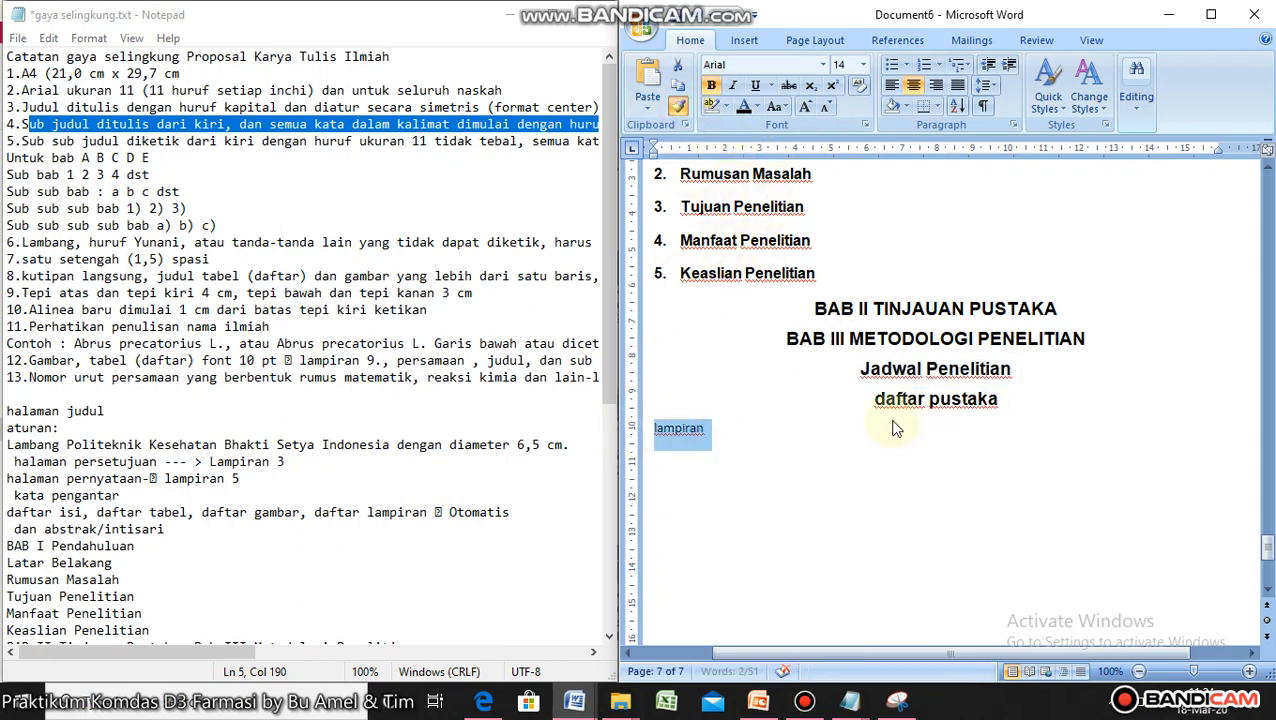
pyautogui.moveTo(985, 429)
pyautogui.mouseDown()
pyautogui.moveTo(889, 400)
pyautogui.moveTo(868, 374)
pyautogui.mouseUp()
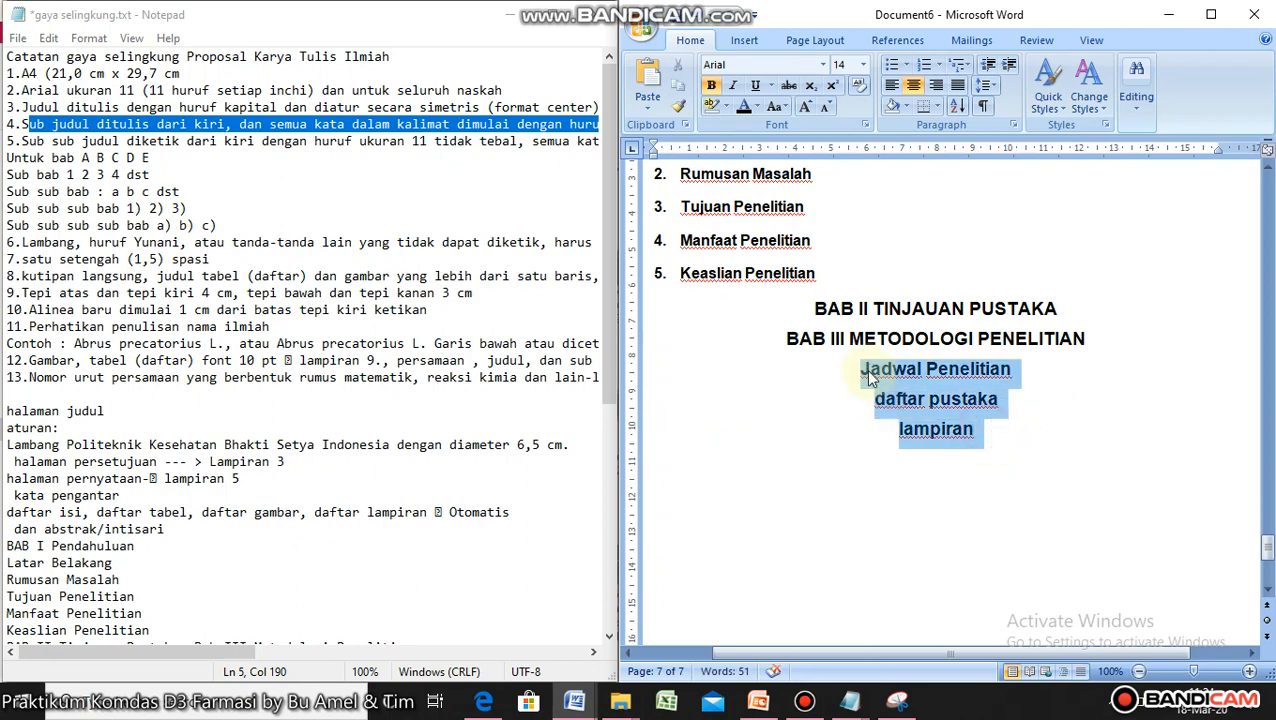
pyautogui.click(778, 112)
pyautogui.click(812, 174)
pyautogui.click(1076, 445)
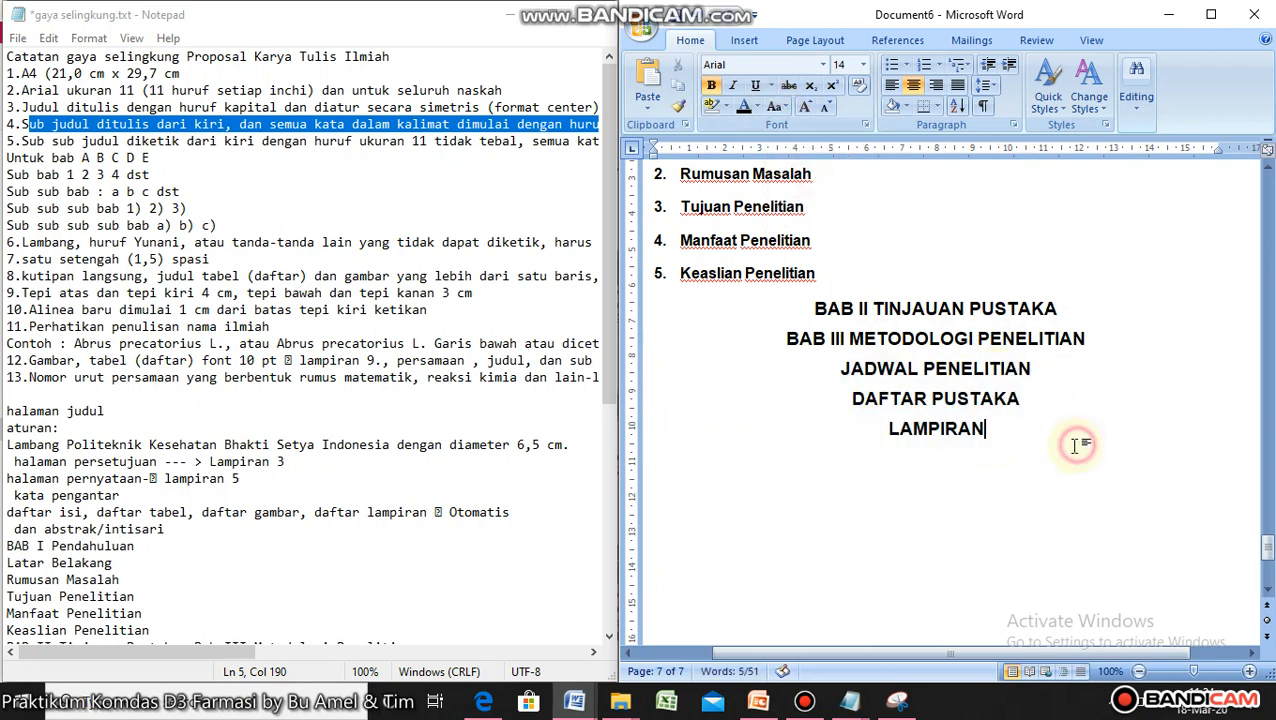
pyautogui.scroll(3, 1076, 445)
pyautogui.scroll(4, 1076, 437)
pyautogui.scroll(-3, 1078, 449)
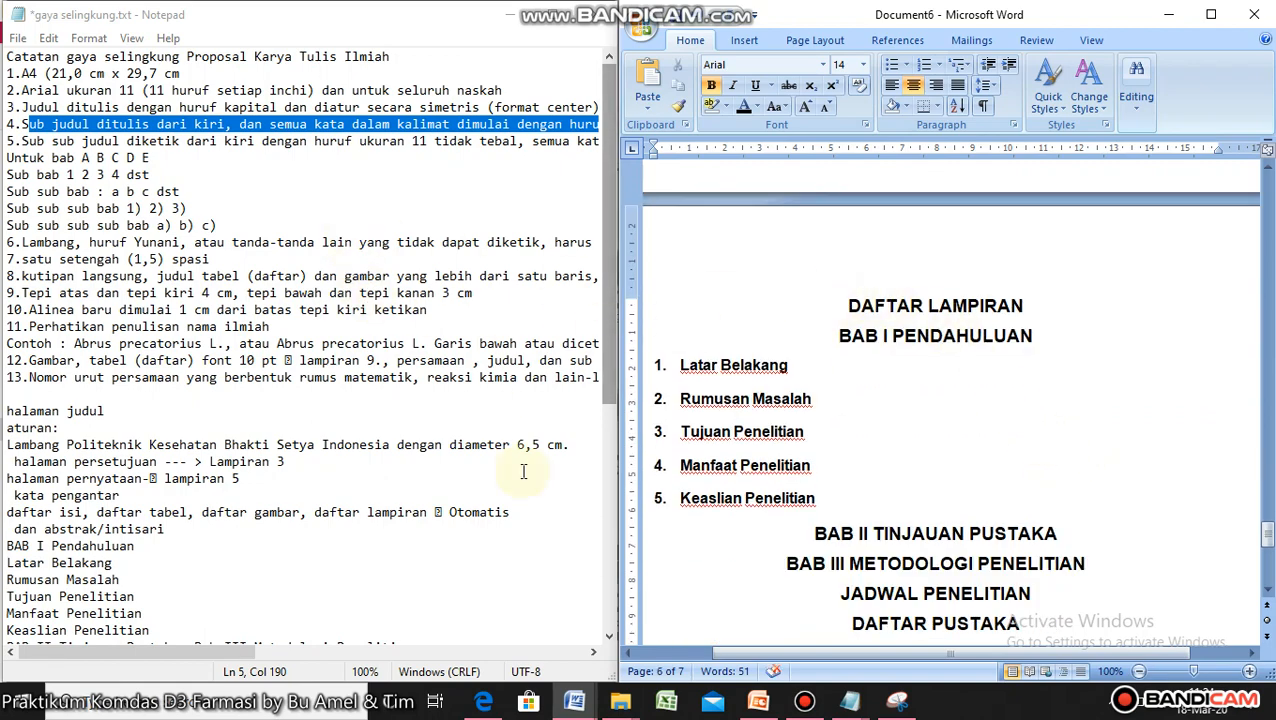
pyautogui.click(802, 704)
pyautogui.click(802, 704)
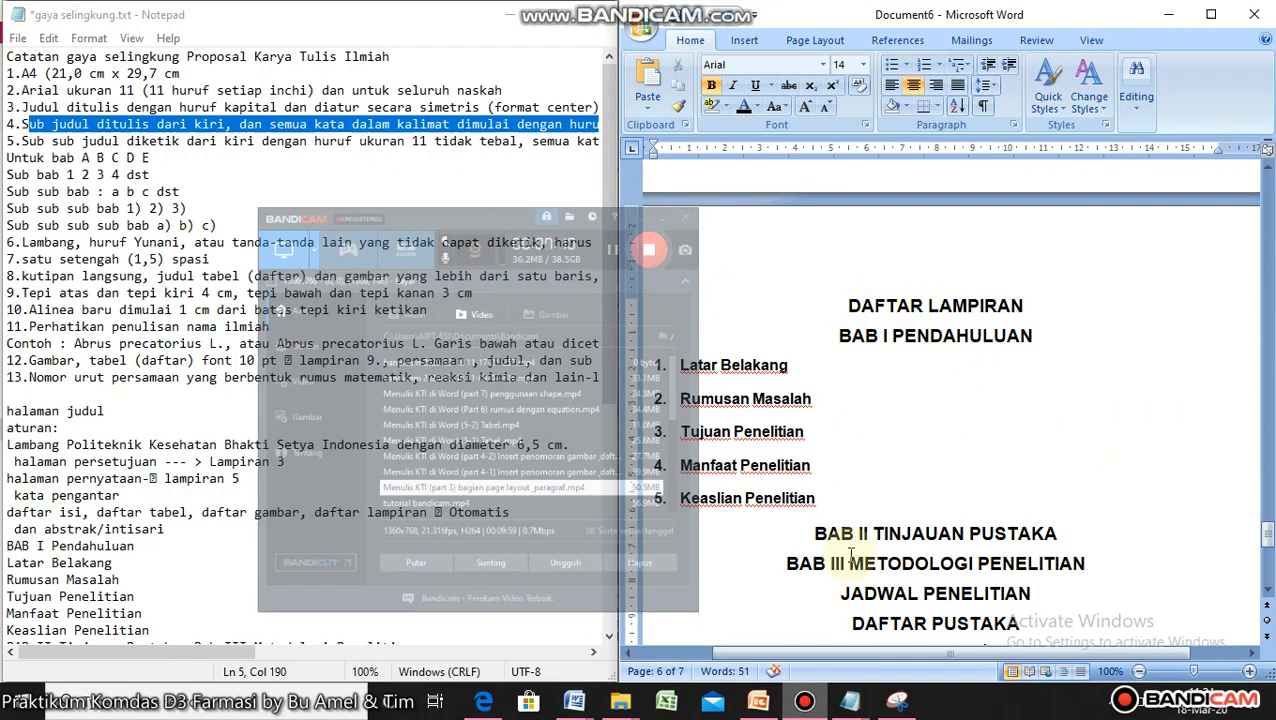
# - Insert a Next Page section break directly before the BAB I PENDAHULUAN heading
pyautogui.click(845, 306)
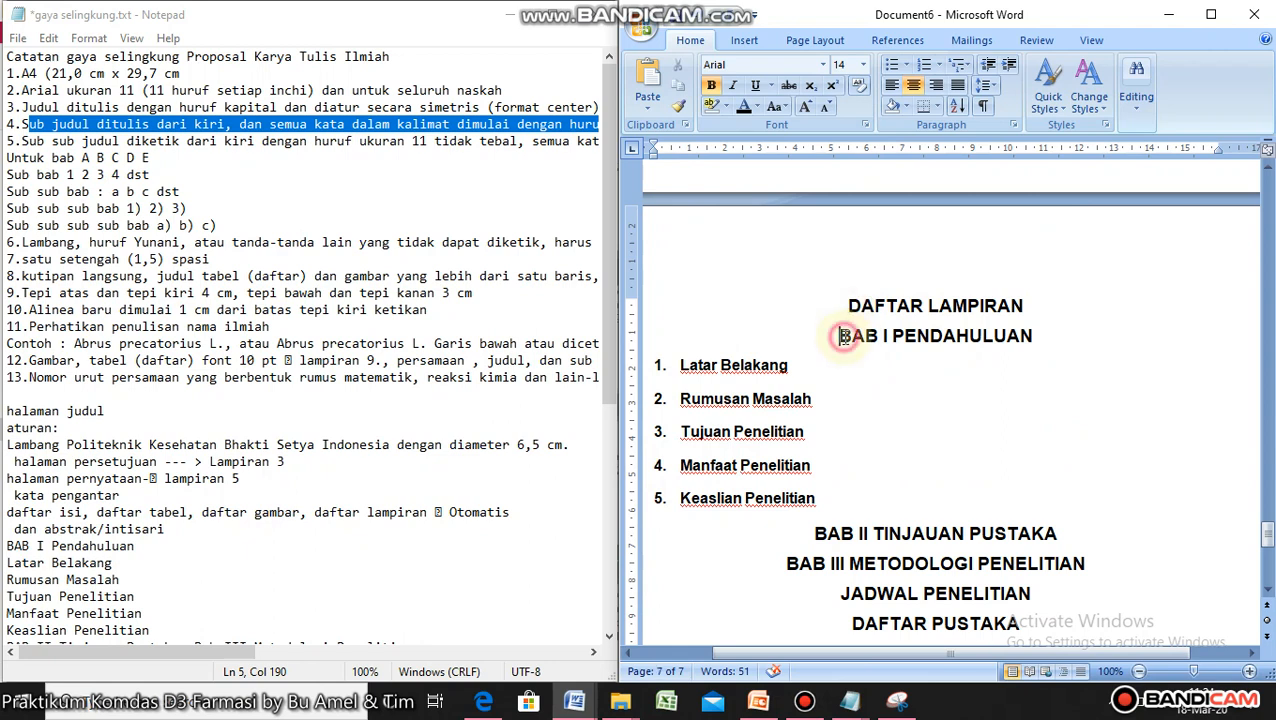
pyautogui.scroll(4, 852, 322)
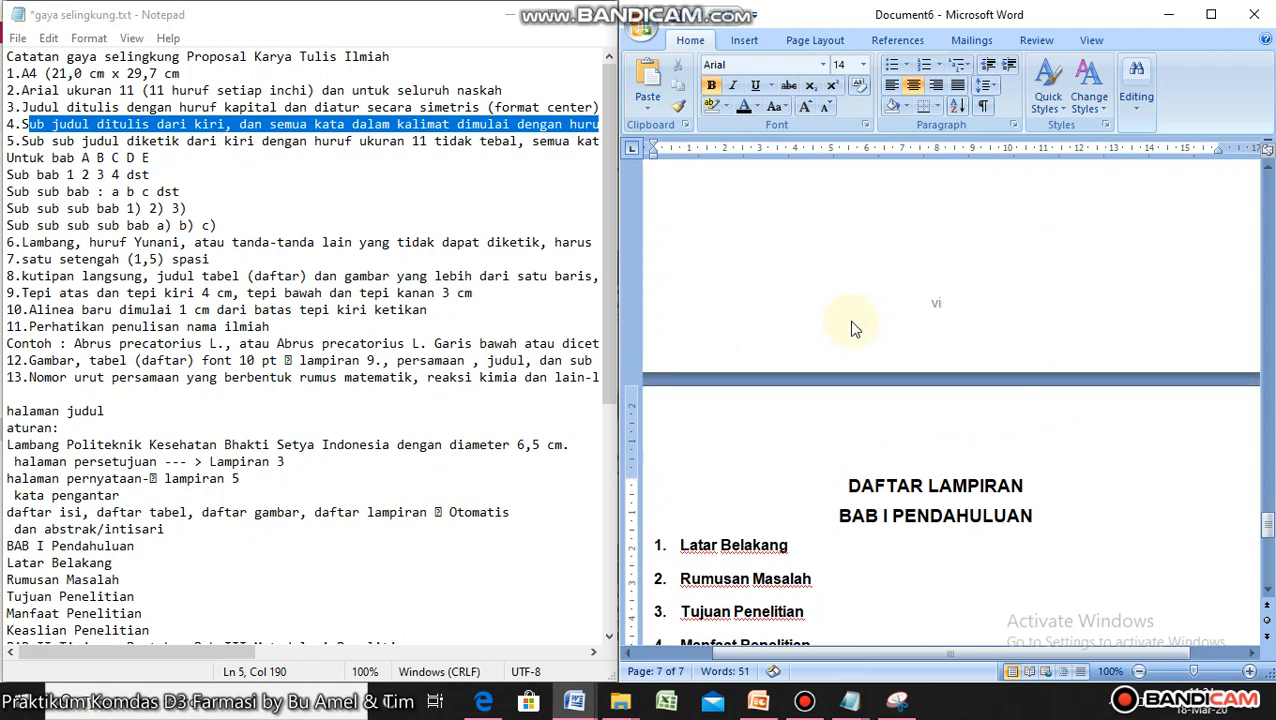
pyautogui.doubleClick(868, 322)
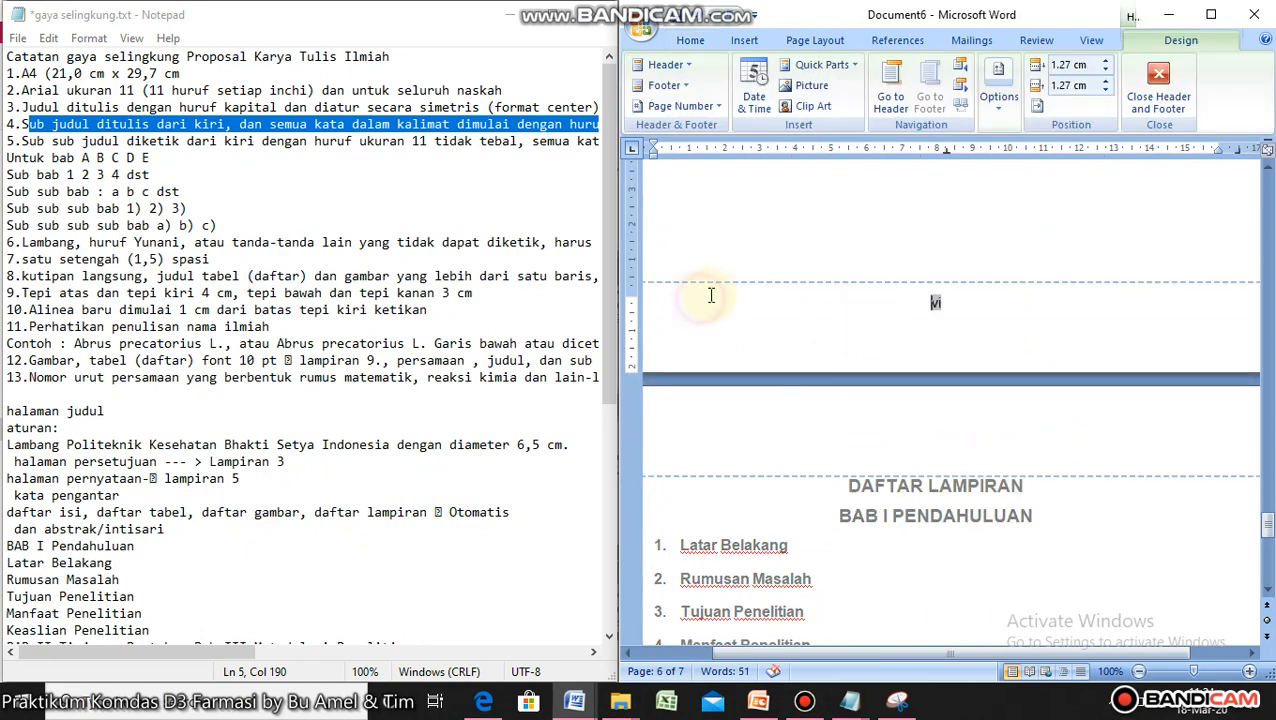
pyautogui.doubleClick(895, 551)
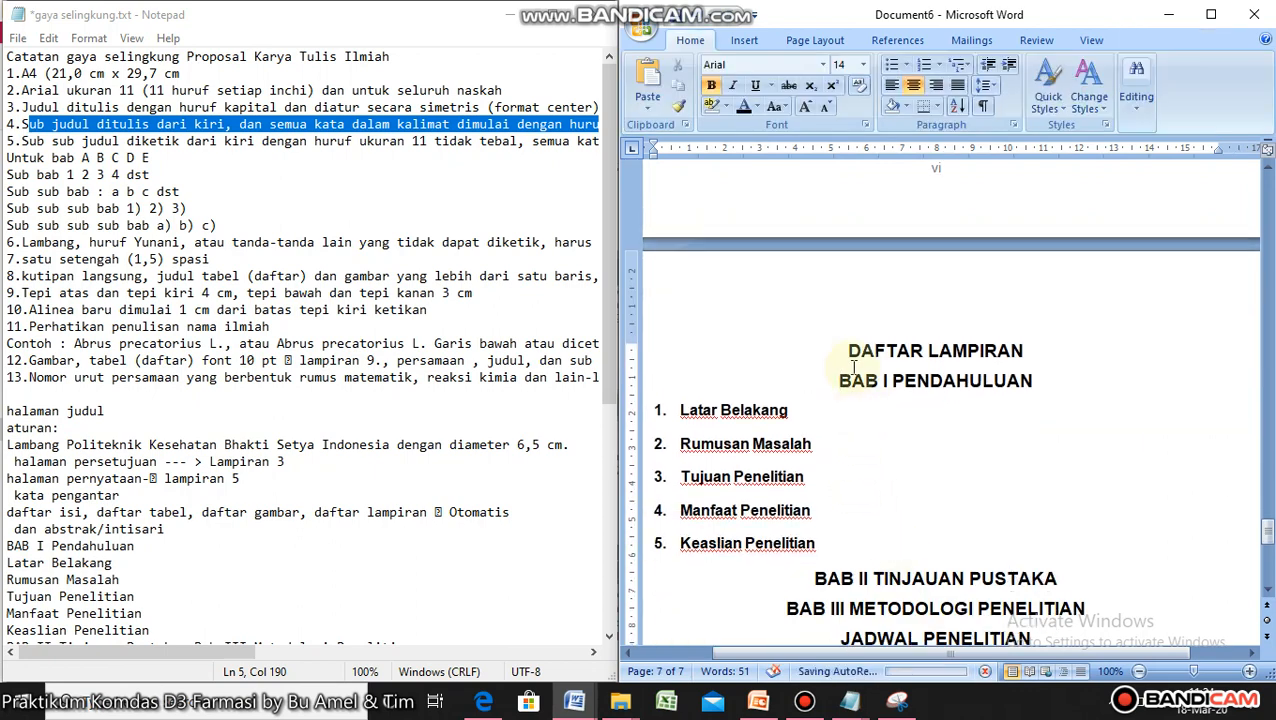
pyautogui.click(750, 42)
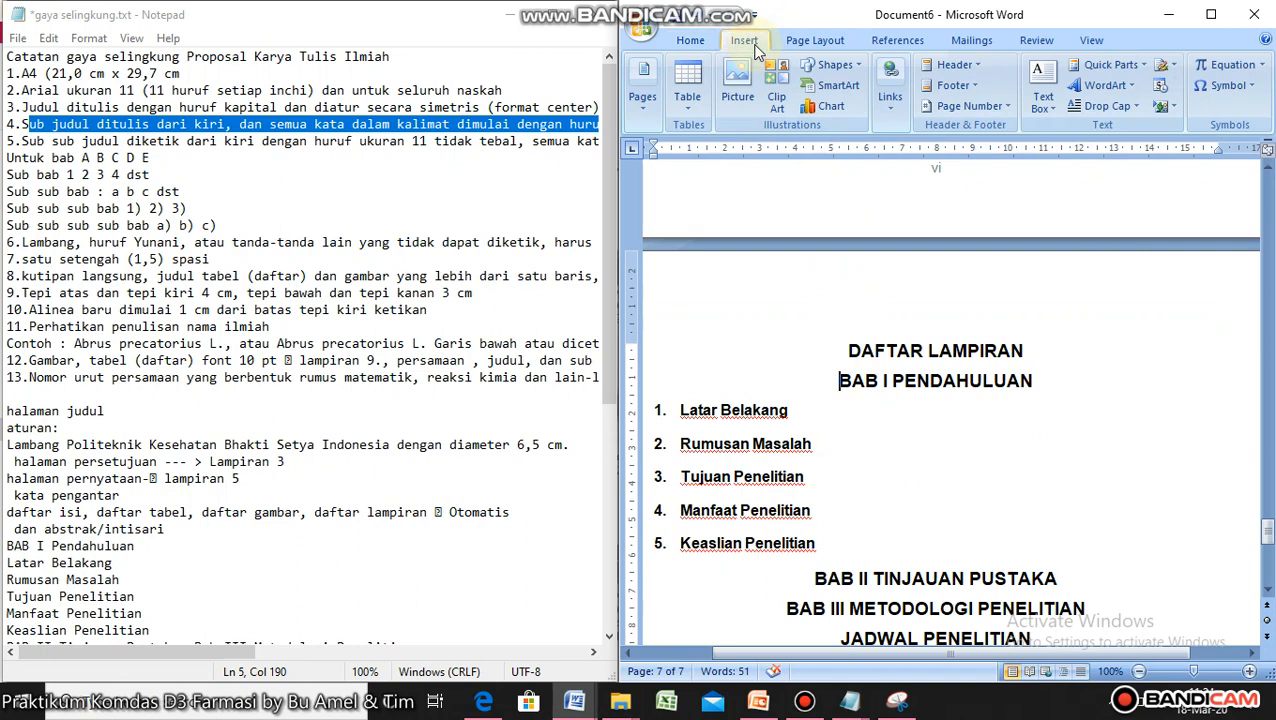
pyautogui.click(810, 42)
pyautogui.click(858, 68)
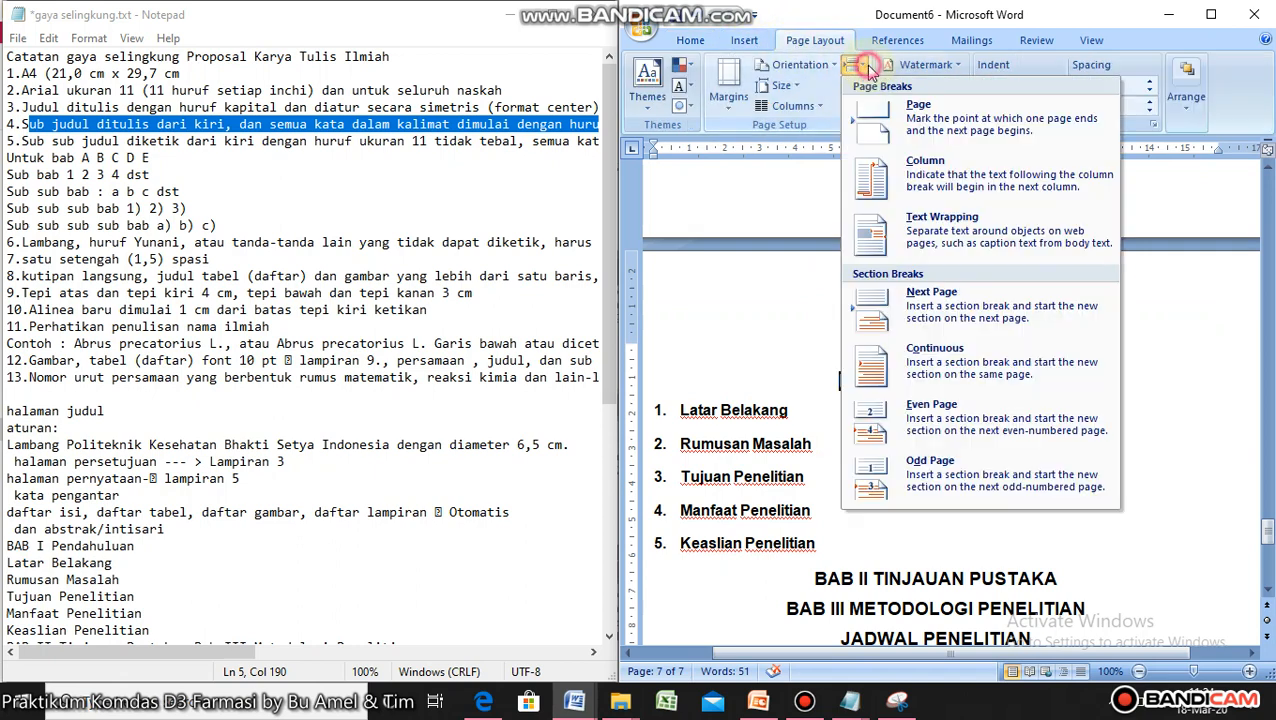
pyautogui.click(988, 328)
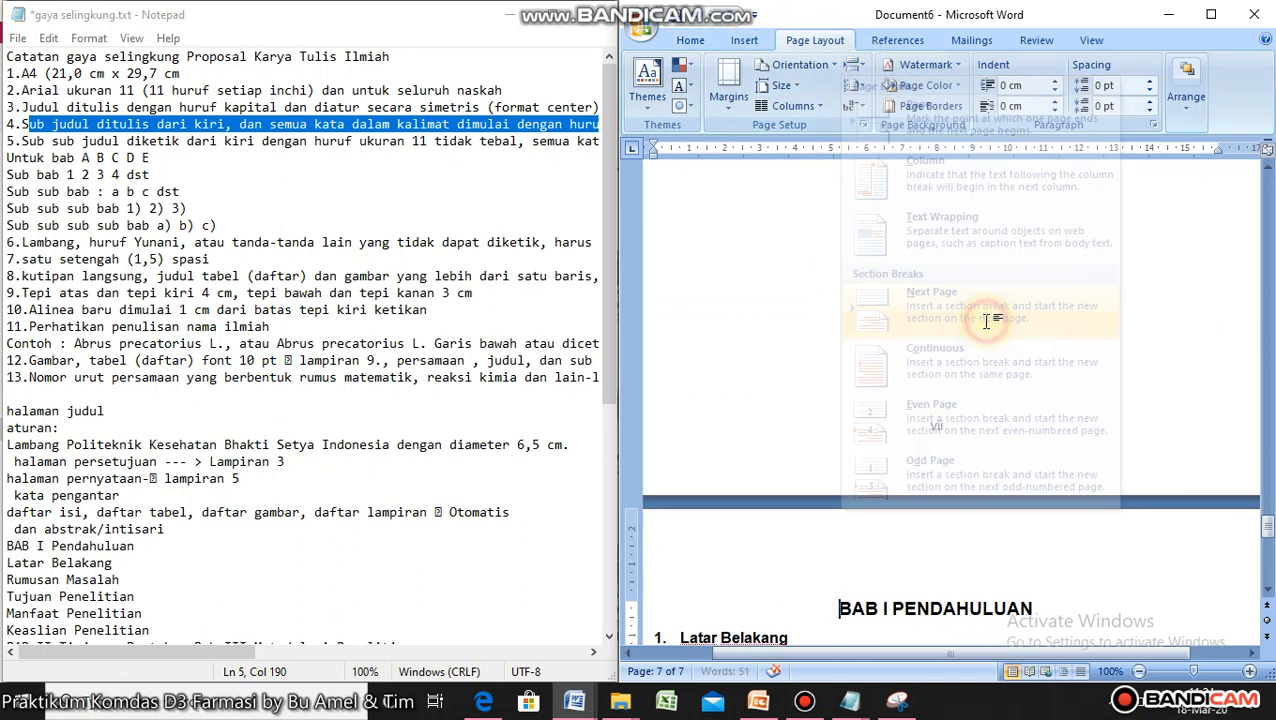
# - Open the Section 1 footer on the page before BAB I PENDAHULUAN for editing and maximize the document window
pyautogui.scroll(6, 986, 320)
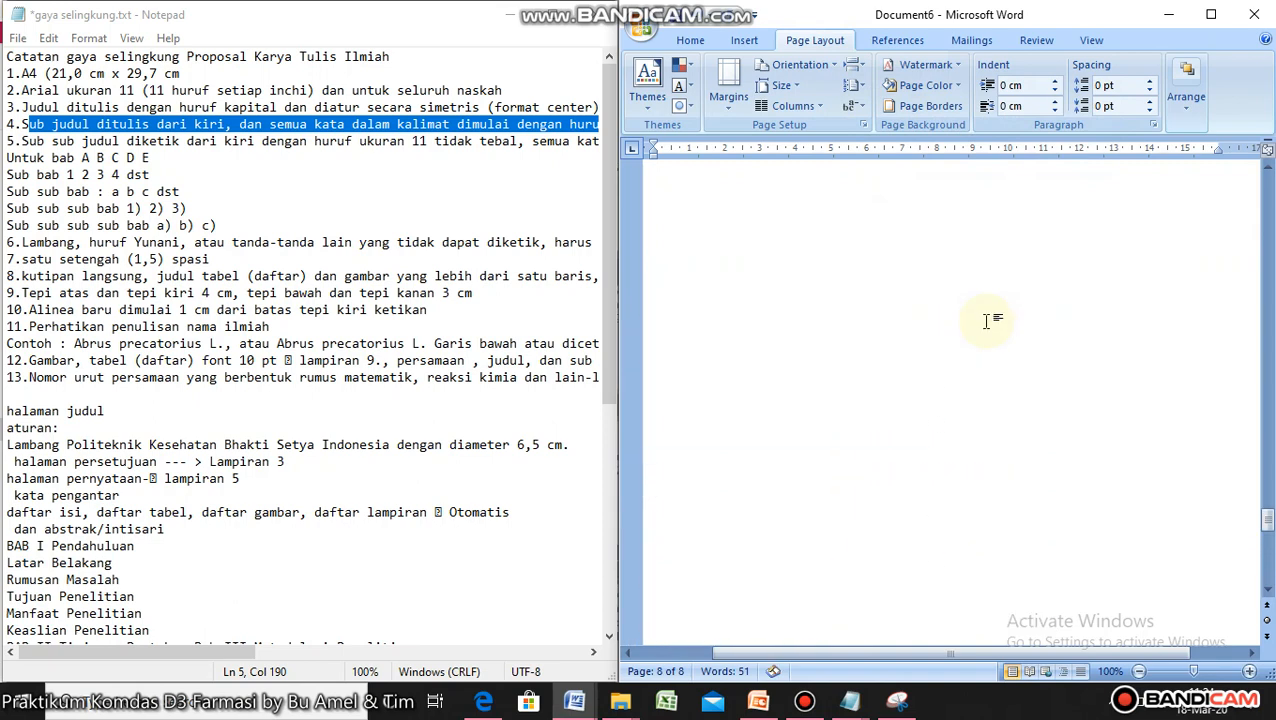
pyautogui.scroll(-2, 950, 470)
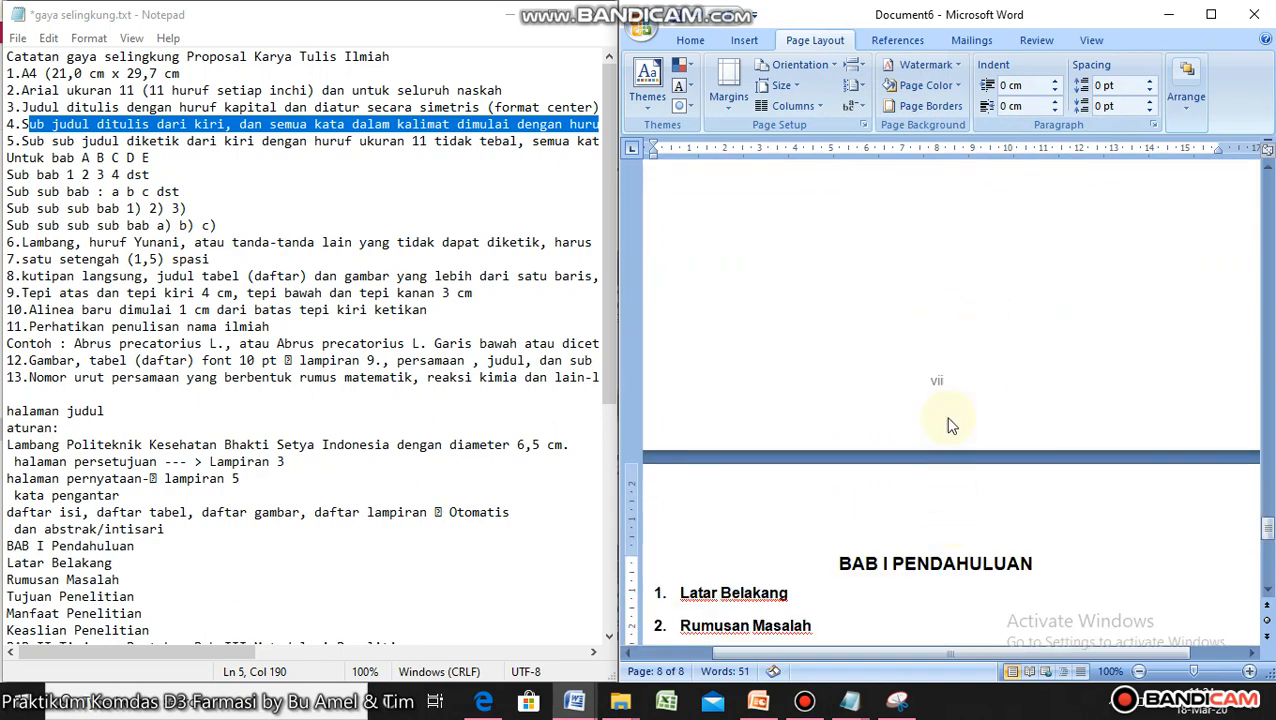
pyautogui.scroll(-15, 945, 405)
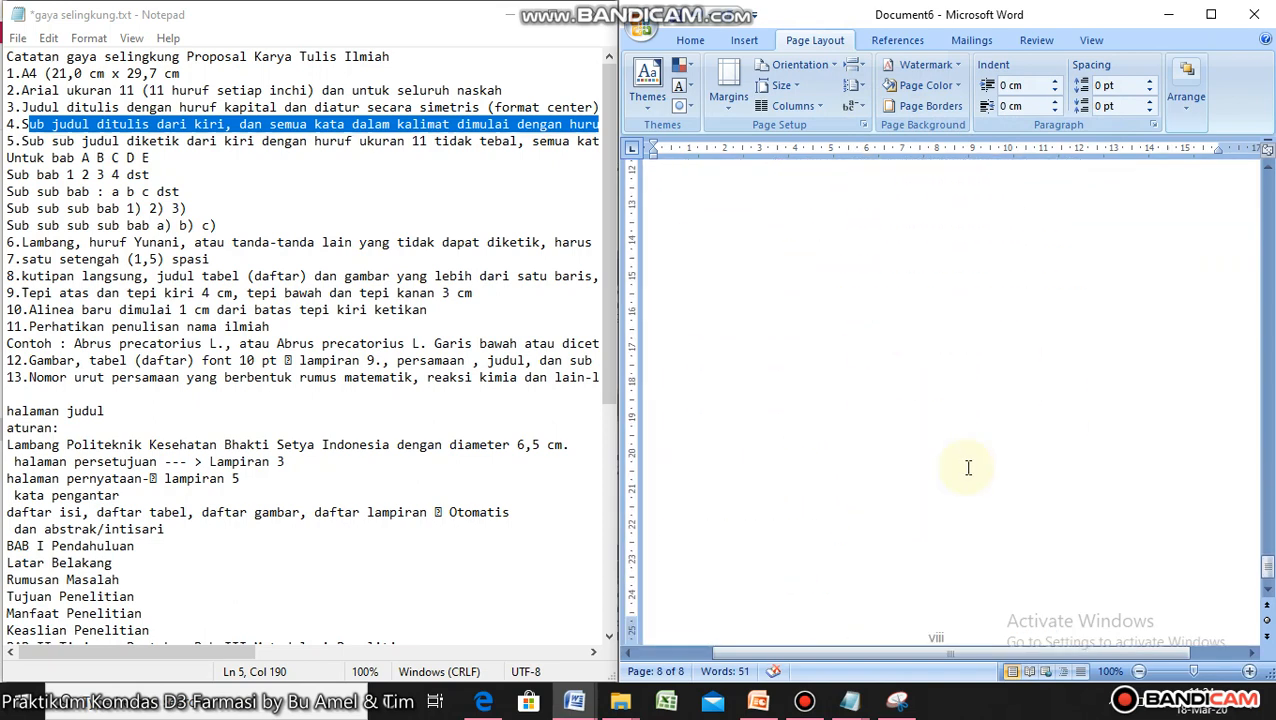
pyautogui.scroll(12, 968, 514)
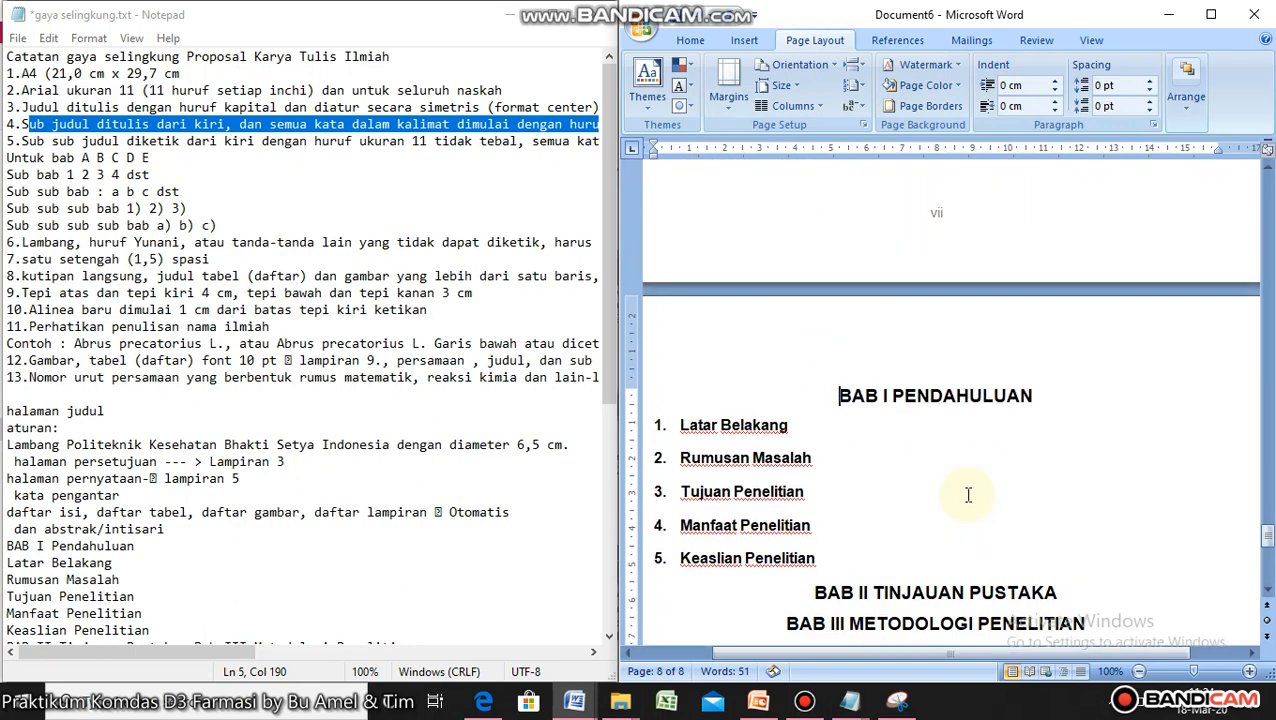
pyautogui.doubleClick(872, 235)
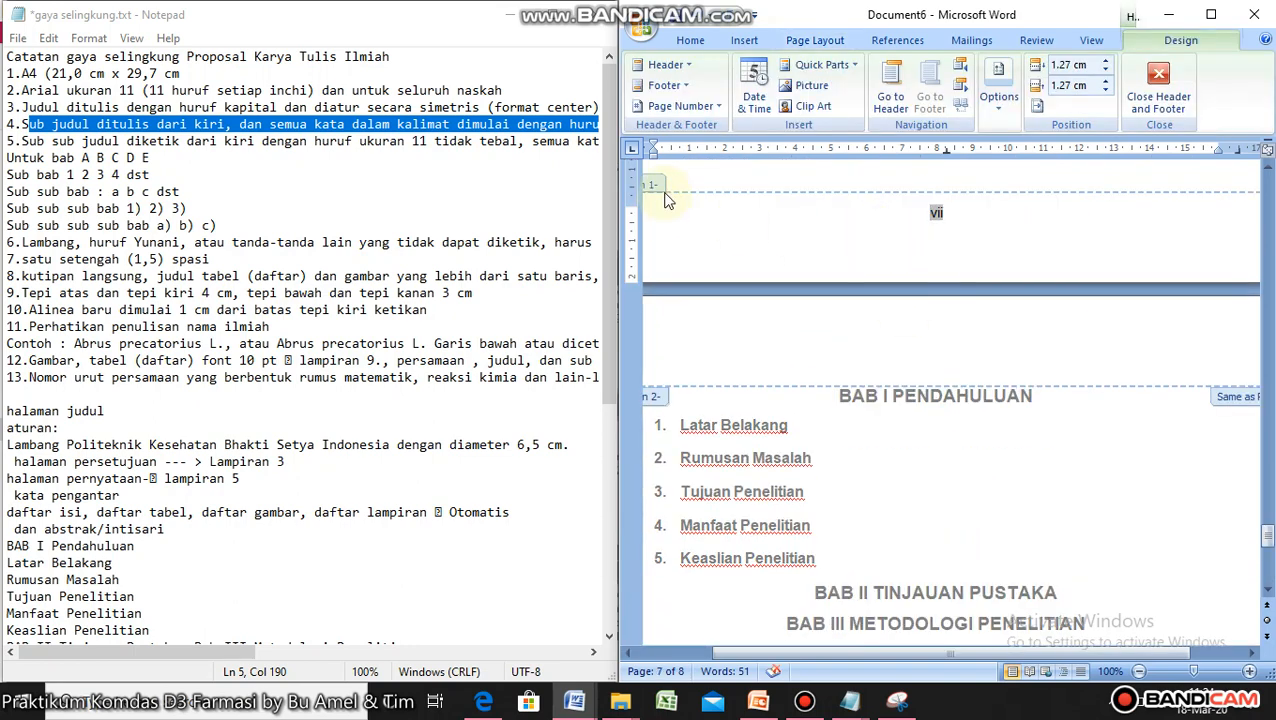
pyautogui.click(1211, 15)
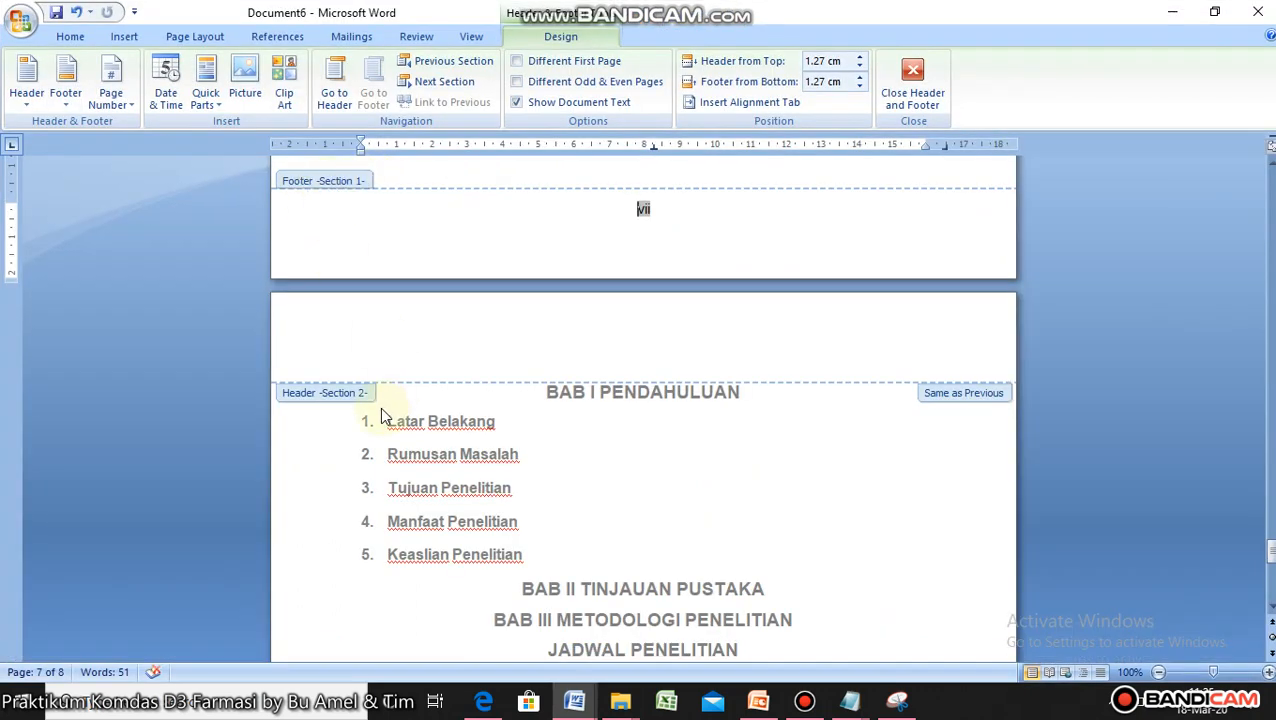
# - Unlink the Section 2 footer from the previous section's footer
pyautogui.scroll(-10, 380, 407)
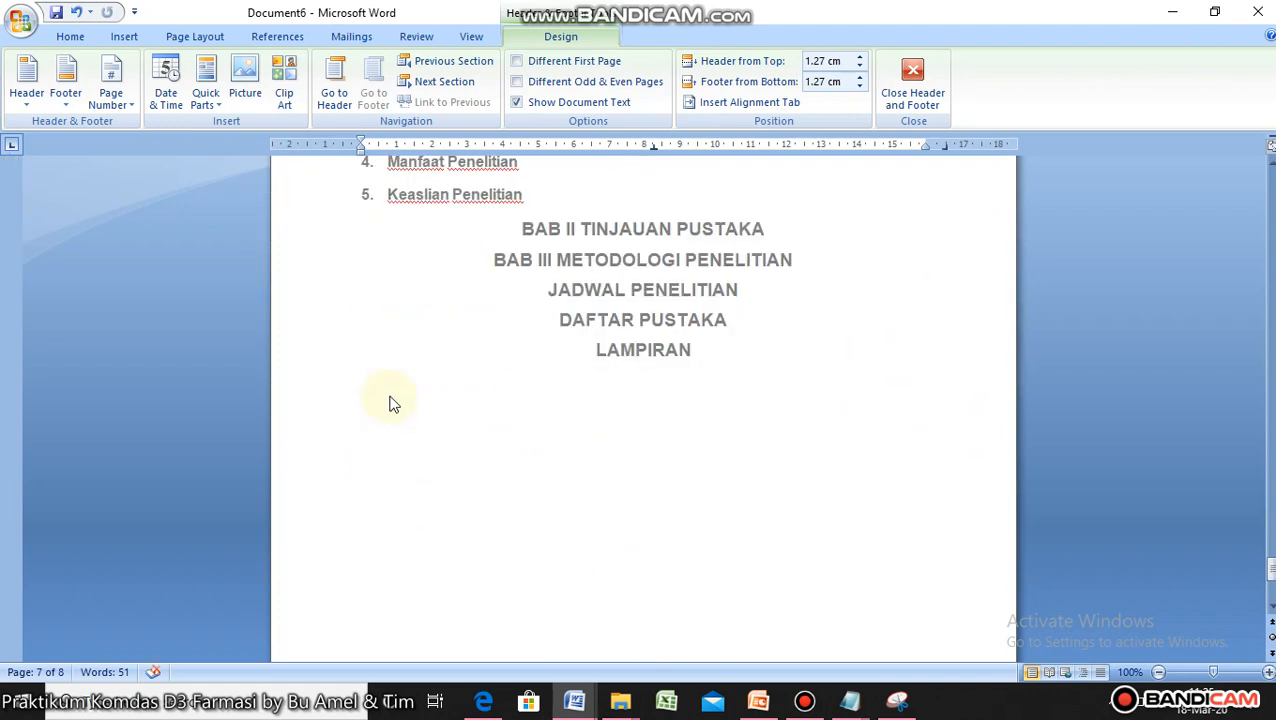
pyautogui.scroll(-1, 396, 398)
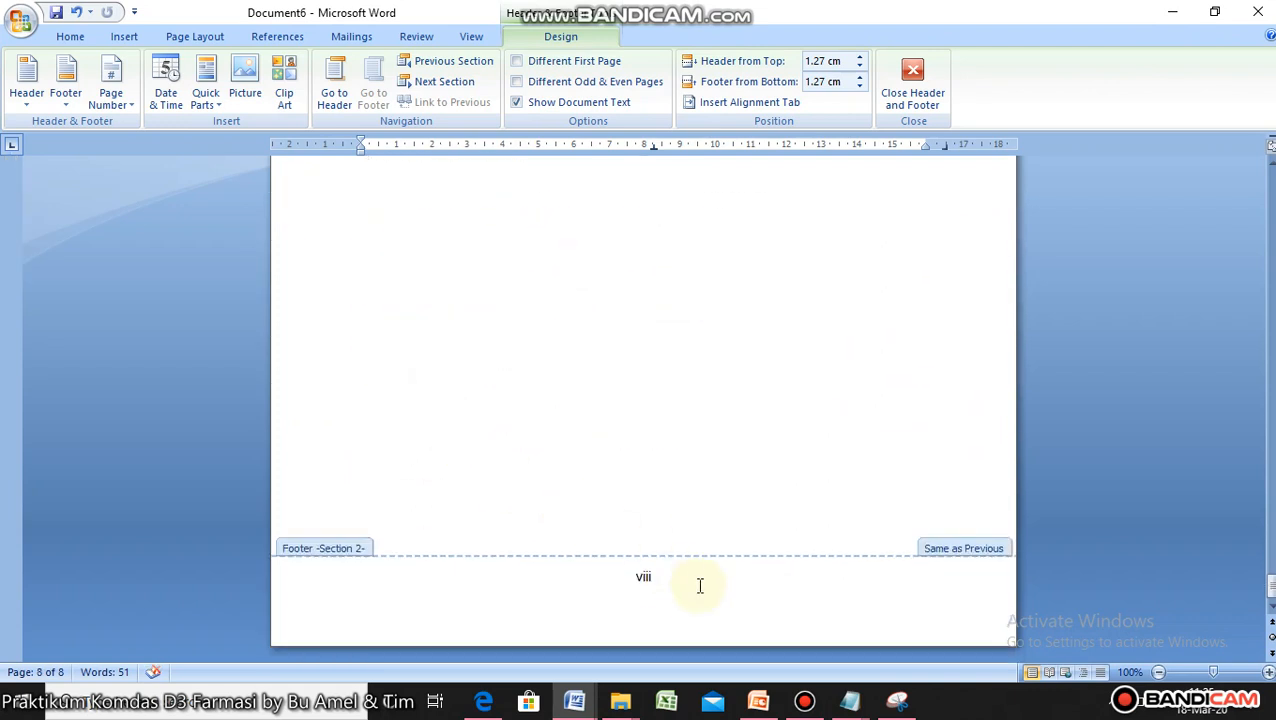
pyautogui.doubleClick(645, 577)
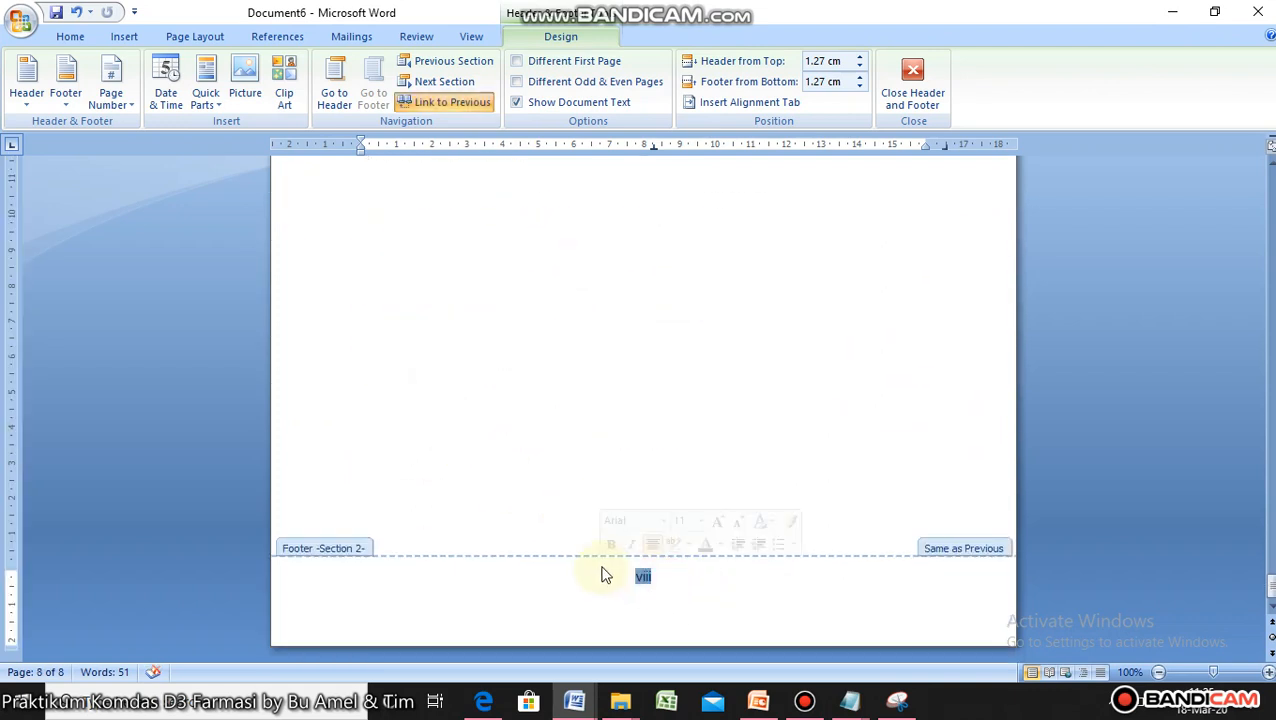
pyautogui.click(758, 590)
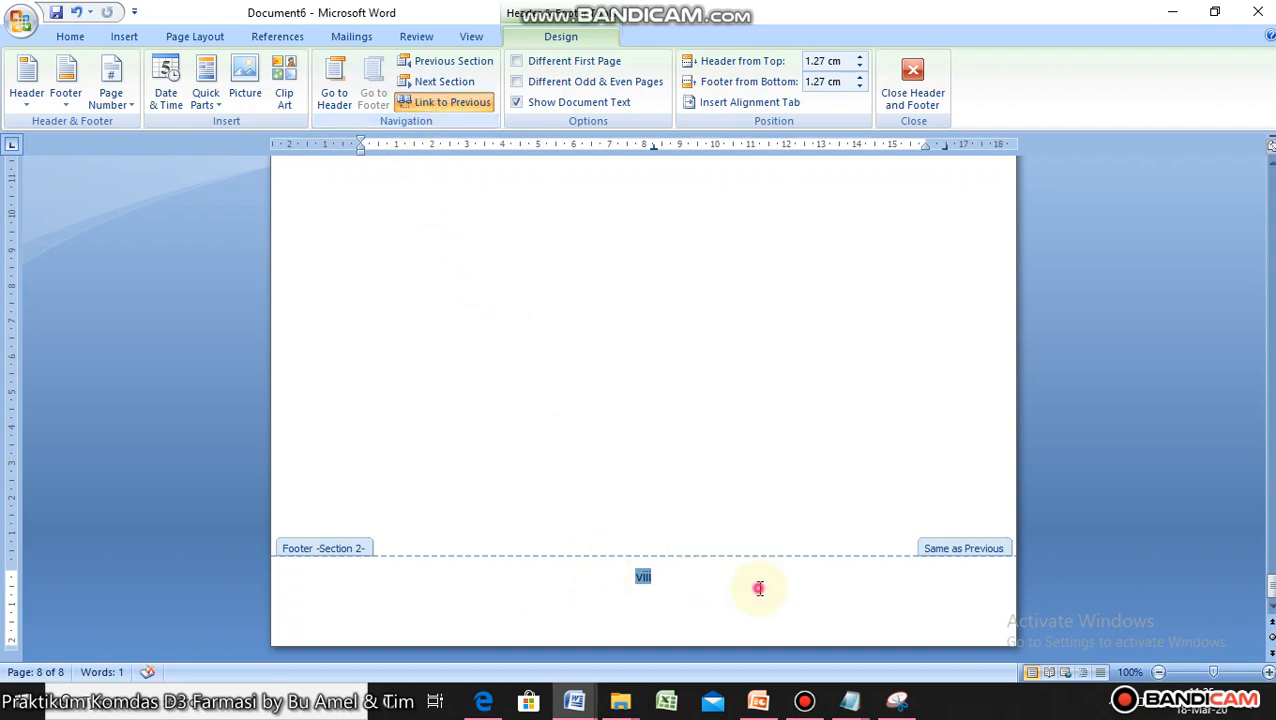
pyautogui.moveTo(681, 581); pyautogui.dragTo(613, 587)
pyautogui.scroll(3, 641, 547)
pyautogui.scroll(-3, 641, 547)
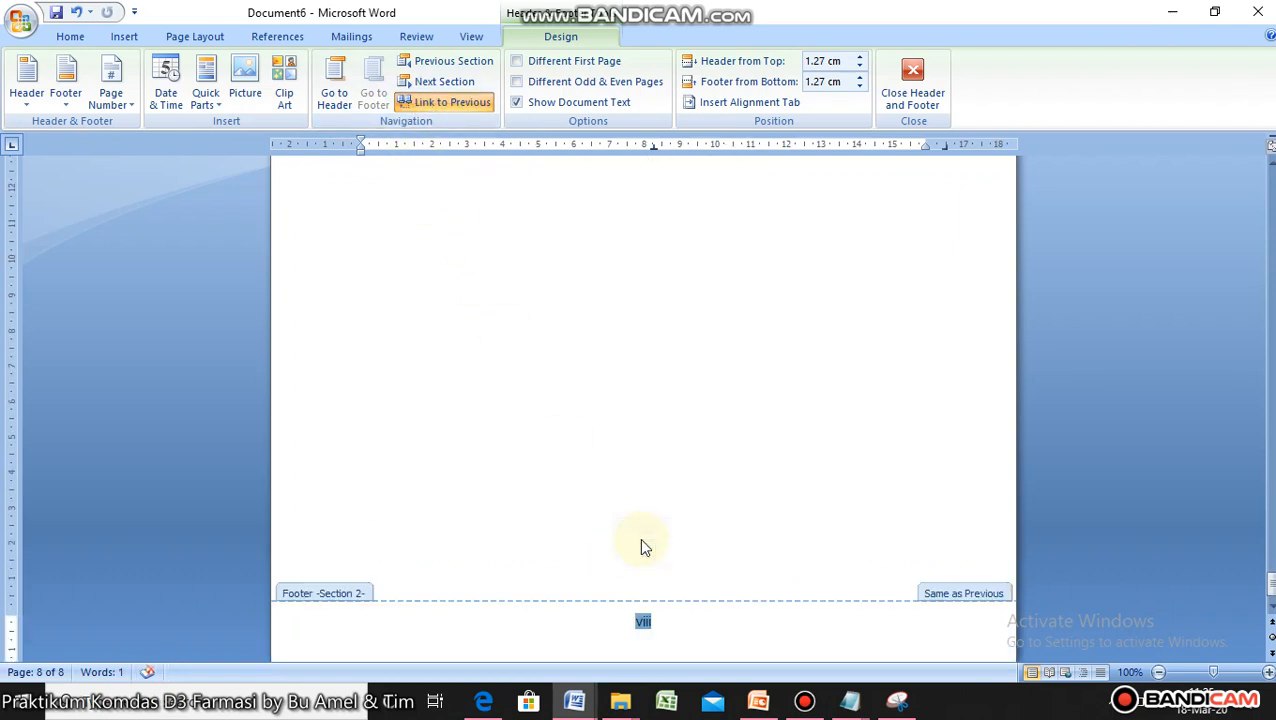
pyautogui.click(450, 104)
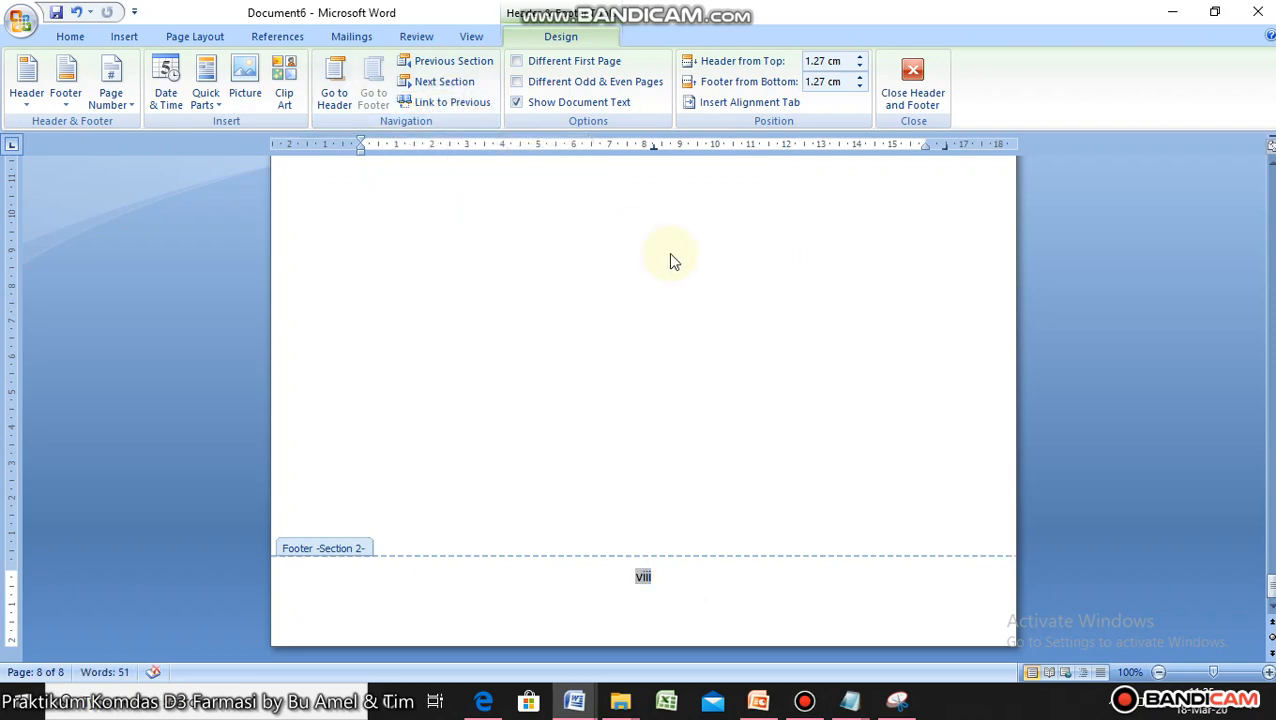
pyautogui.scroll(-5, 692, 500)
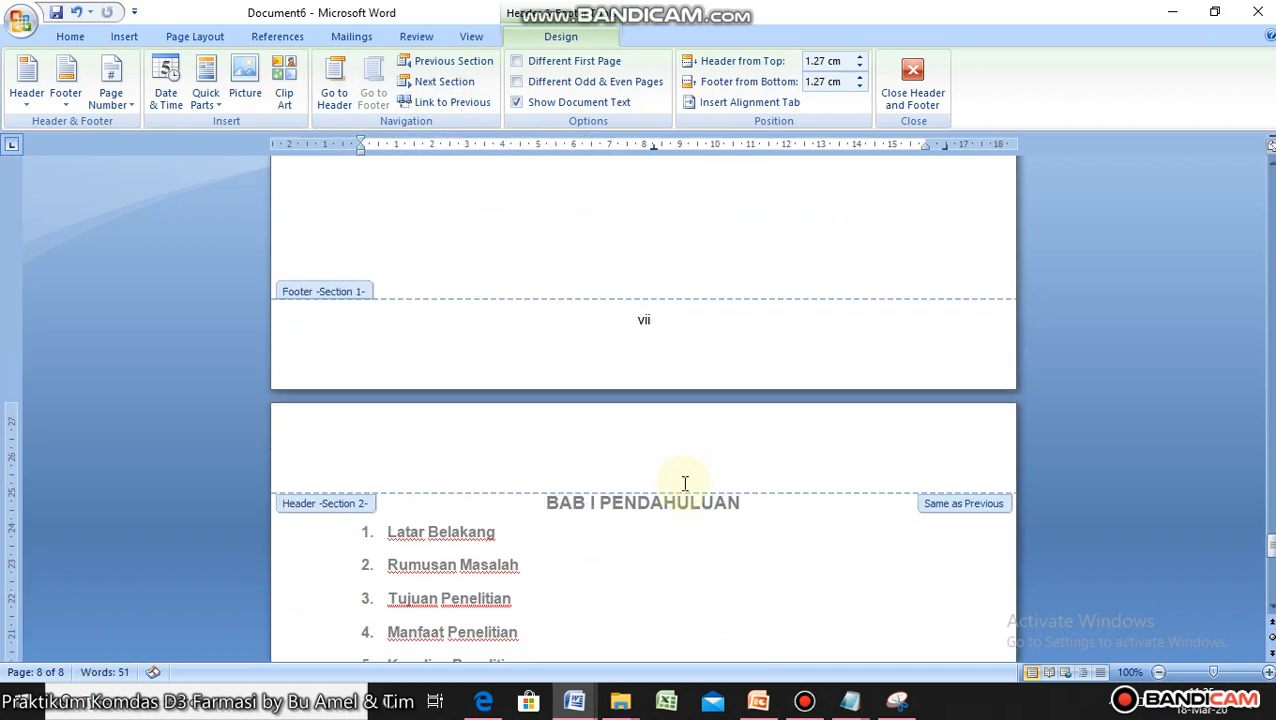
pyautogui.scroll(-5, 684, 490)
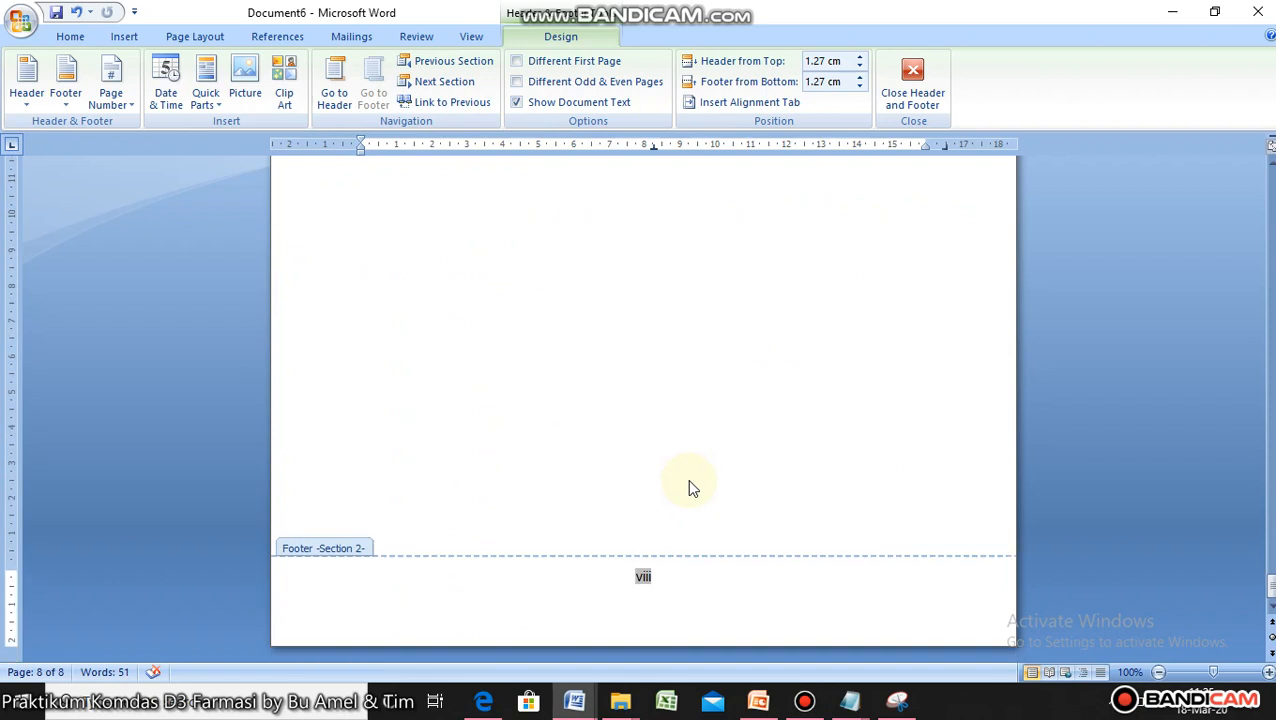
pyautogui.click(655, 576)
pyautogui.scroll(5, 603, 420)
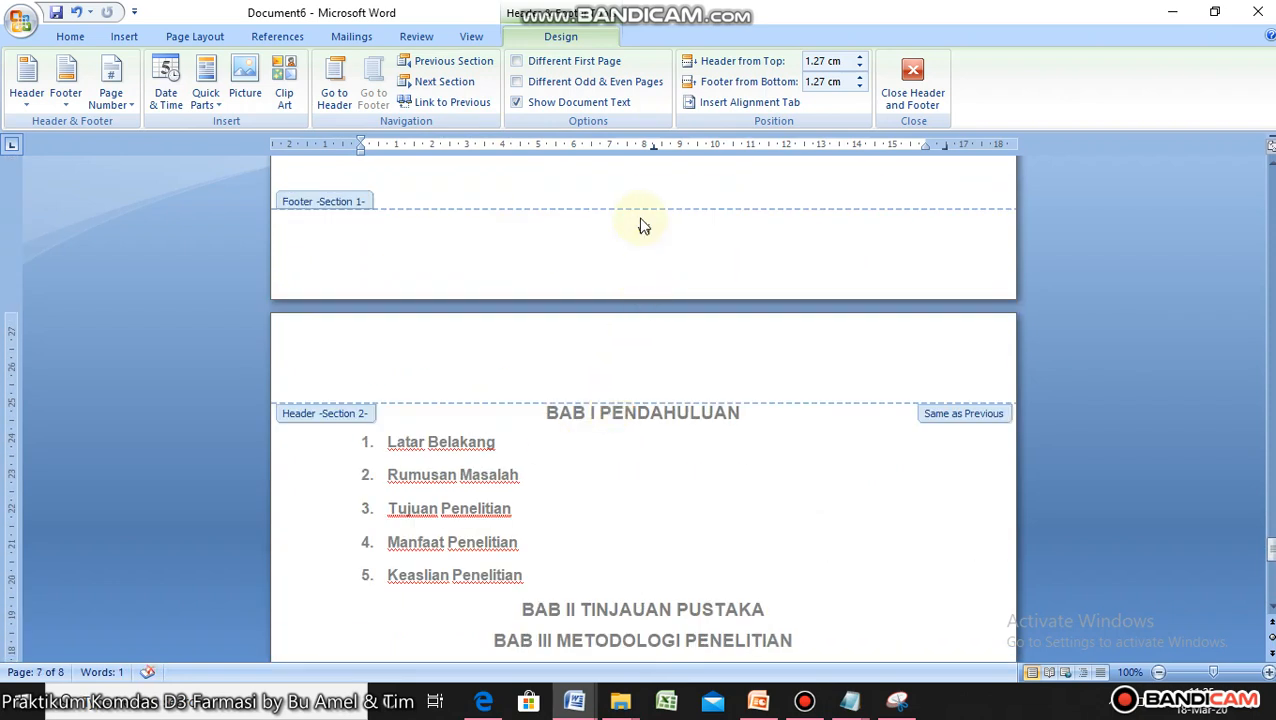
pyautogui.click(805, 700)
pyautogui.click(805, 700)
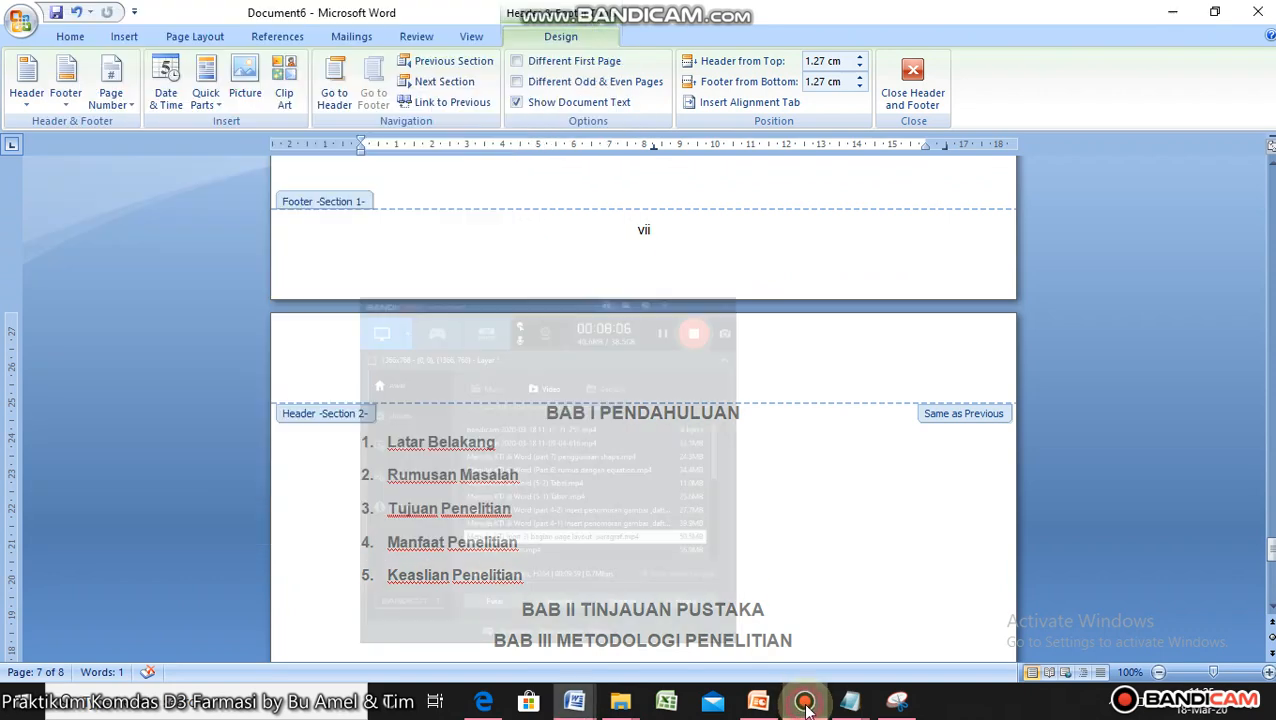
# - Format the Section 2 footer's page number as 1, 2, 3, ... and start its numbering at 1
pyautogui.scroll(-5, 666, 456)
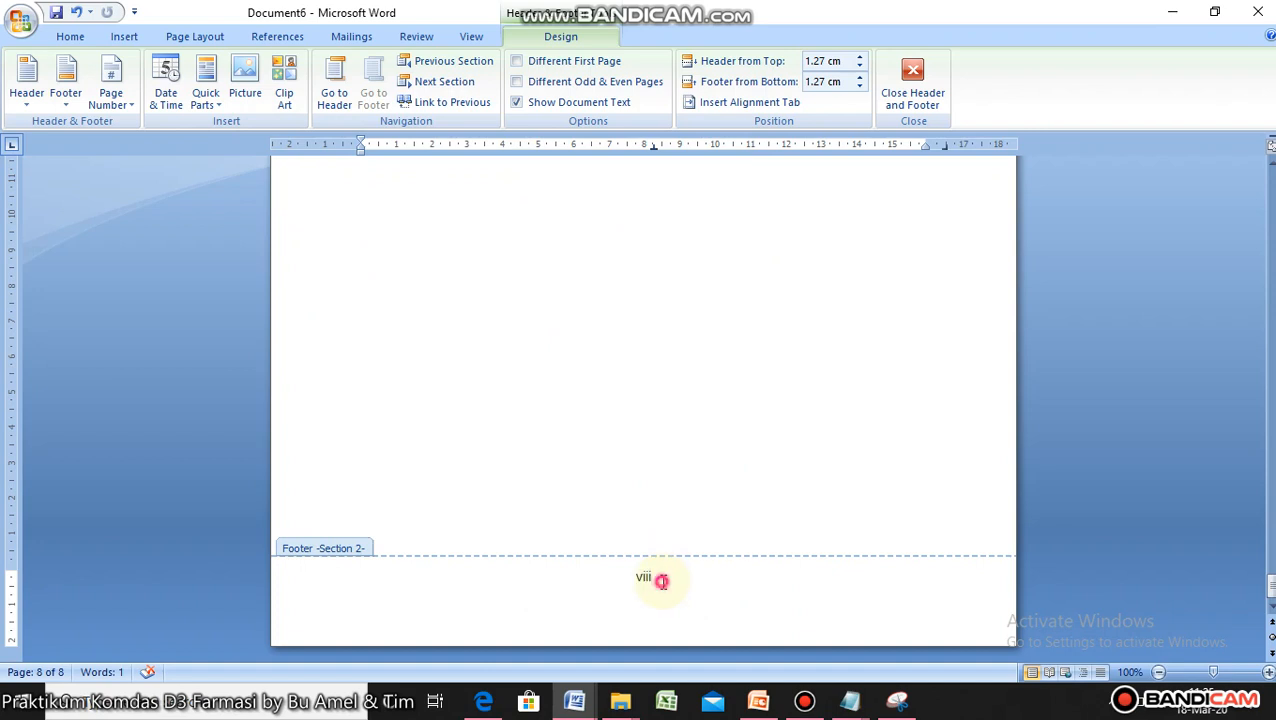
pyautogui.moveTo(661, 581); pyautogui.dragTo(634, 580)
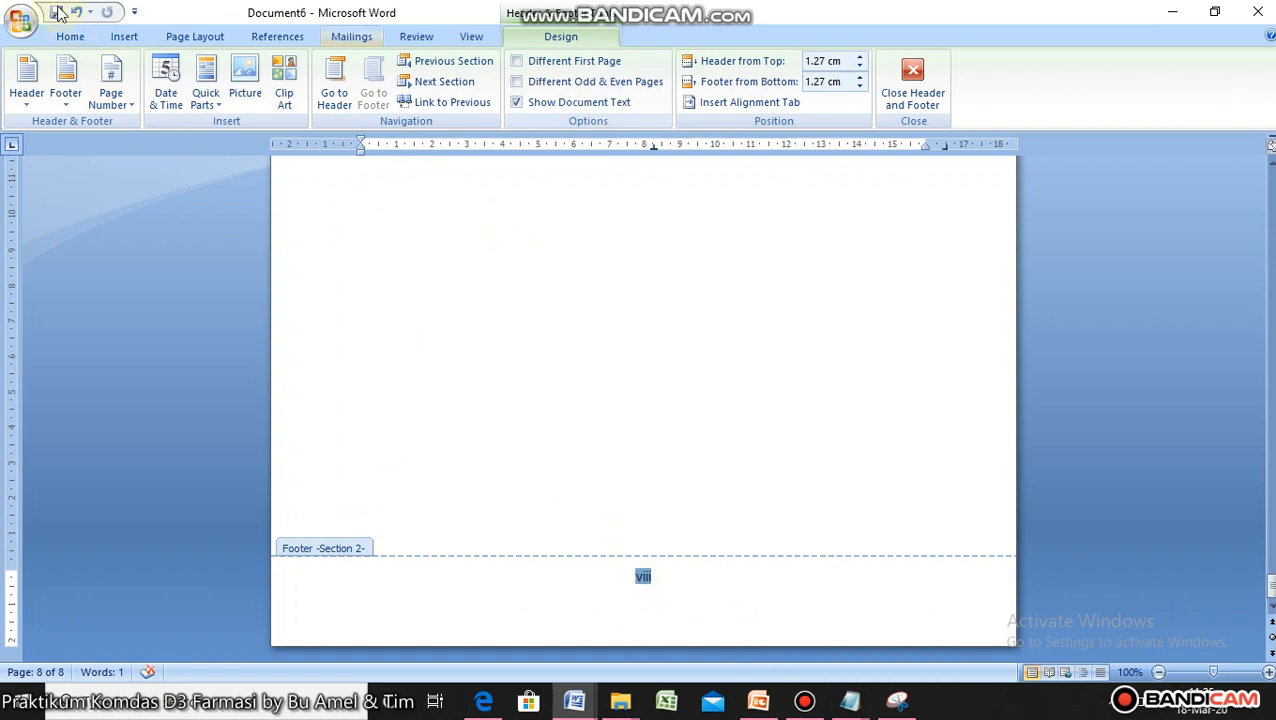
pyautogui.click(110, 100)
pyautogui.click(150, 214)
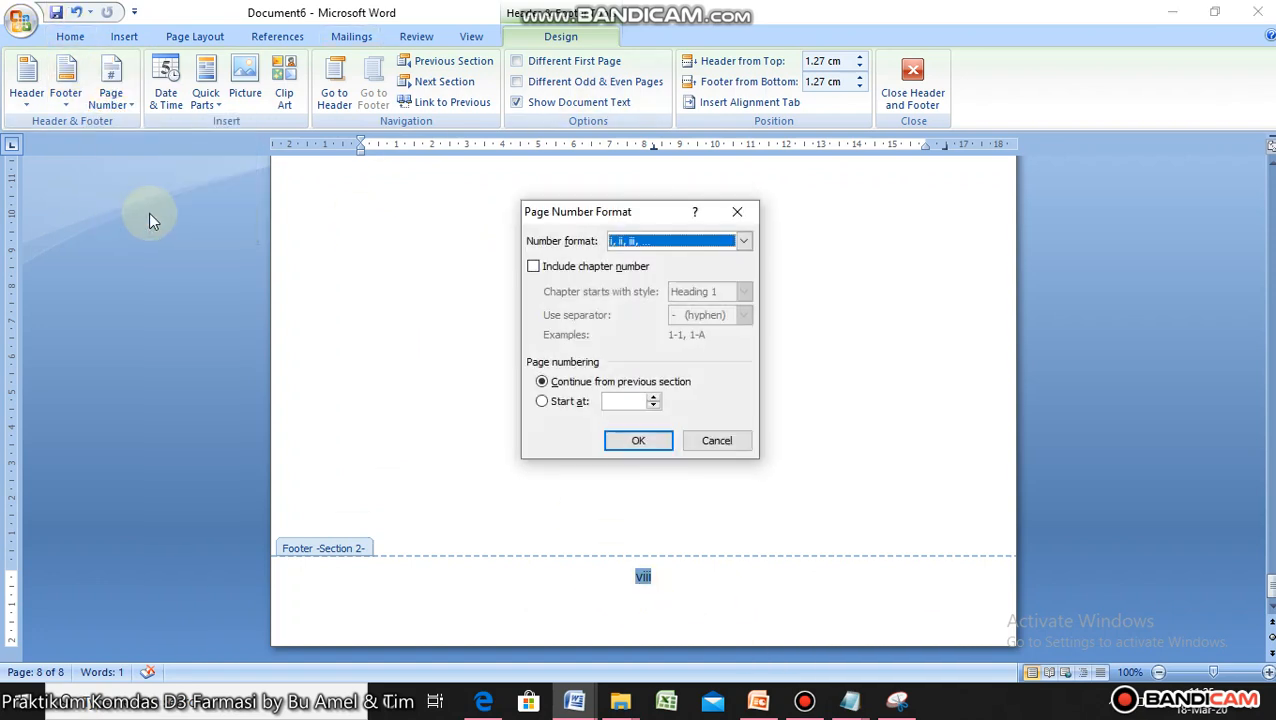
pyautogui.click(542, 401)
pyautogui.click(619, 404)
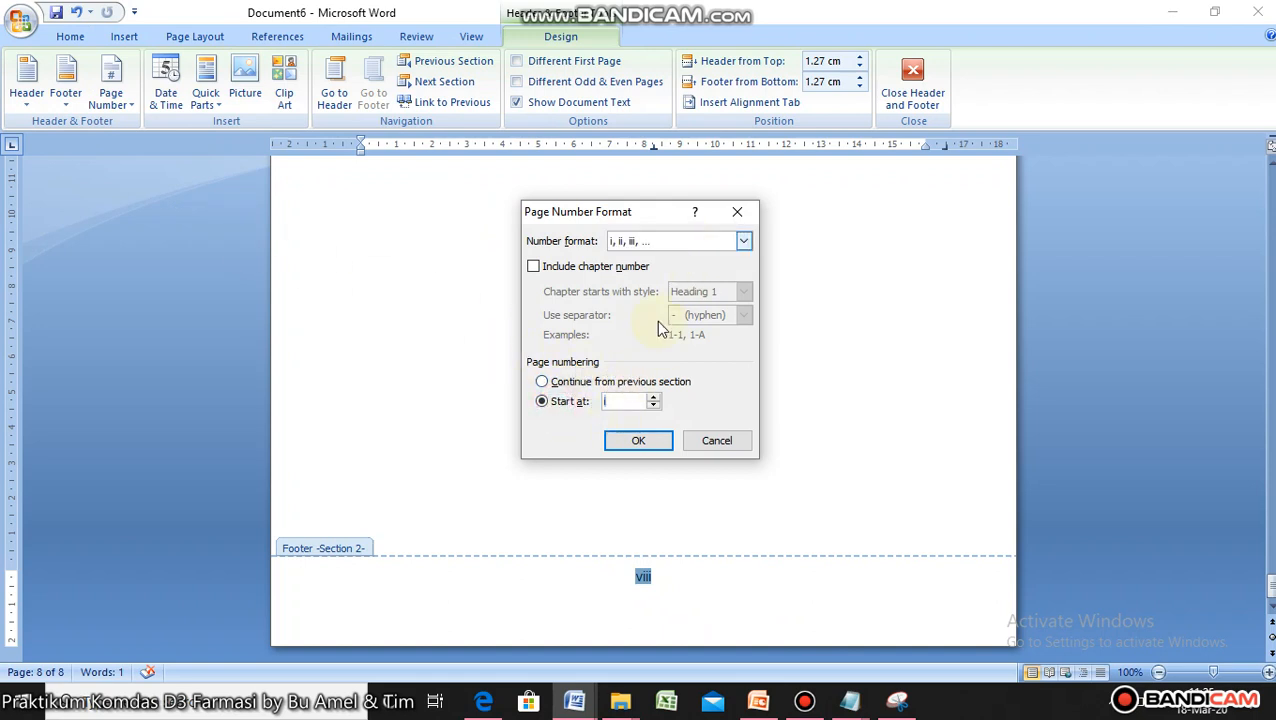
pyautogui.click(613, 401)
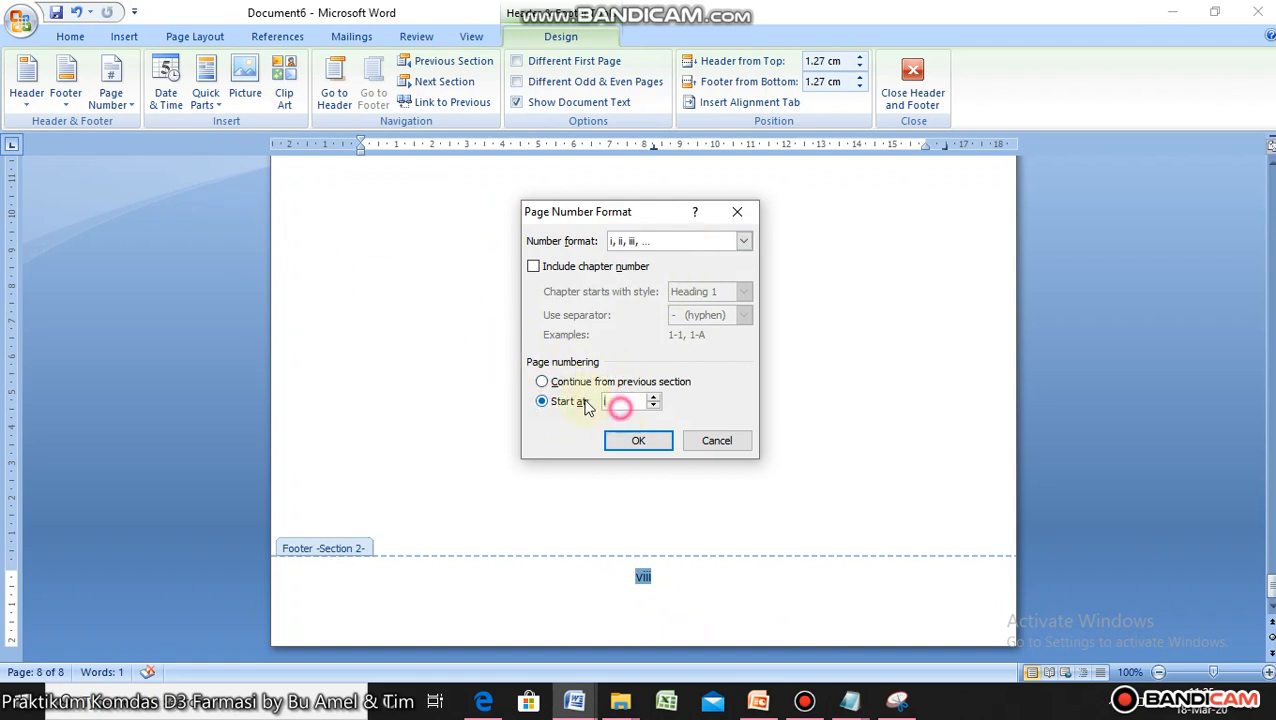
pyautogui.click(658, 243)
pyautogui.click(652, 256)
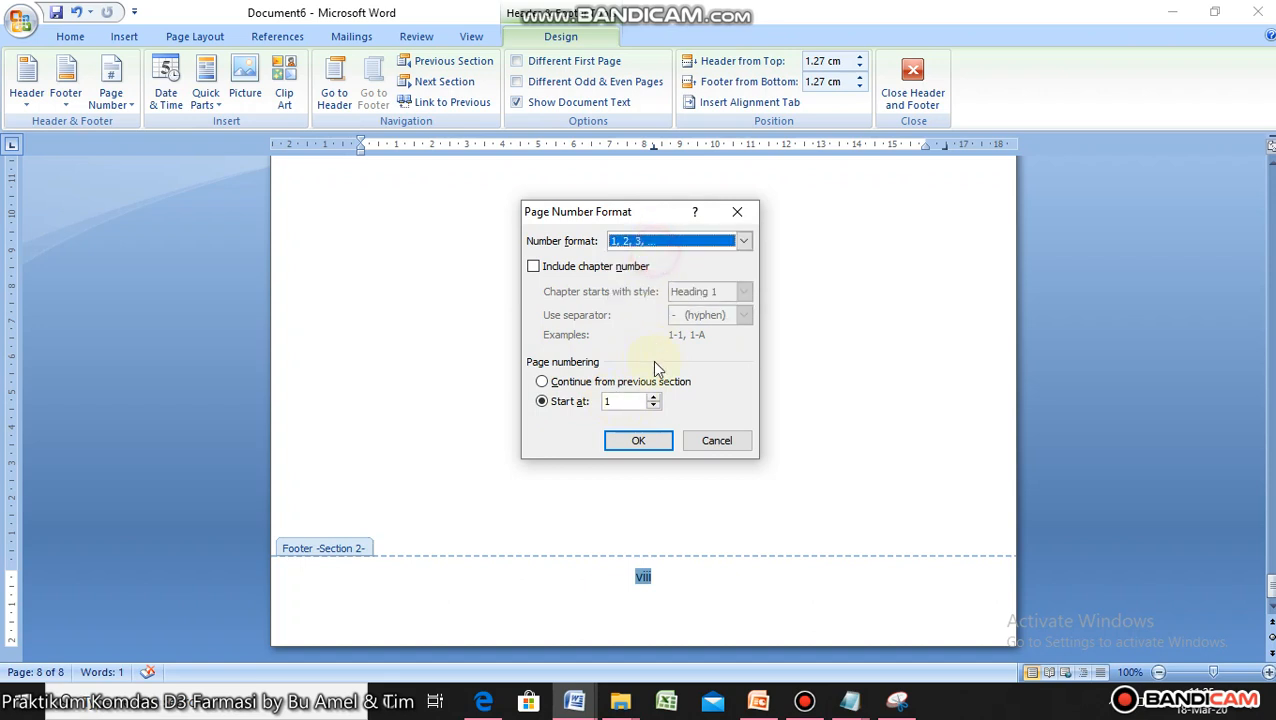
pyautogui.click(646, 448)
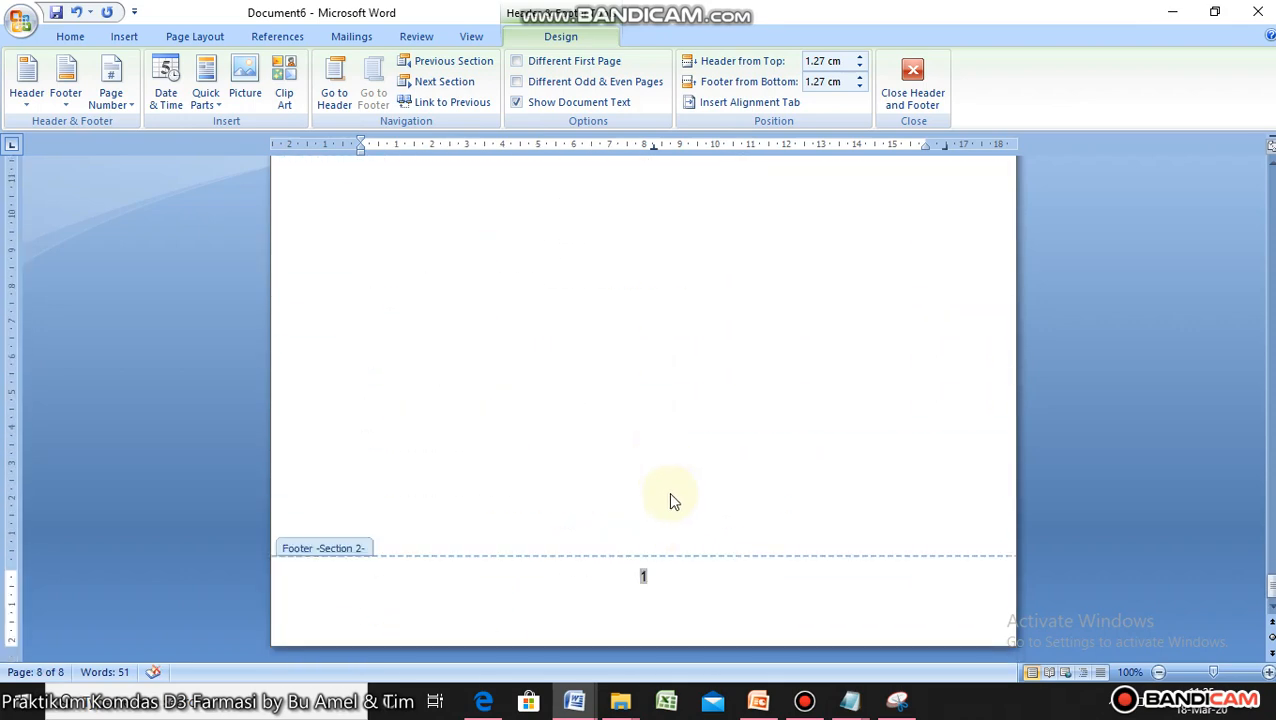
# - Check the footer page numbers on both sides of the section break and return to editing the document body
pyautogui.scroll(12, 673, 498)
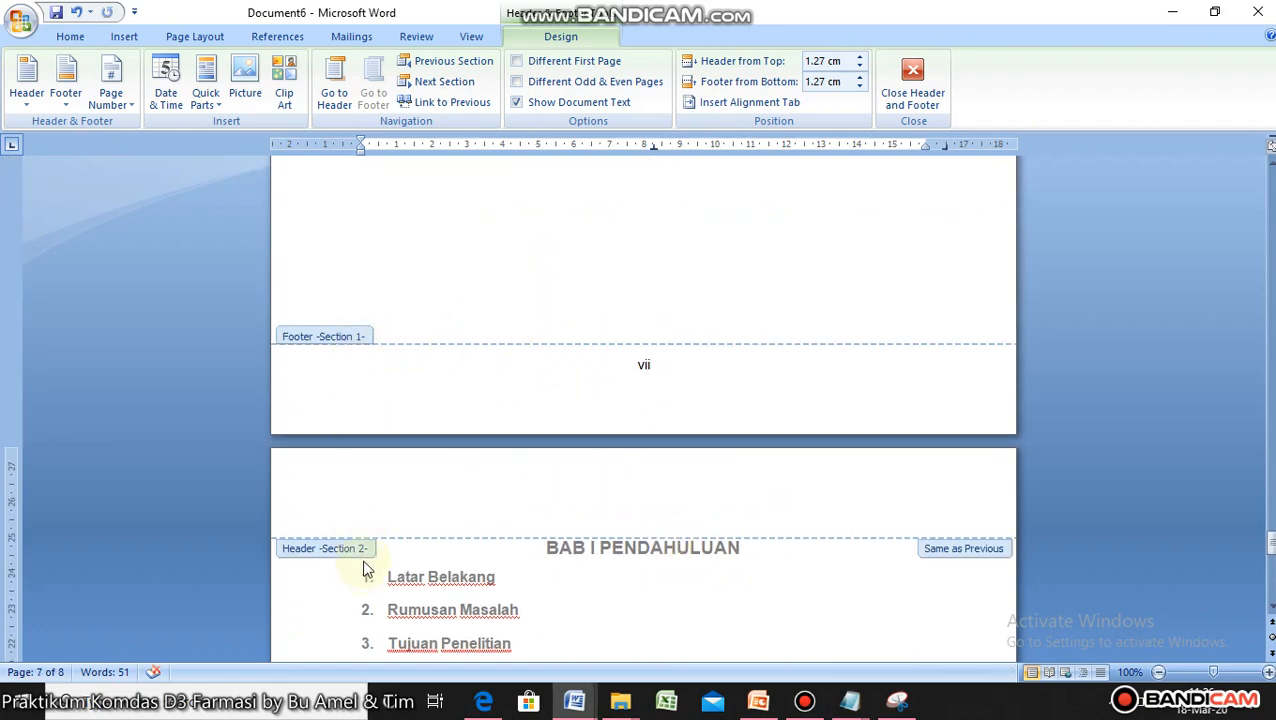
pyautogui.scroll(-15, 367, 570)
pyautogui.doubleClick(607, 495)
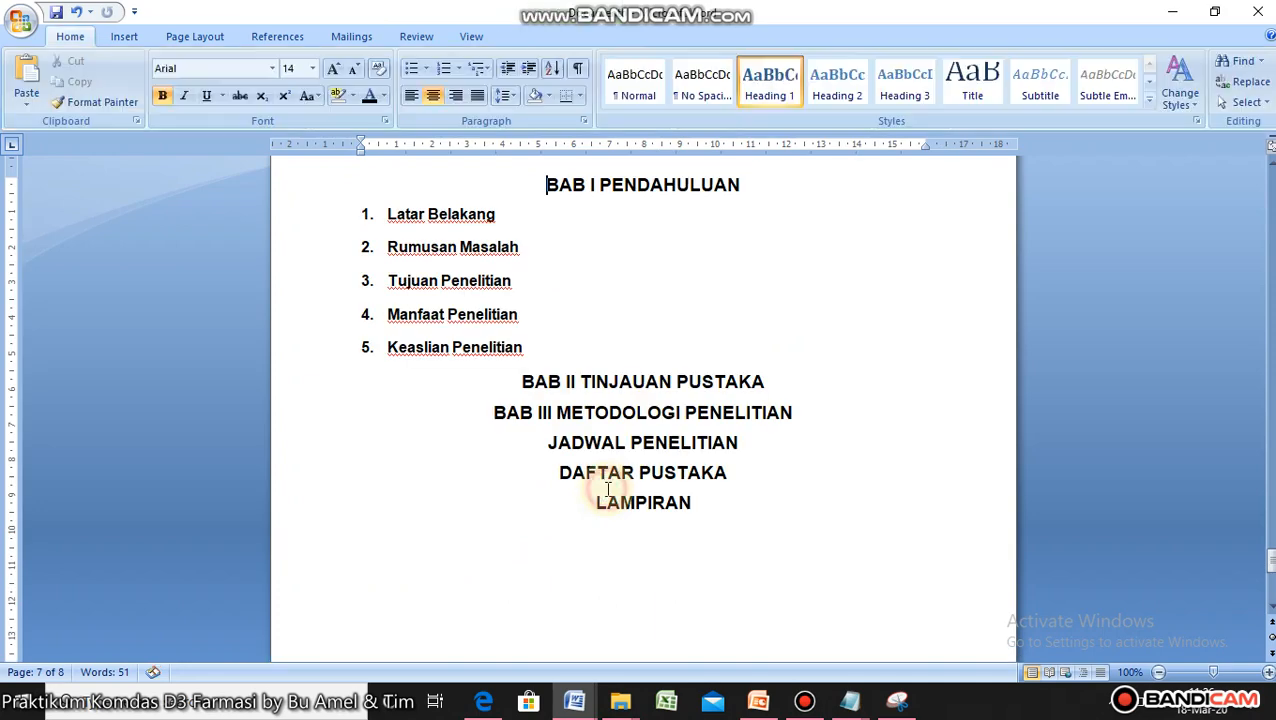
# - Review the BAB I PENDAHULUAN page from its headings and numbered subheadings down to the page number in its footer
pyautogui.scroll(-5, 607, 490)
pyautogui.scroll(7, 607, 490)
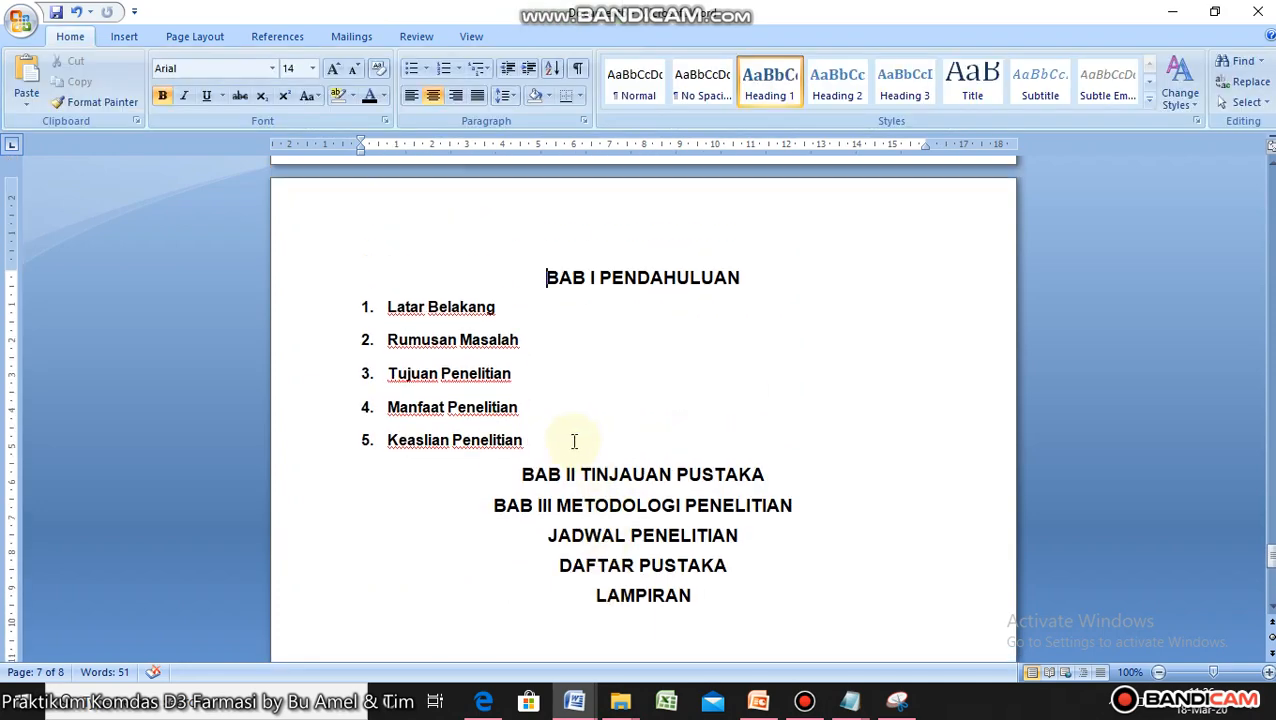
pyautogui.scroll(-3, 540, 472)
pyautogui.scroll(3, 550, 476)
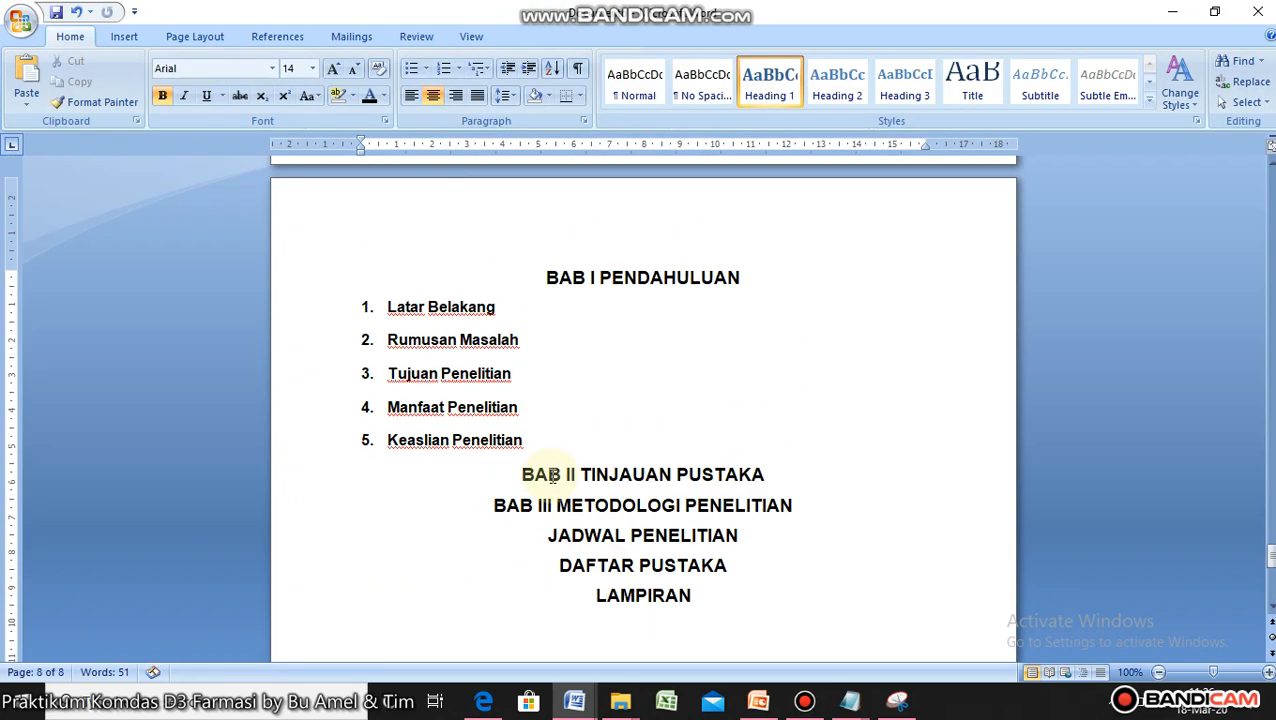
pyautogui.click(498, 306)
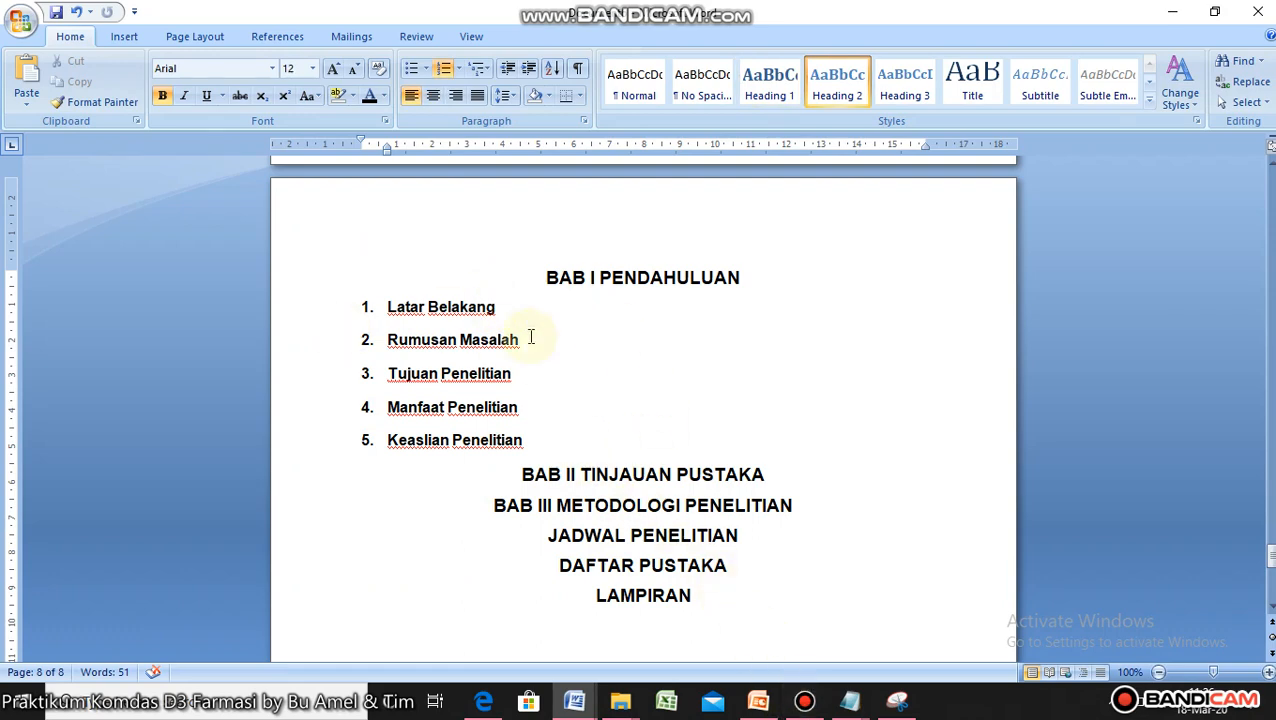
pyautogui.scroll(-10, 678, 447)
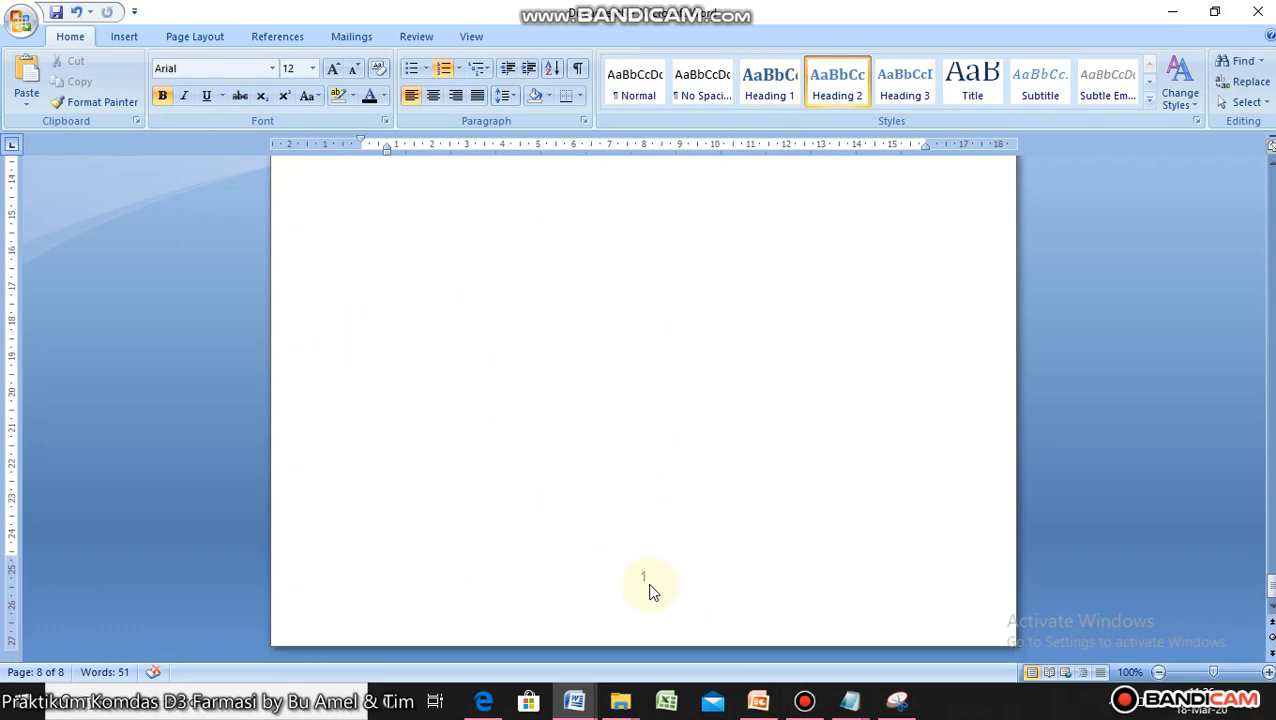
pyautogui.scroll(10, 650, 590)
pyautogui.scroll(-10, 650, 560)
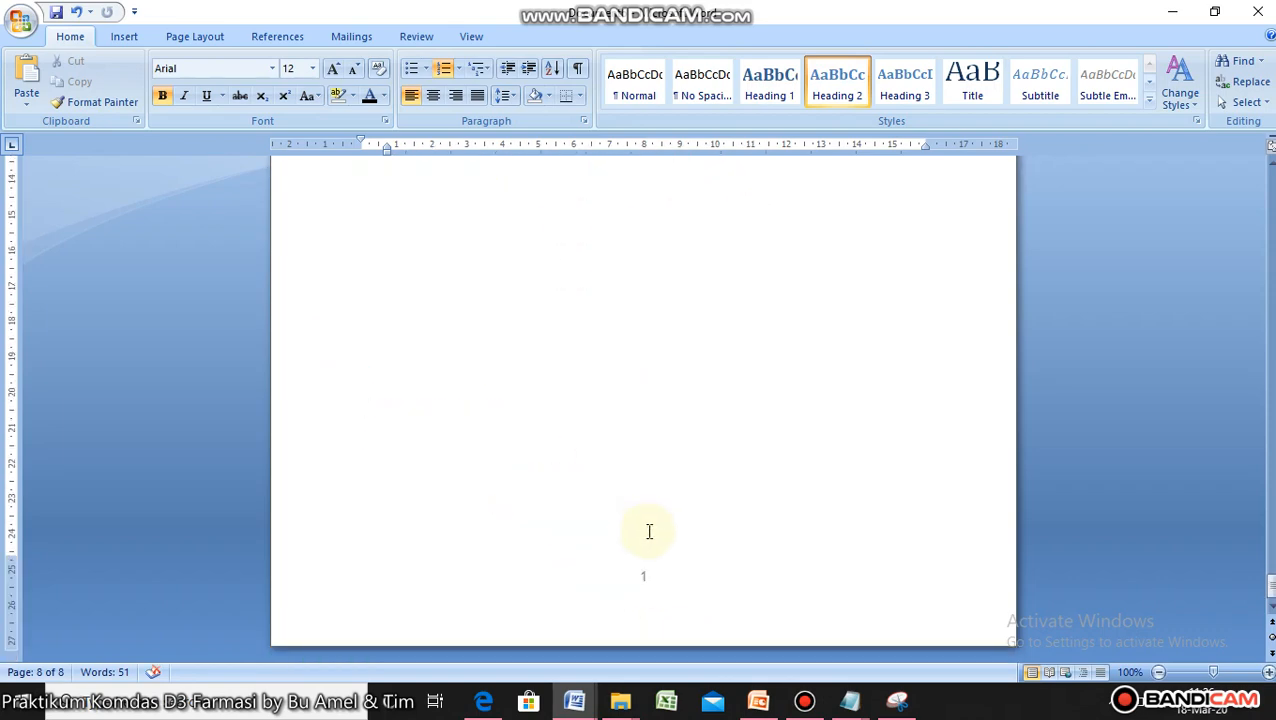
pyautogui.scroll(10, 657, 592)
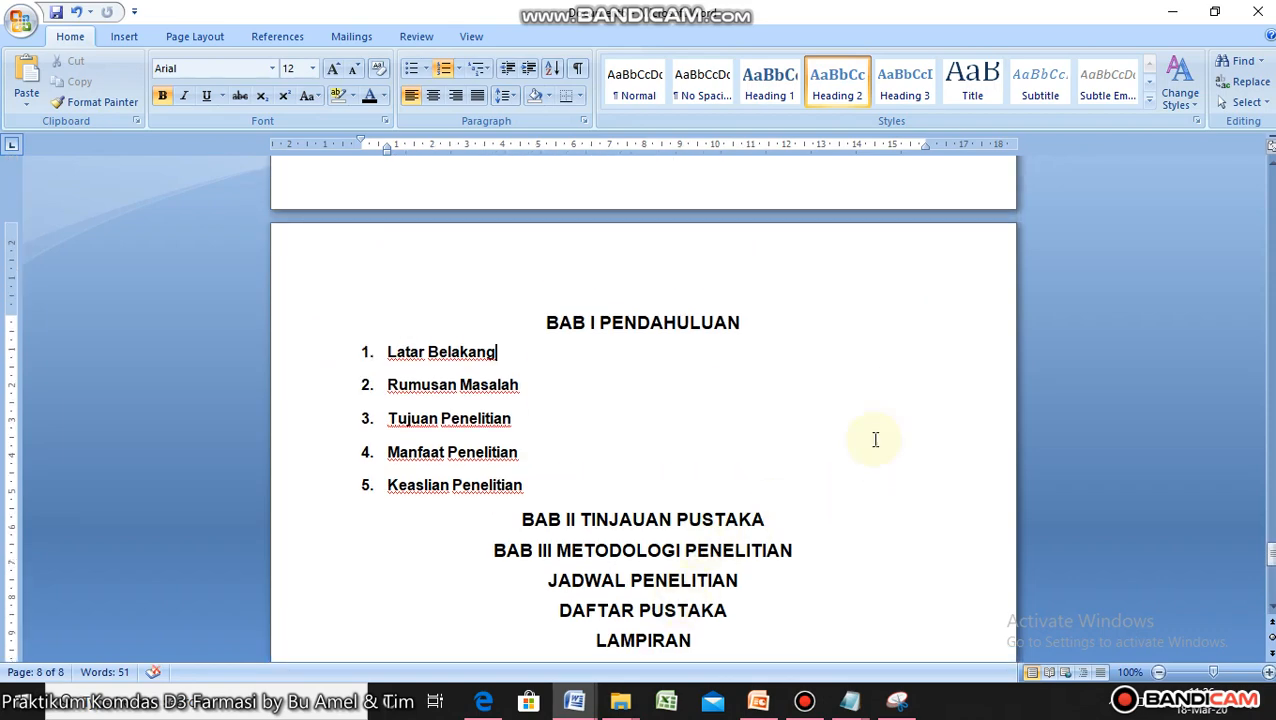
pyautogui.scroll(-10, 875, 440)
pyautogui.scroll(7, 698, 476)
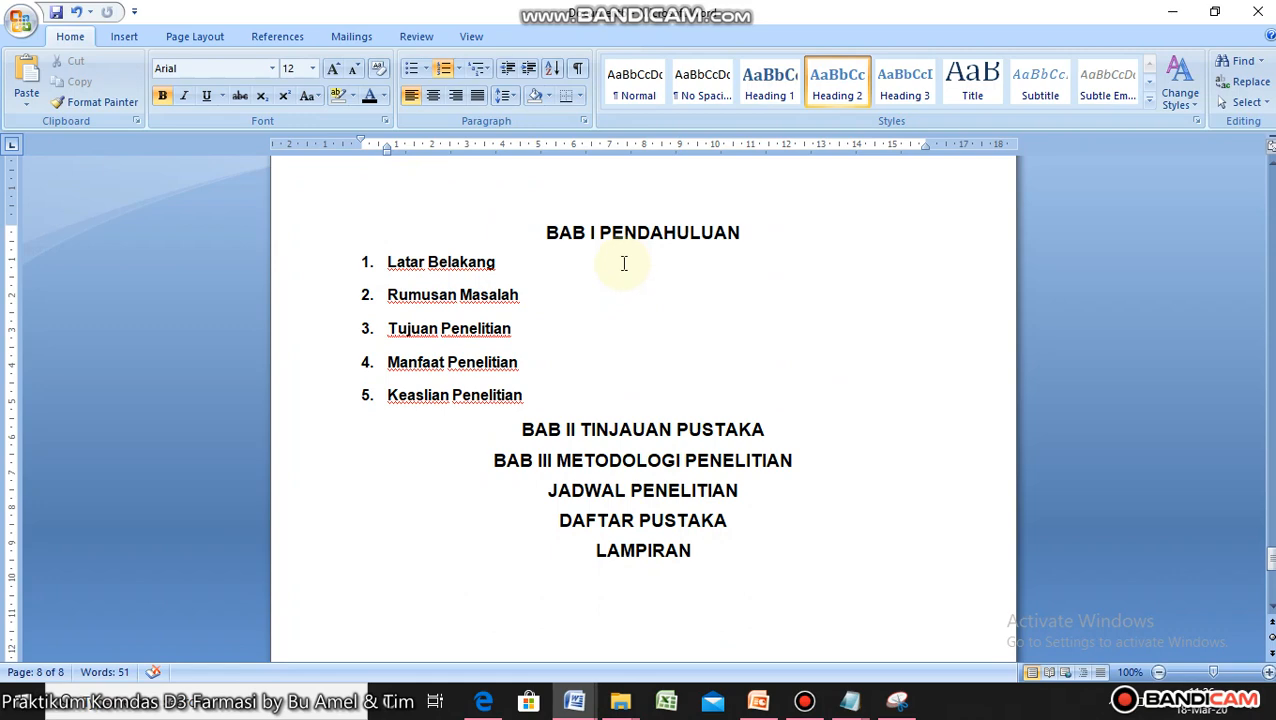
pyautogui.scroll(-10, 623, 263)
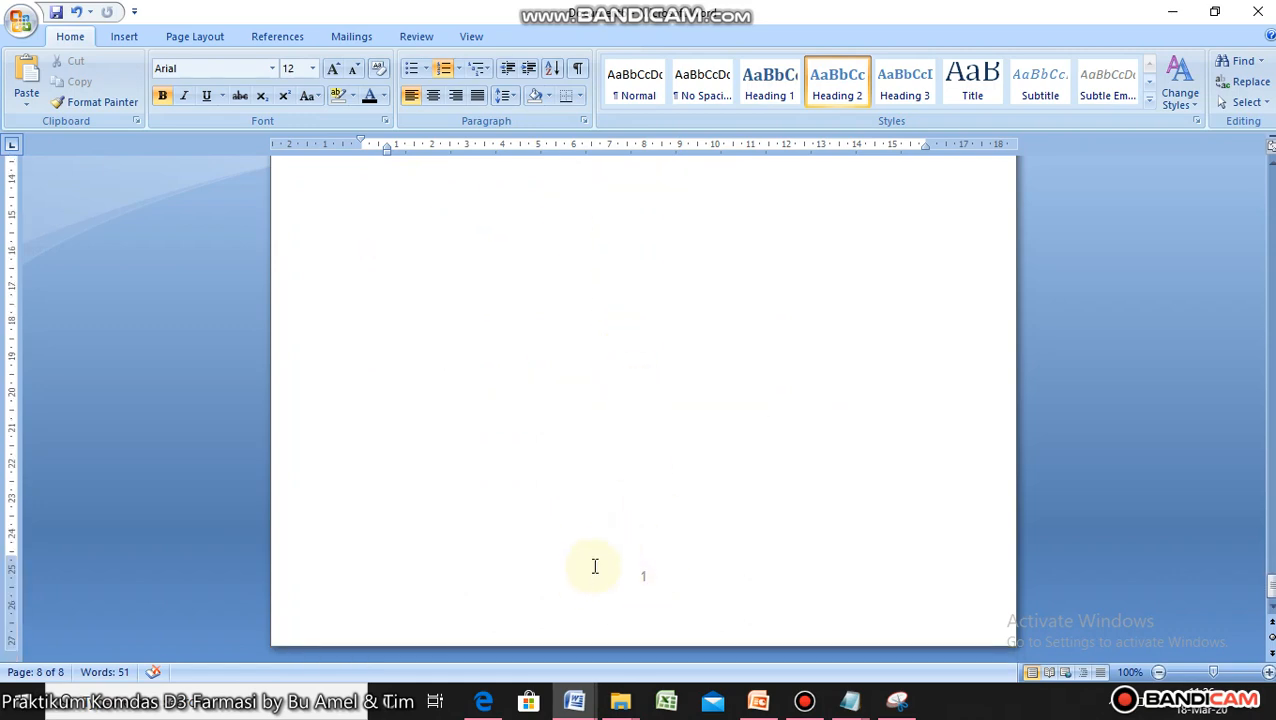
pyautogui.scroll(10, 594, 566)
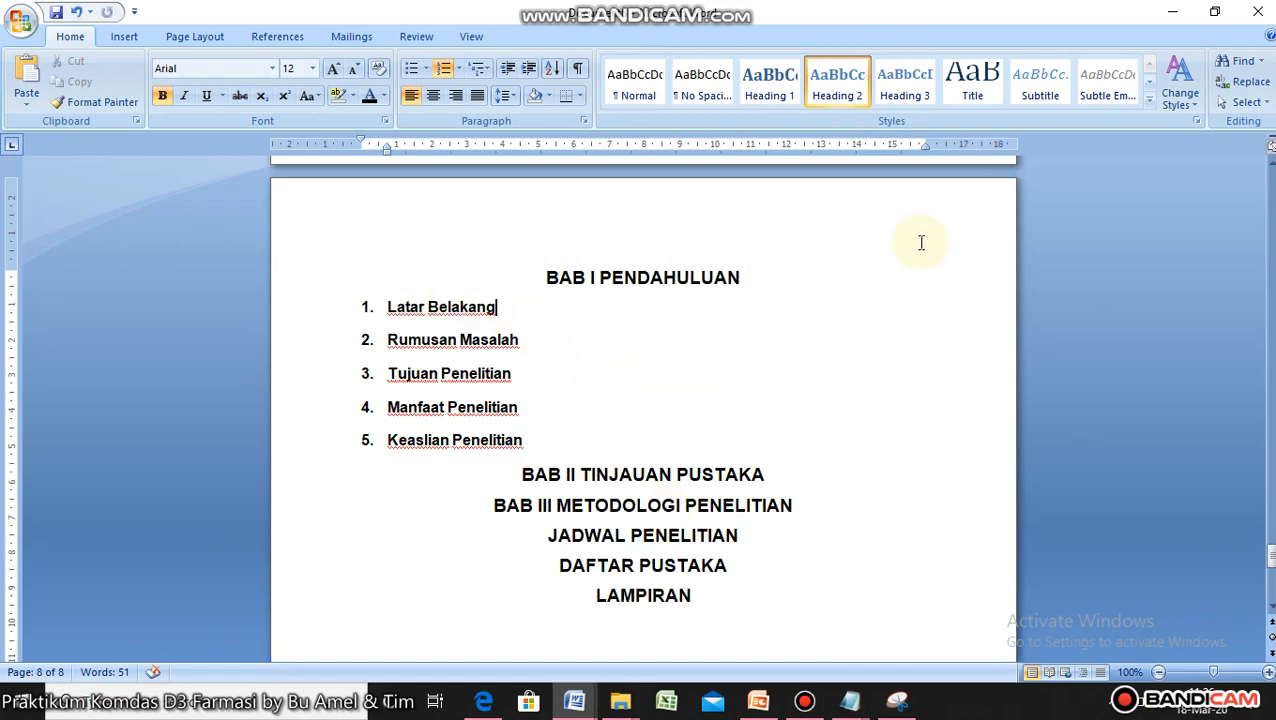
pyautogui.scroll(-5, 764, 446)
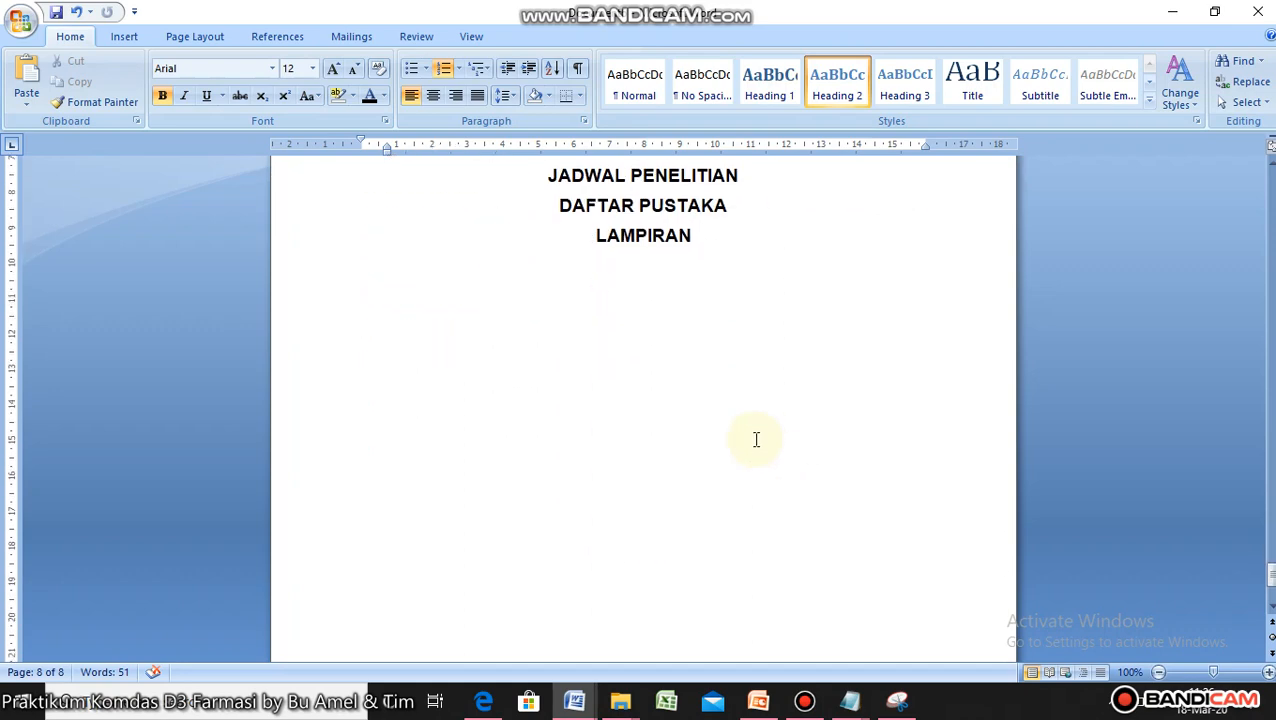
pyautogui.click(810, 704)
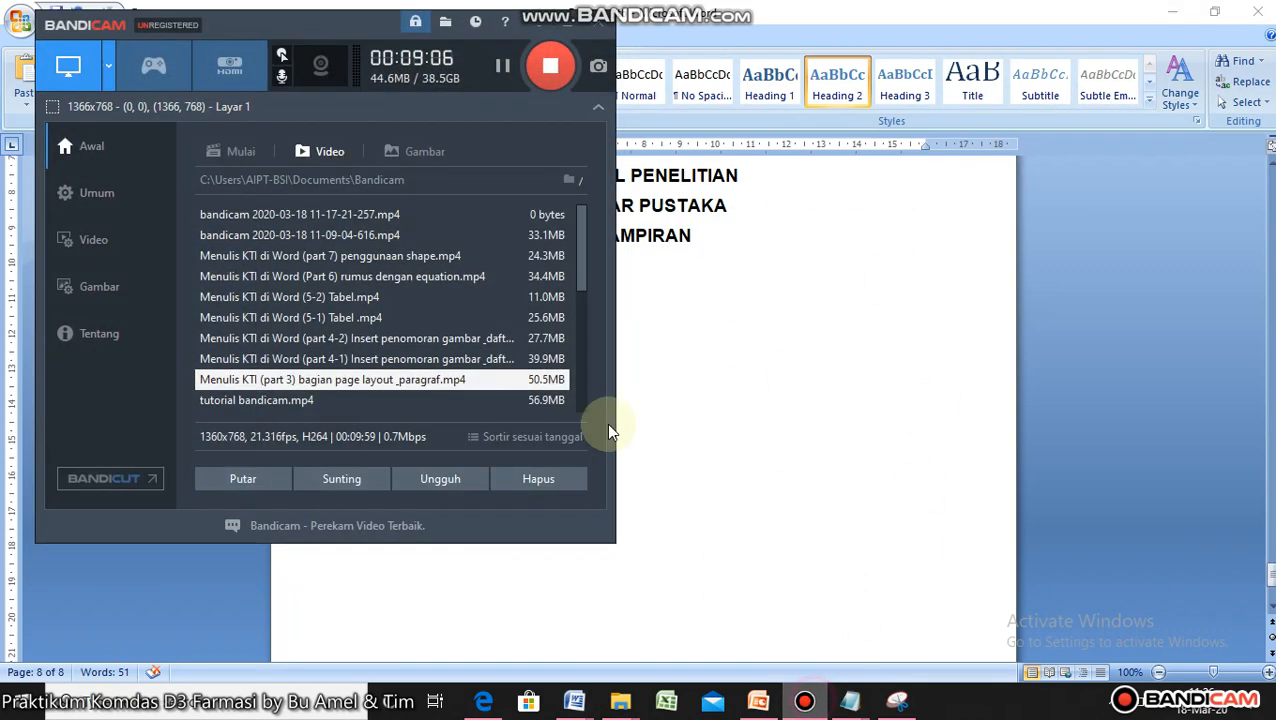